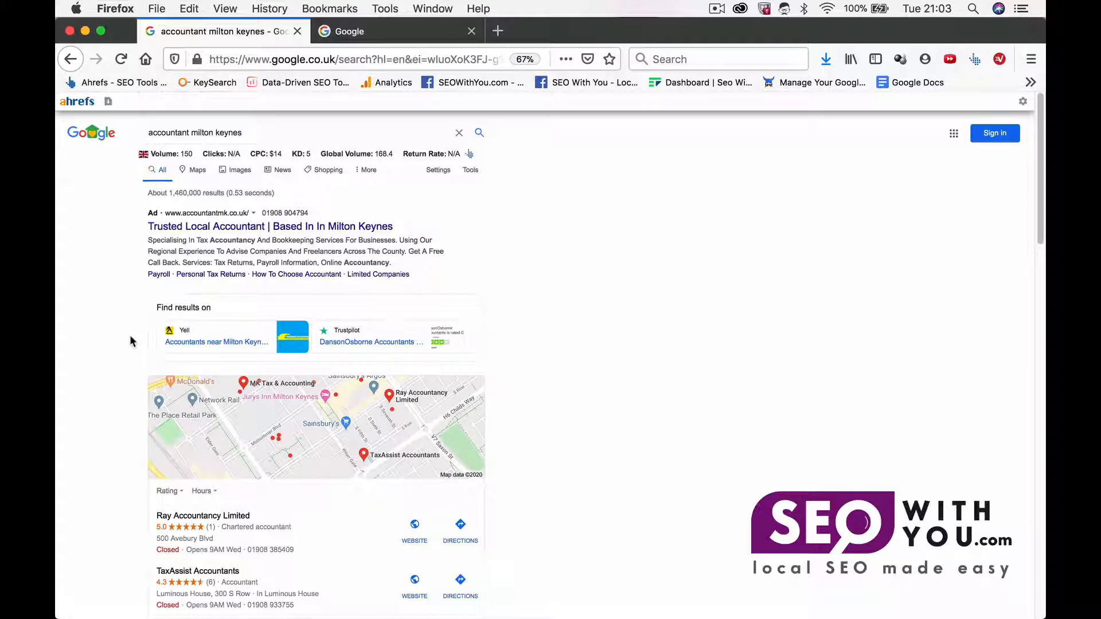
Step: Open the full local map results for accountant milton keynes and visit the MK Tax & Accounting website
{"action": "scroll", "coordinate": [131, 341], "scroll_direction": "down", "scroll_amount": 10}
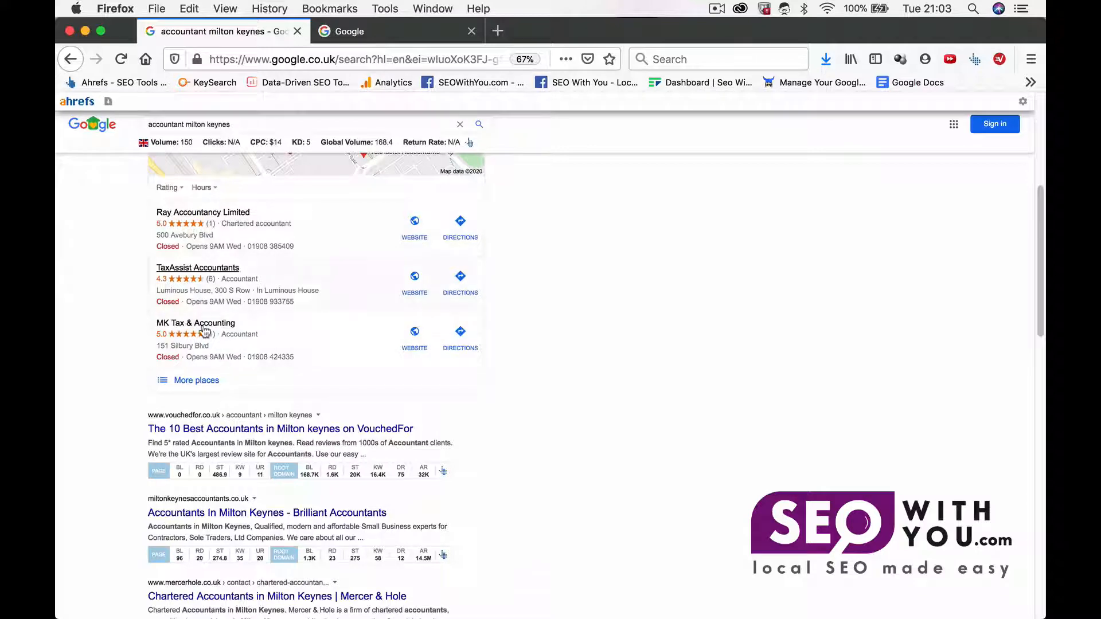
{"action": "left_click", "coordinate": [197, 381]}
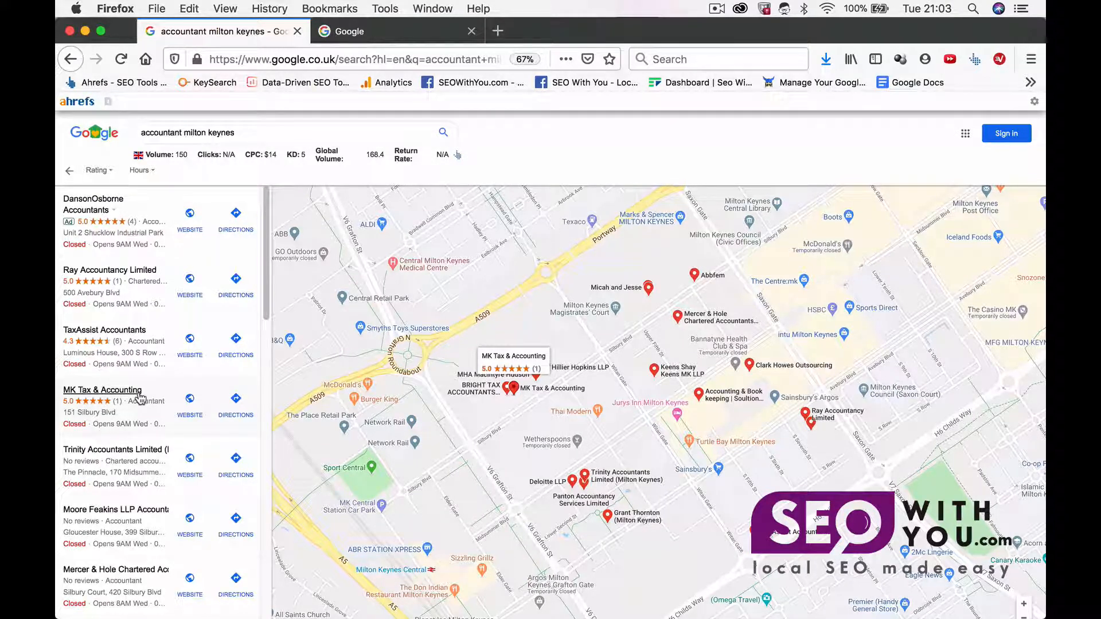
{"action": "left_click", "coordinate": [172, 389]}
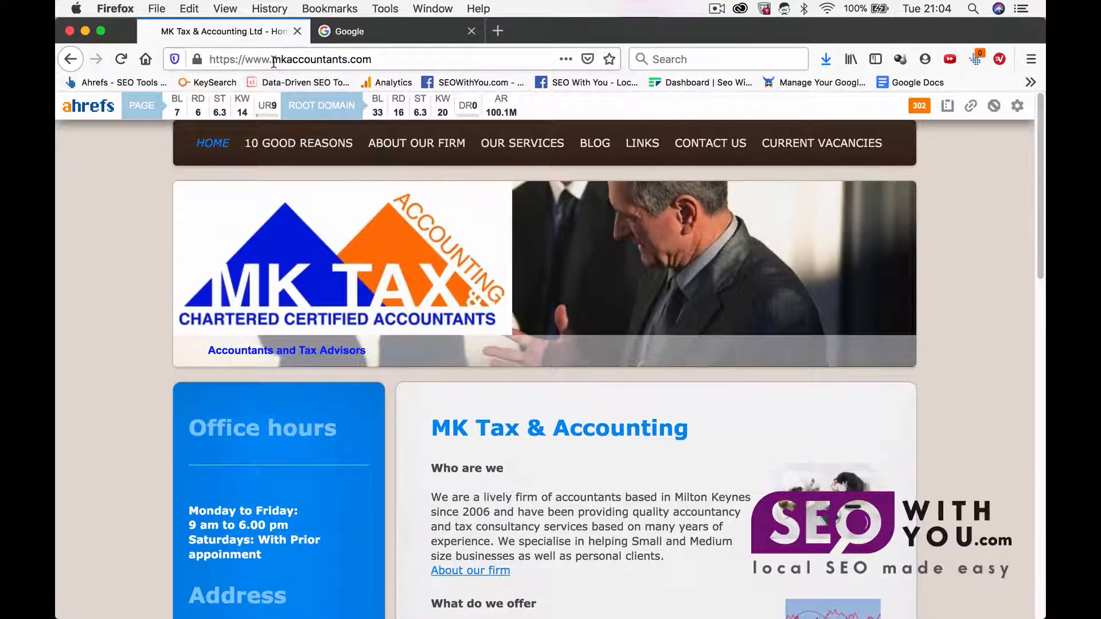
Step: Copy the website domain mkaccountants.com and paste it into cell A2 of the spreadsheet
{"action": "left_click_drag", "start_coordinate": [274, 62], "coordinate": [424, 62]}
{"action": "key", "text": "super+c"}
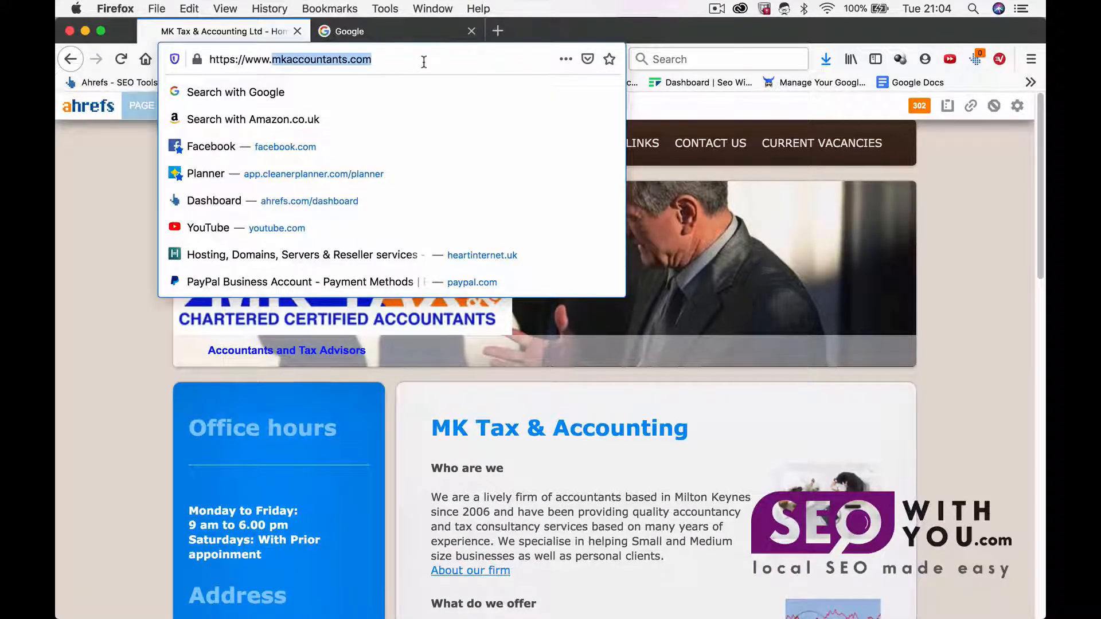
{"action": "mouse_move", "coordinate": [803, 618]}
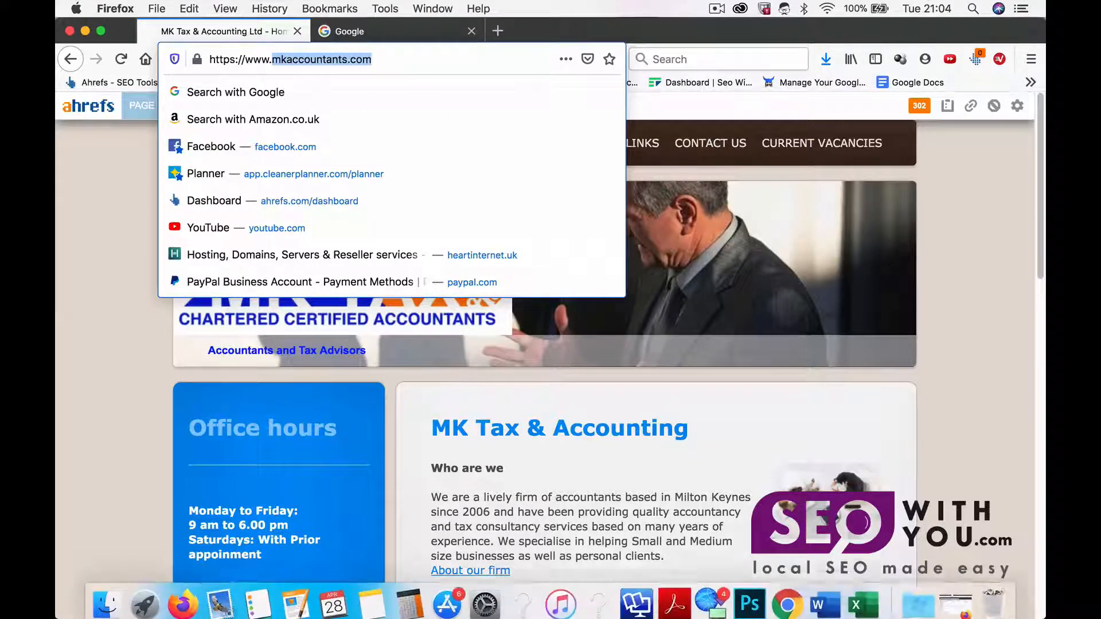
{"action": "left_click", "coordinate": [863, 604]}
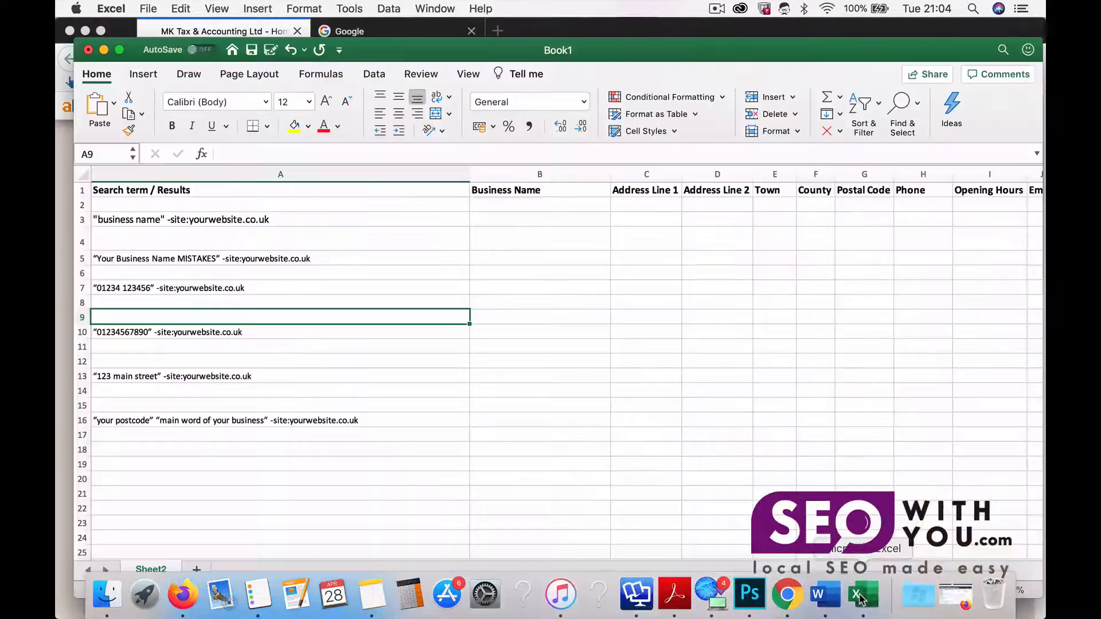
{"action": "left_click", "coordinate": [256, 203]}
{"action": "key", "text": "super+v"}
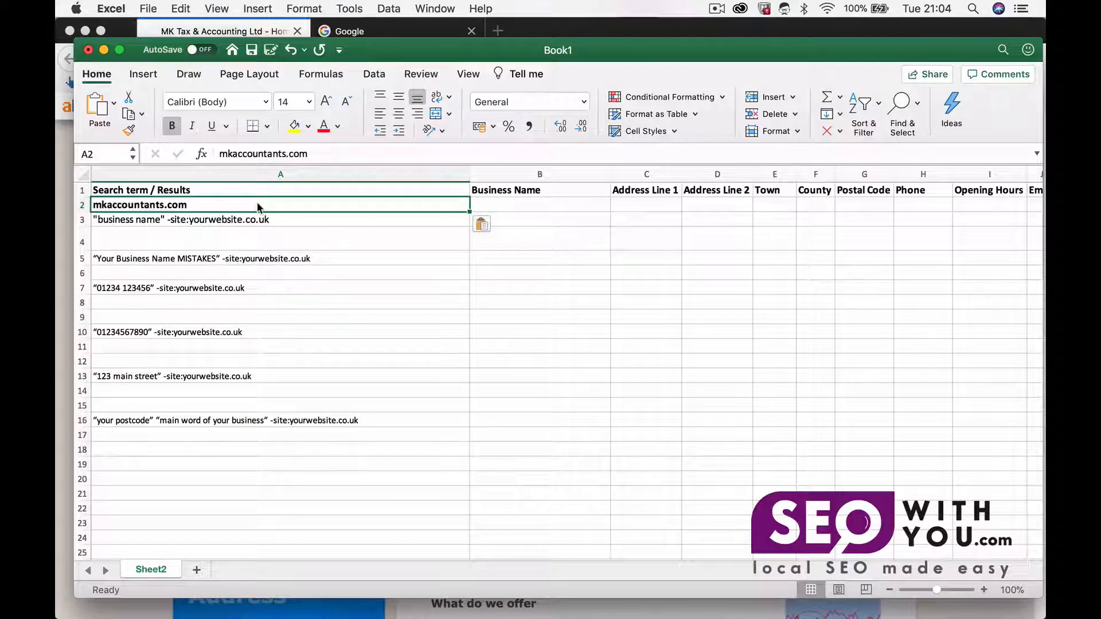
Step: Select the Business Name cell B2 and go back to the MK Tax & Accounting map listing in the browser
{"action": "left_click", "coordinate": [538, 204]}
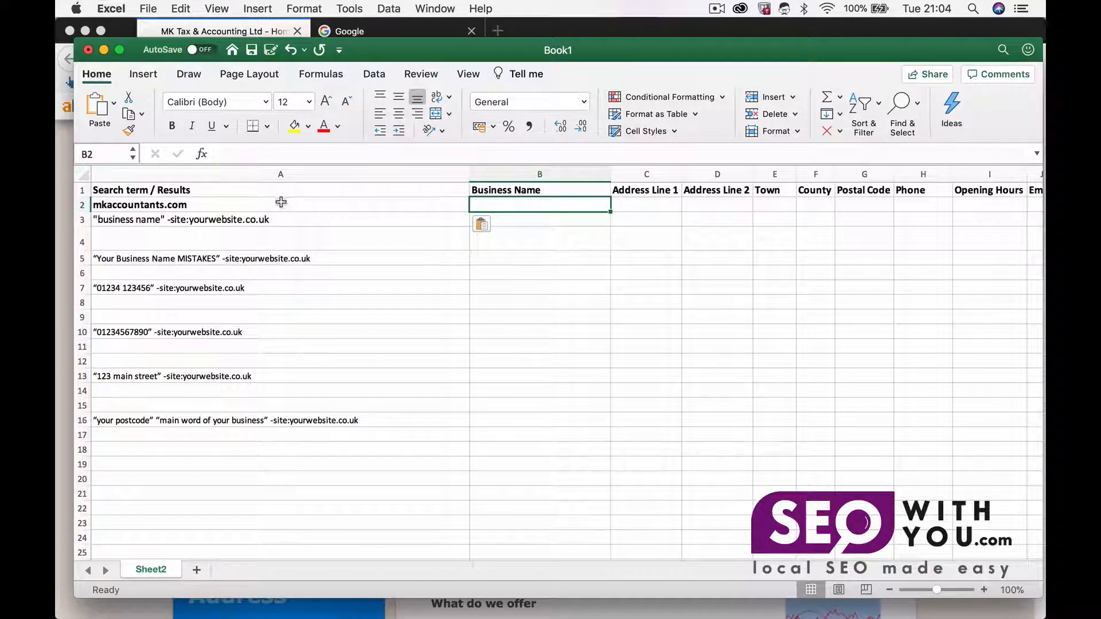
{"action": "left_click", "coordinate": [263, 207]}
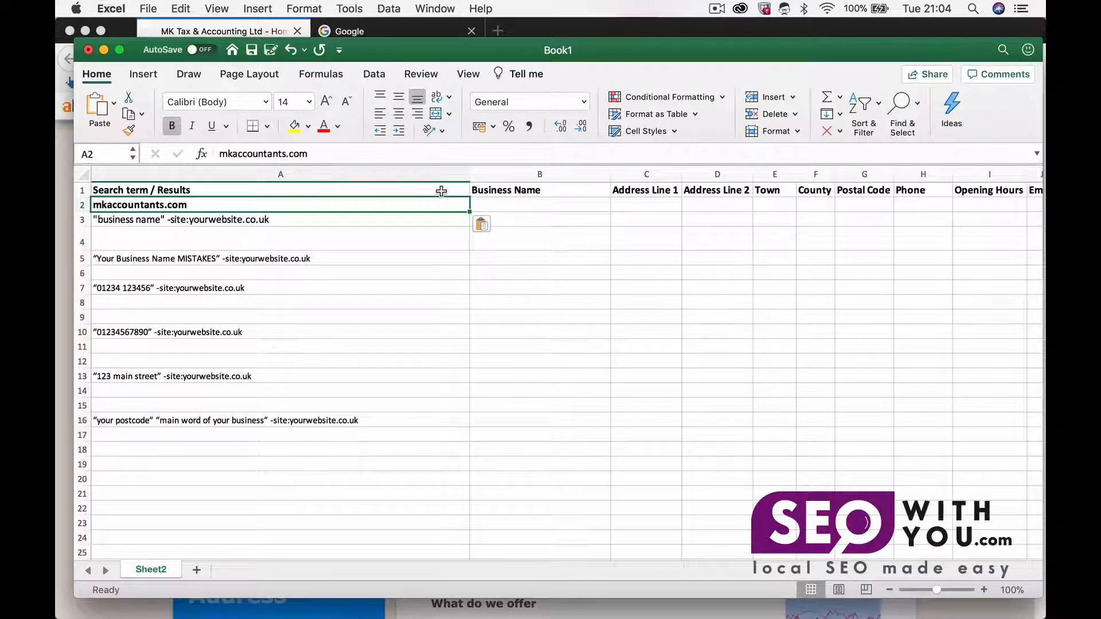
{"action": "left_click", "coordinate": [500, 205]}
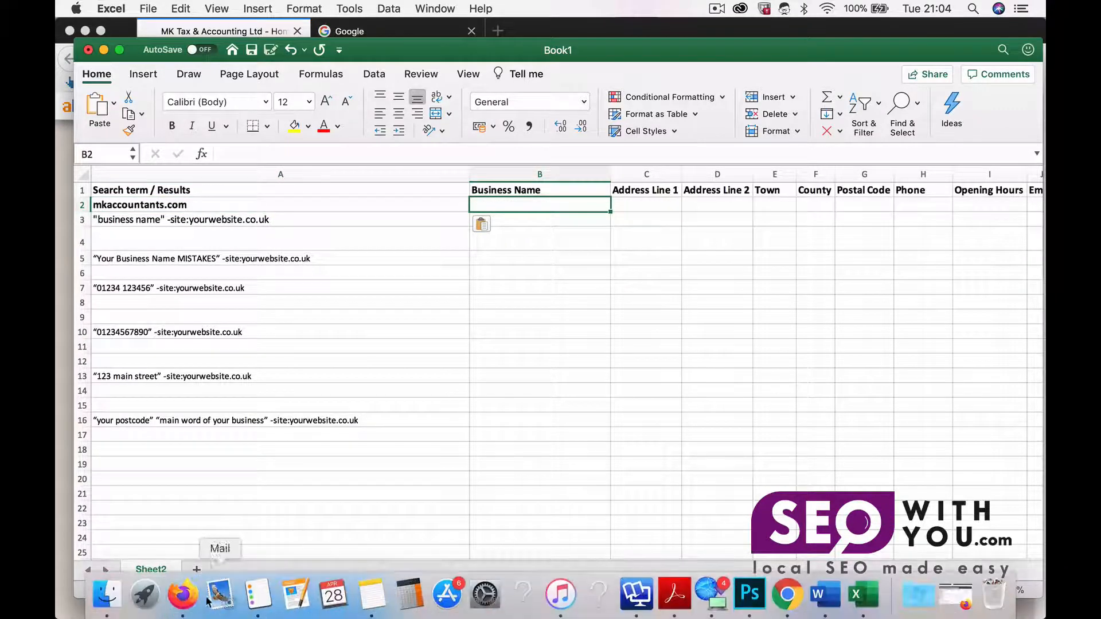
{"action": "left_click", "coordinate": [198, 601]}
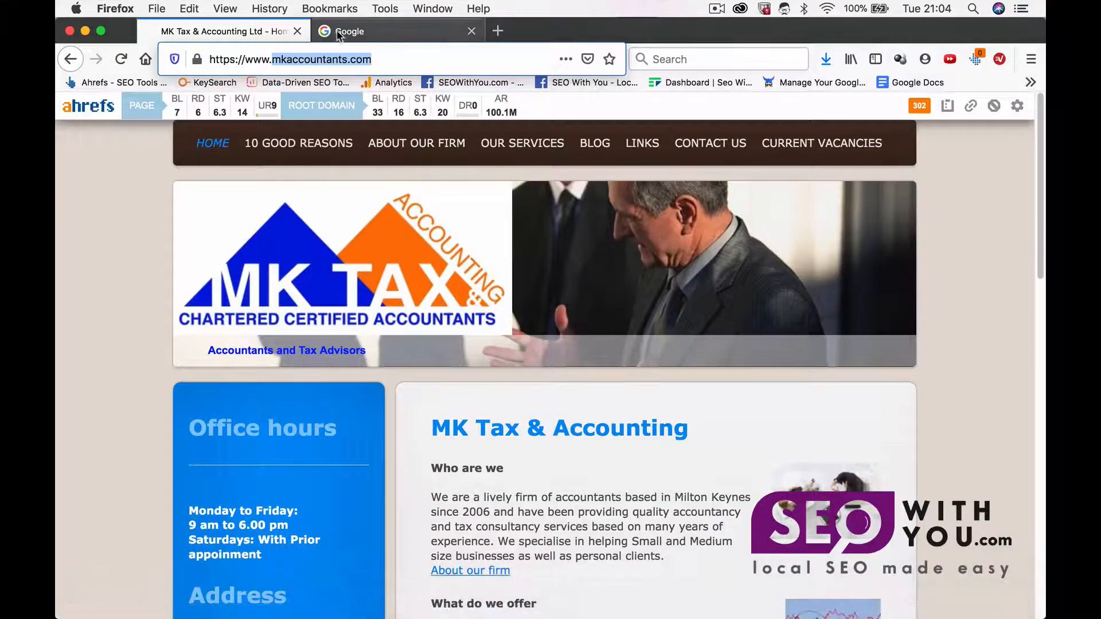
{"action": "left_click", "coordinate": [67, 59]}
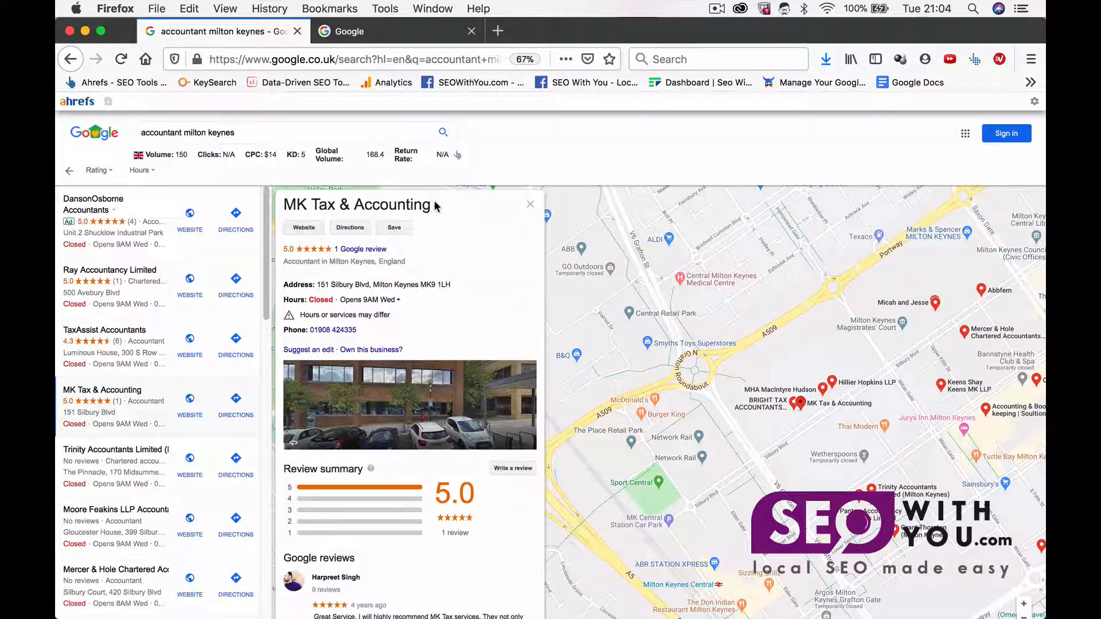
Step: Copy the business name MK Tax & Accounting from the listing and paste it into cell B2
{"action": "left_click_drag", "start_coordinate": [434, 207], "coordinate": [283, 198]}
{"action": "key", "text": "super+c"}
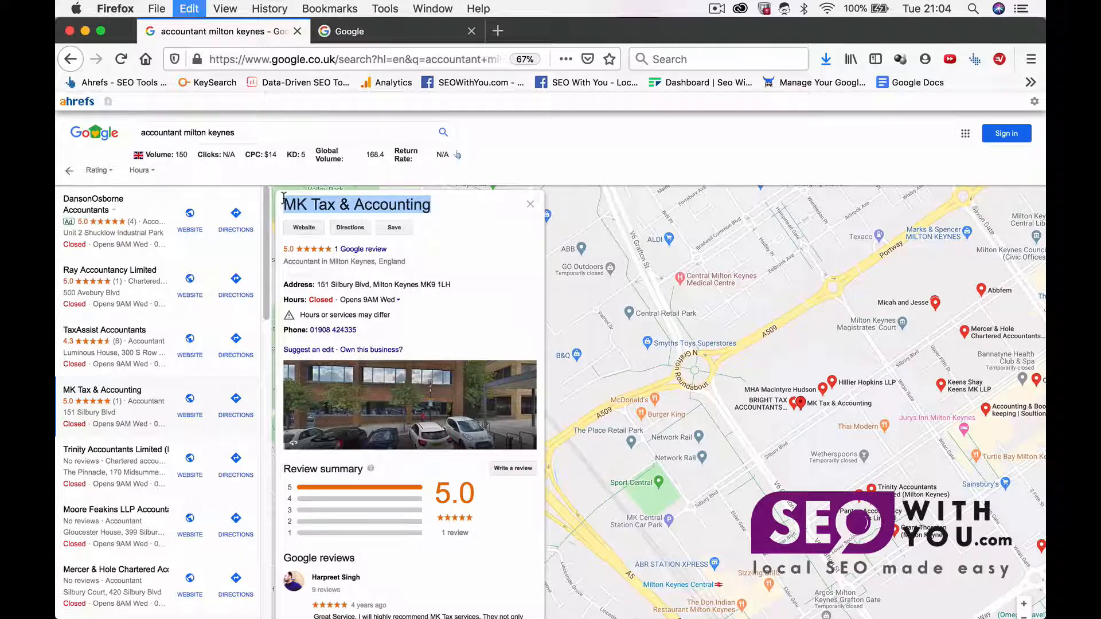
{"action": "left_click", "coordinate": [384, 34]}
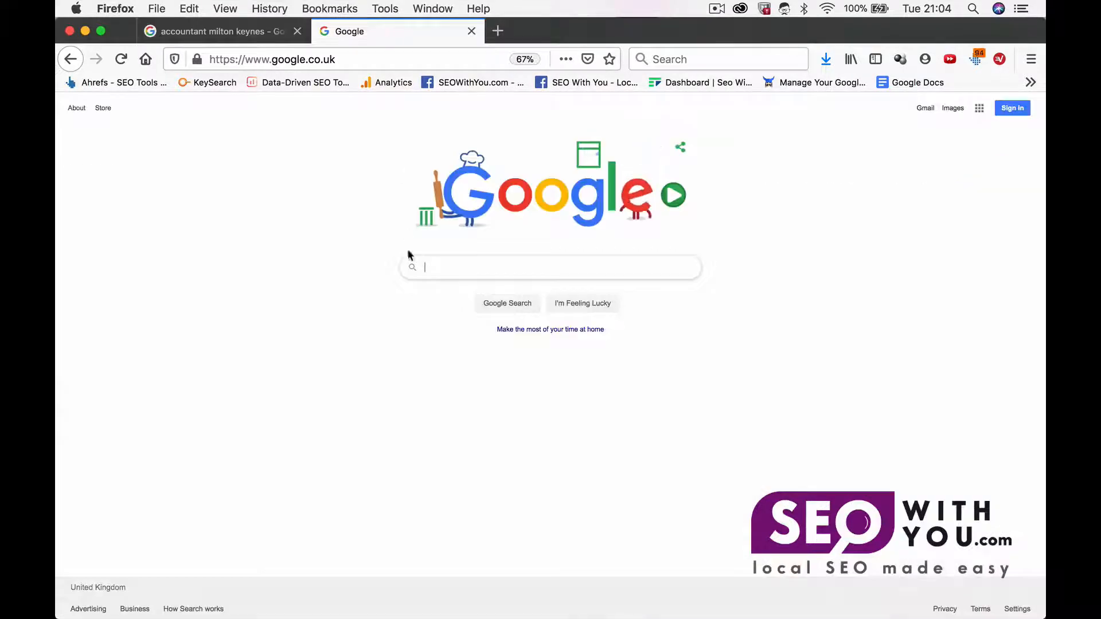
{"action": "mouse_move", "coordinate": [647, 592]}
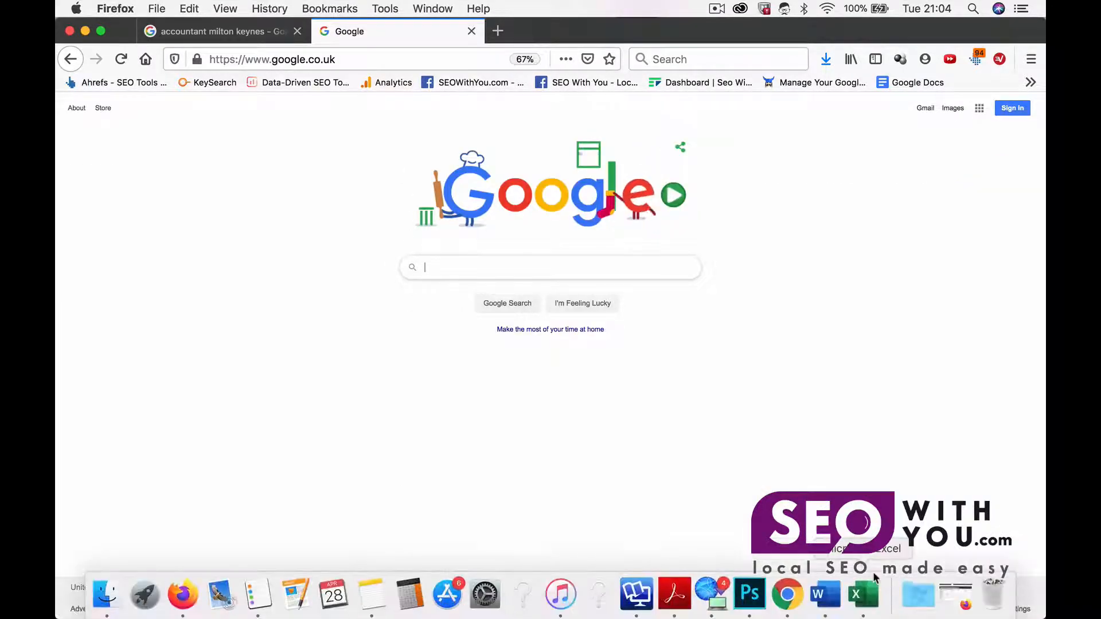
{"action": "left_click", "coordinate": [864, 595]}
{"action": "key", "text": "super+v"}
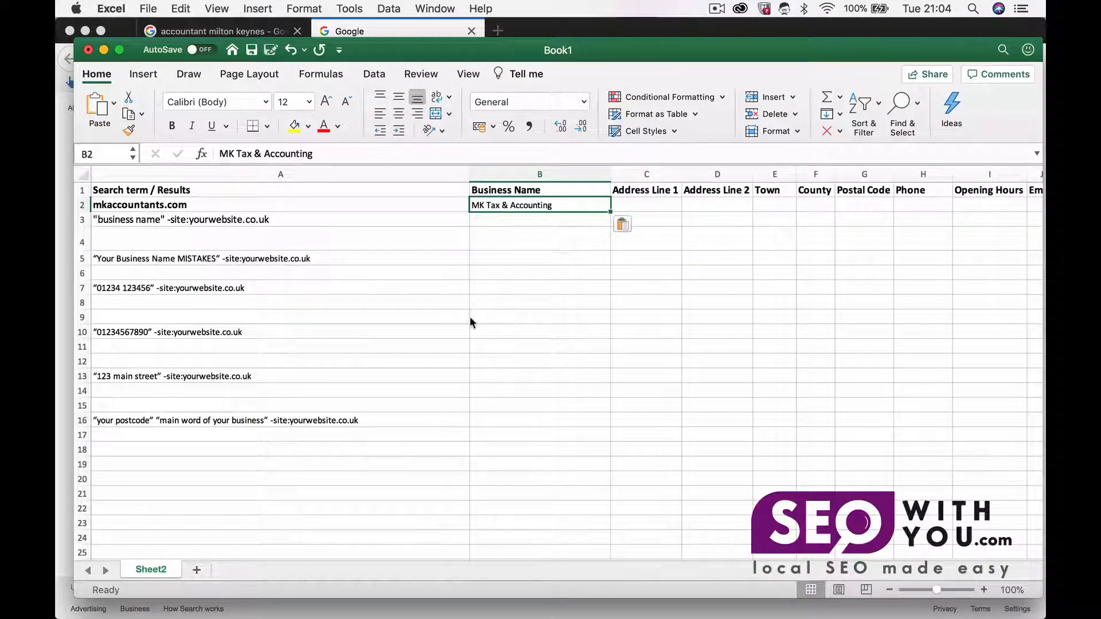
Step: Copy the listing's full address and paste it into the Address Line 1 cell C2
{"action": "left_click", "coordinate": [634, 198]}
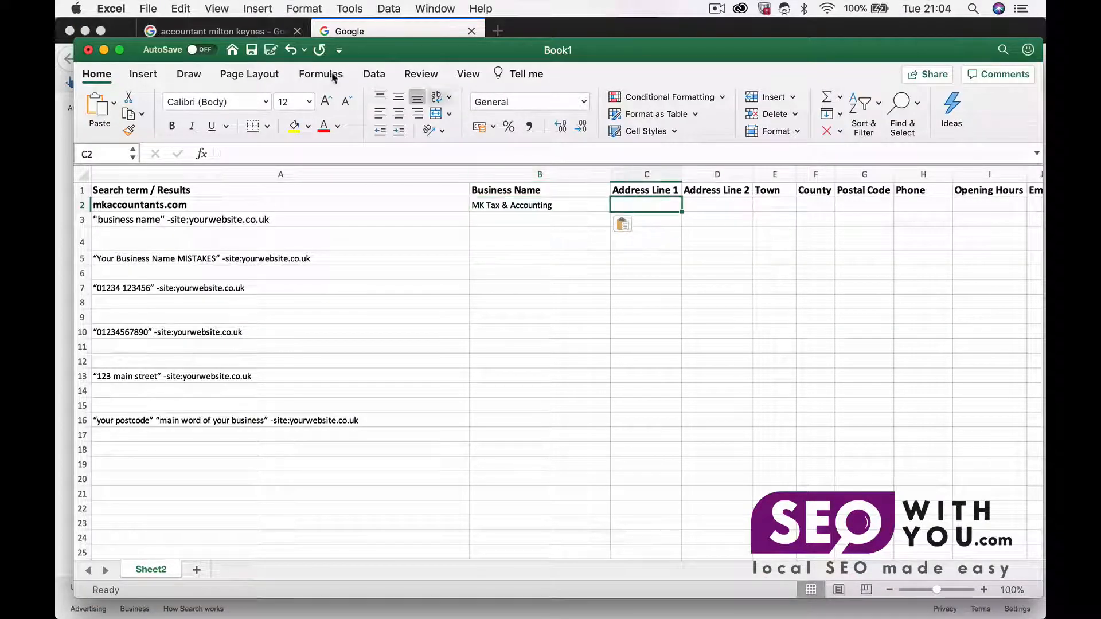
{"action": "left_click", "coordinate": [269, 33]}
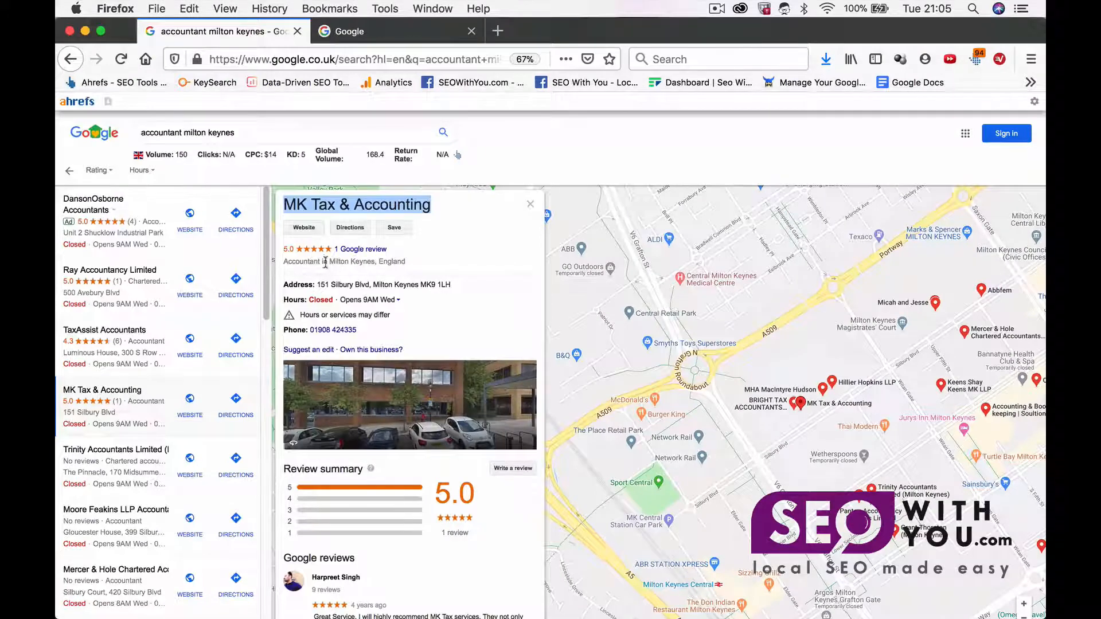
{"action": "left_click", "coordinate": [418, 282]}
{"action": "left_click_drag", "start_coordinate": [452, 284], "coordinate": [316, 285]}
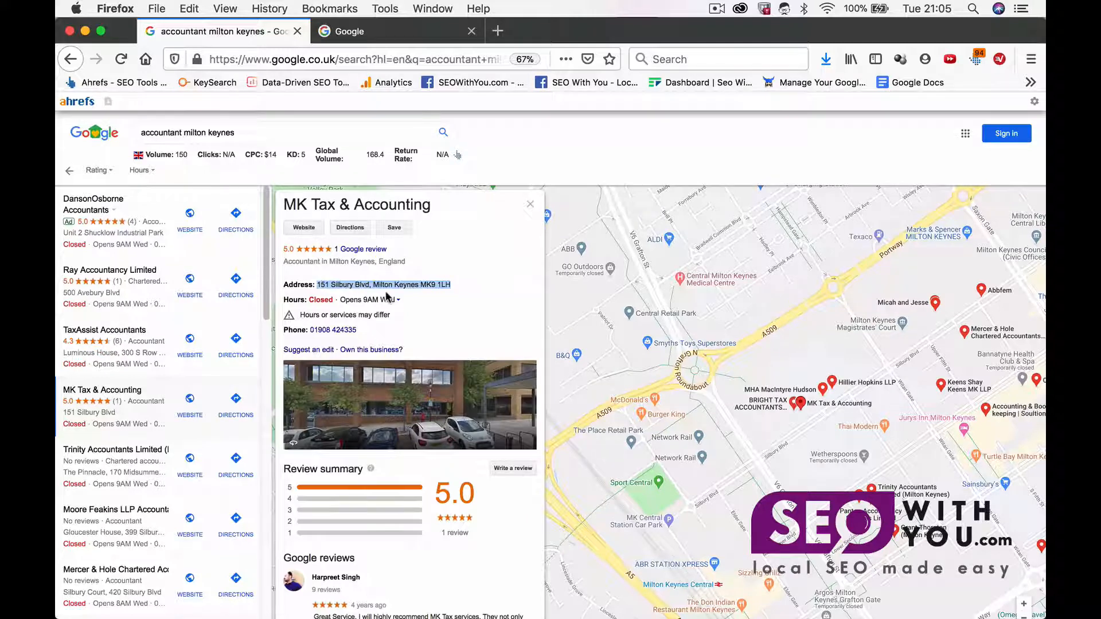
{"action": "left_click", "coordinate": [388, 36]}
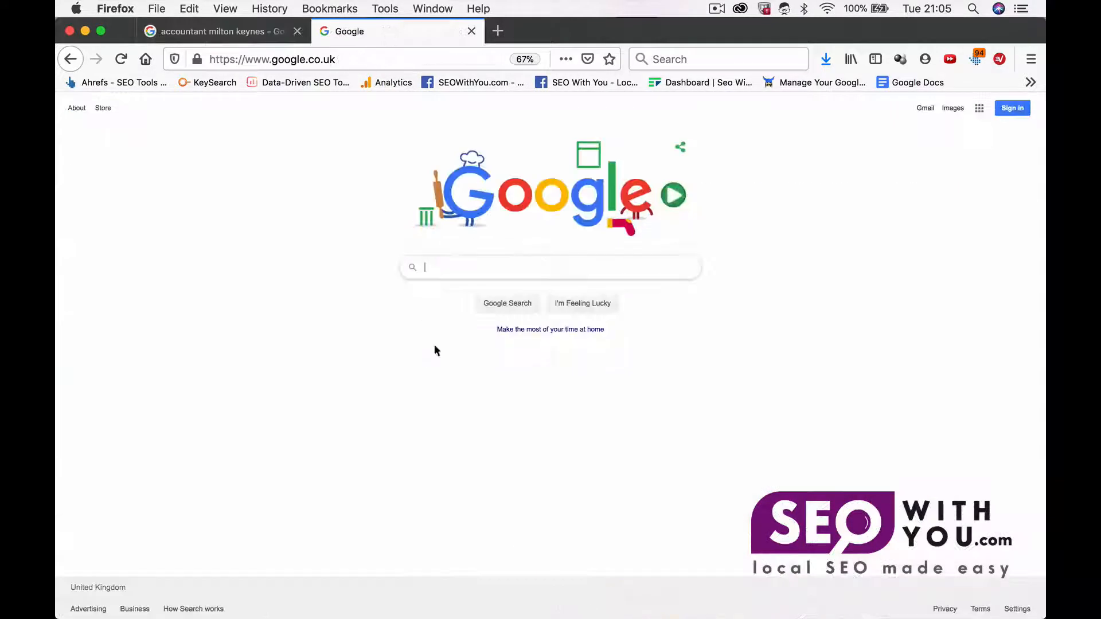
{"action": "left_click", "coordinate": [871, 603]}
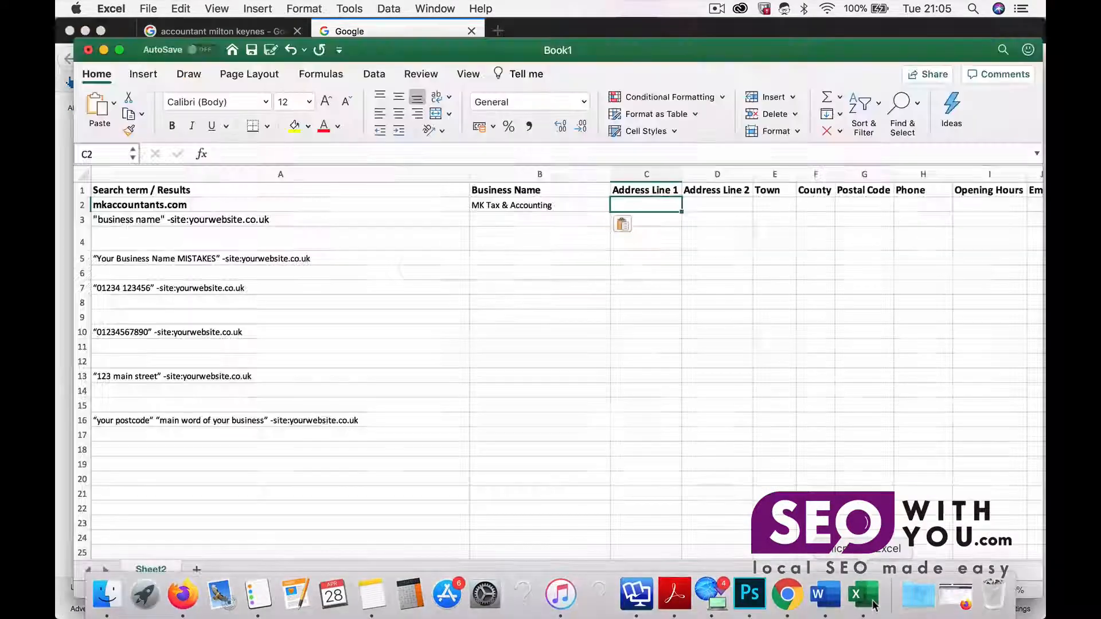
{"action": "key", "text": "super+v"}
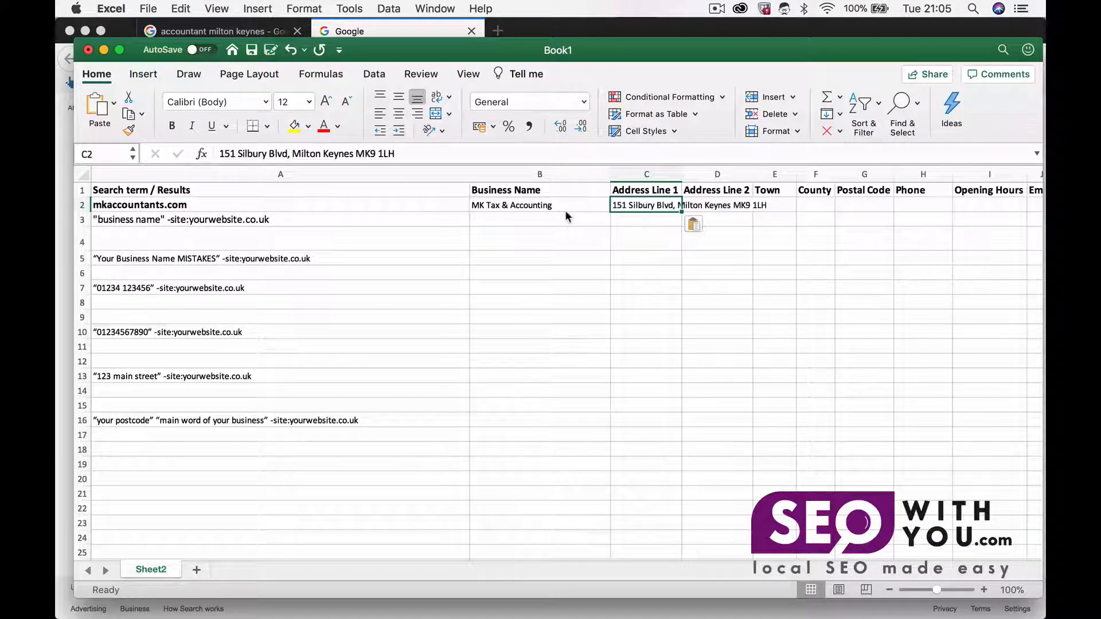
Step: Copy the listing's phone number and paste it into the Phone cell H2
{"action": "left_click", "coordinate": [257, 33]}
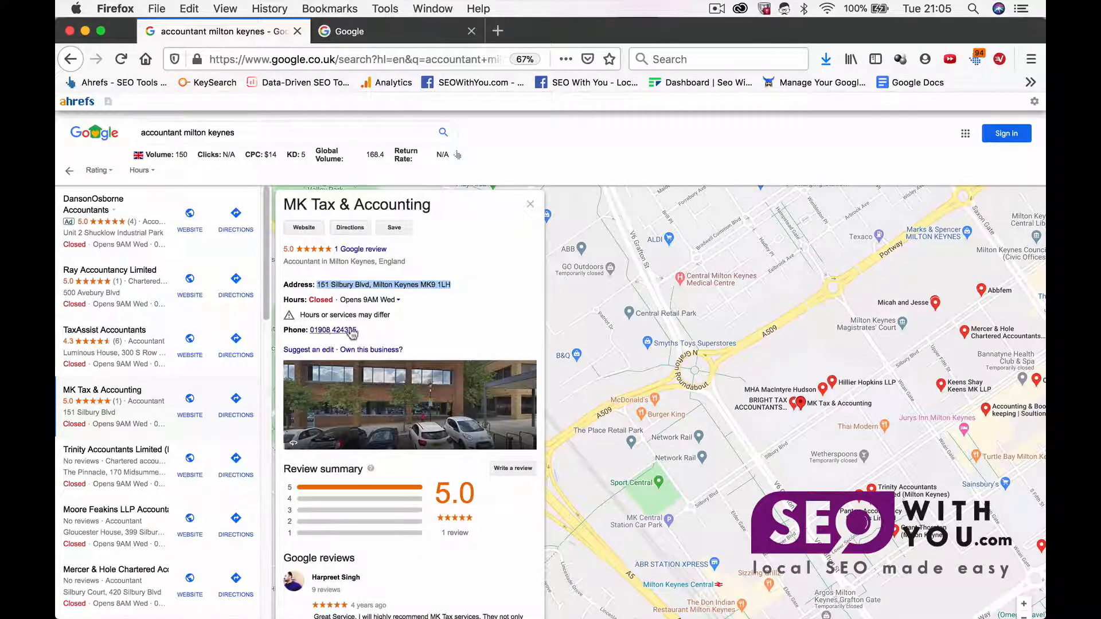
{"action": "left_click_drag", "start_coordinate": [366, 331], "coordinate": [308, 333]}
{"action": "key", "text": "super+c"}
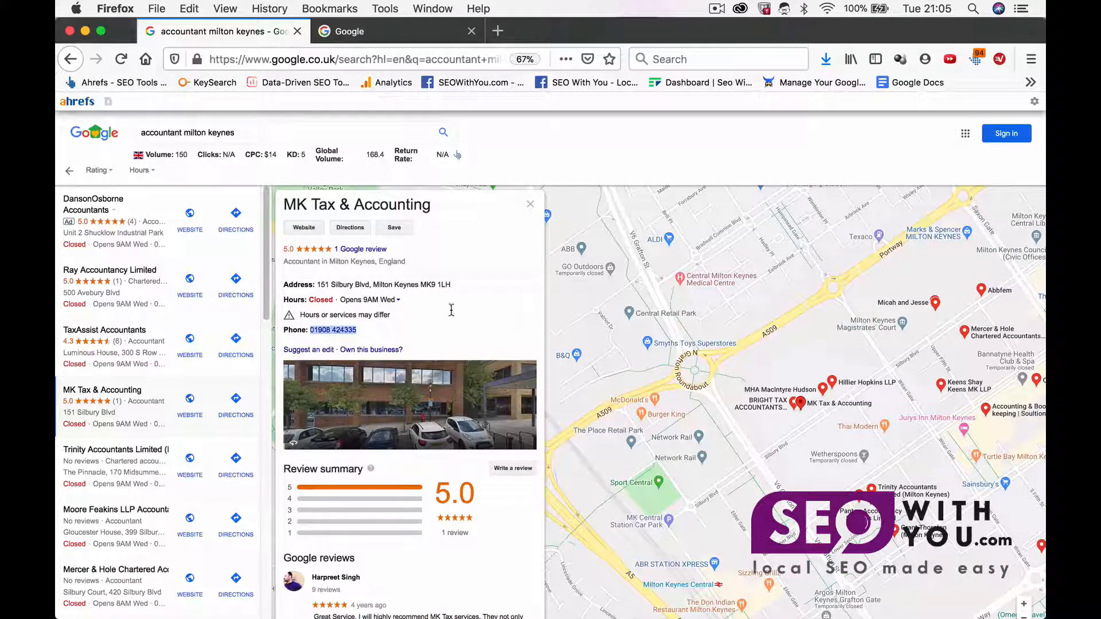
{"action": "left_click", "coordinate": [864, 597]}
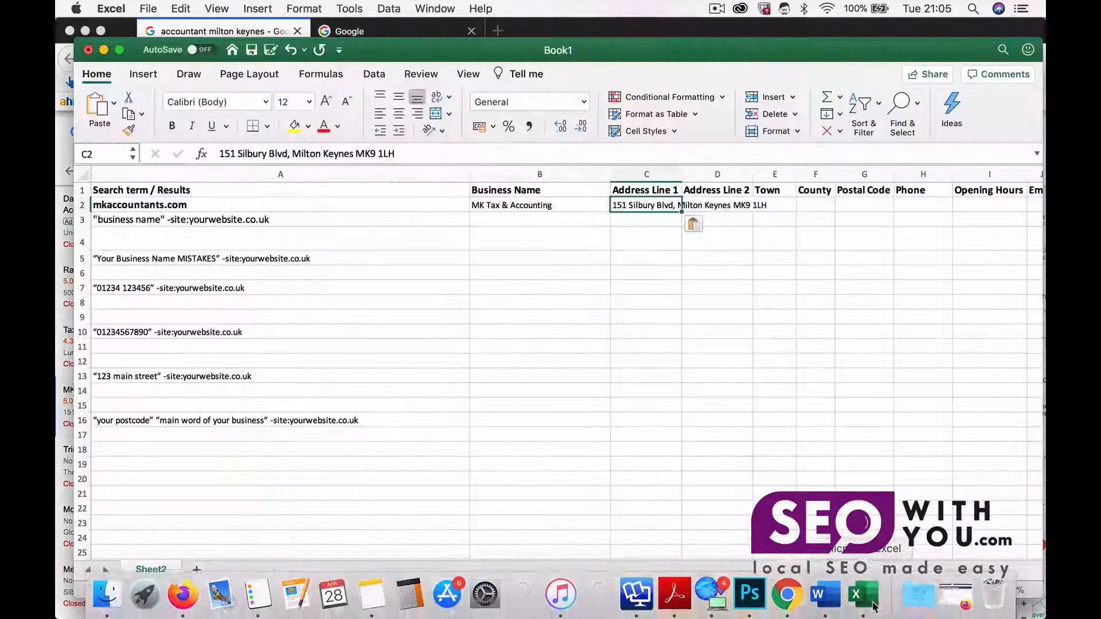
{"action": "left_click", "coordinate": [912, 208]}
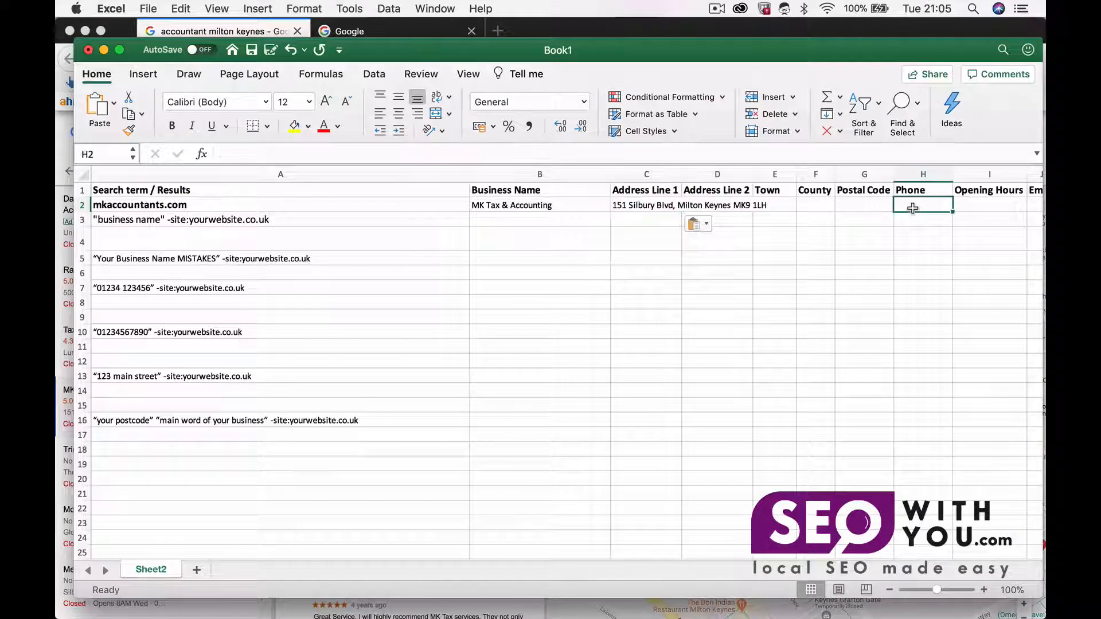
{"action": "key", "text": "super+v"}
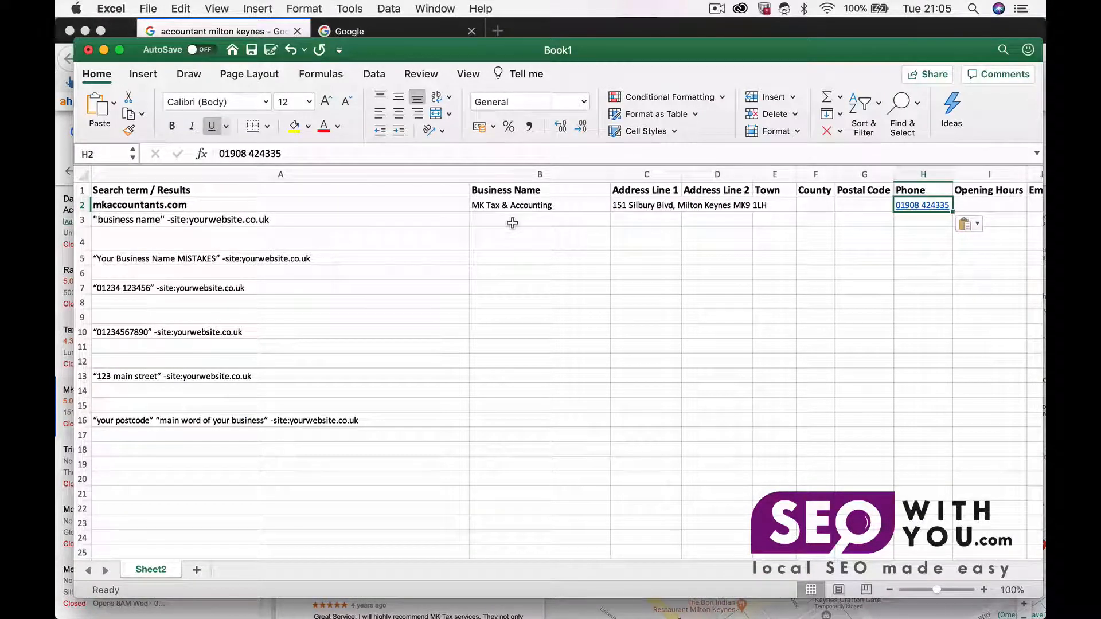
Step: Insert a blank row above row 3 of the spreadsheet
{"action": "left_click", "coordinate": [84, 220]}
{"action": "right_click", "coordinate": [84, 222]}
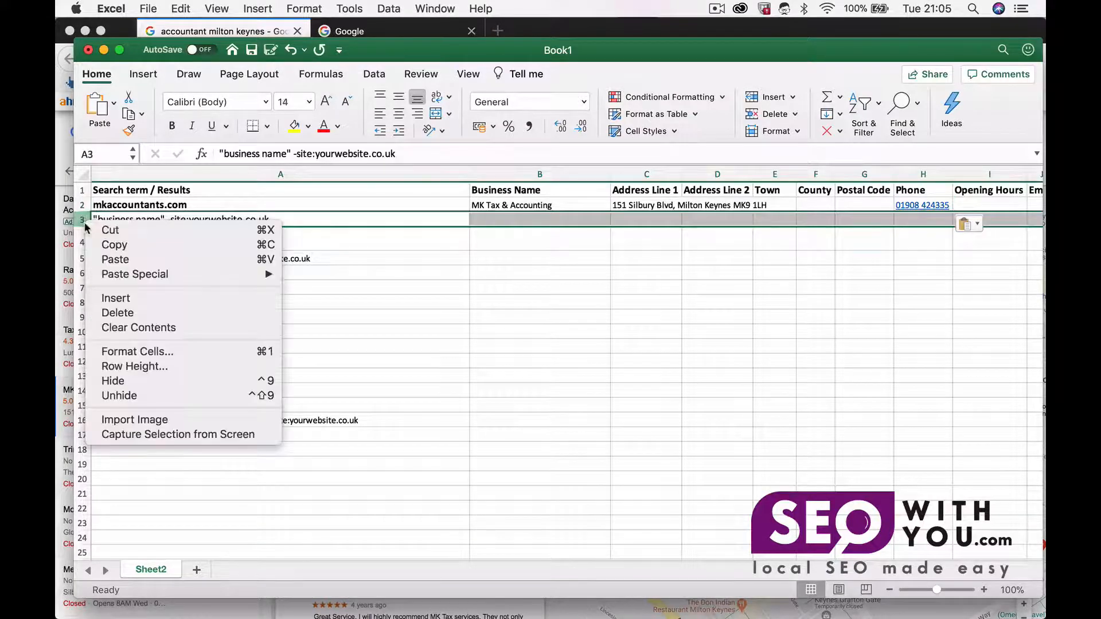
{"action": "left_click", "coordinate": [127, 298]}
{"action": "left_click", "coordinate": [173, 252]}
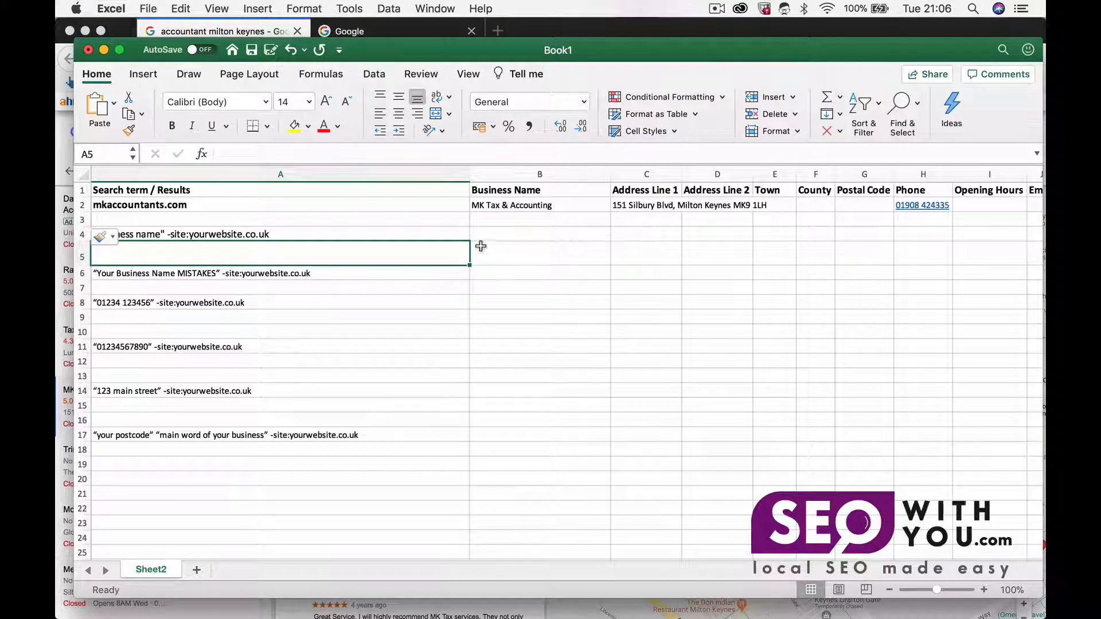
{"action": "left_click", "coordinate": [278, 219]}
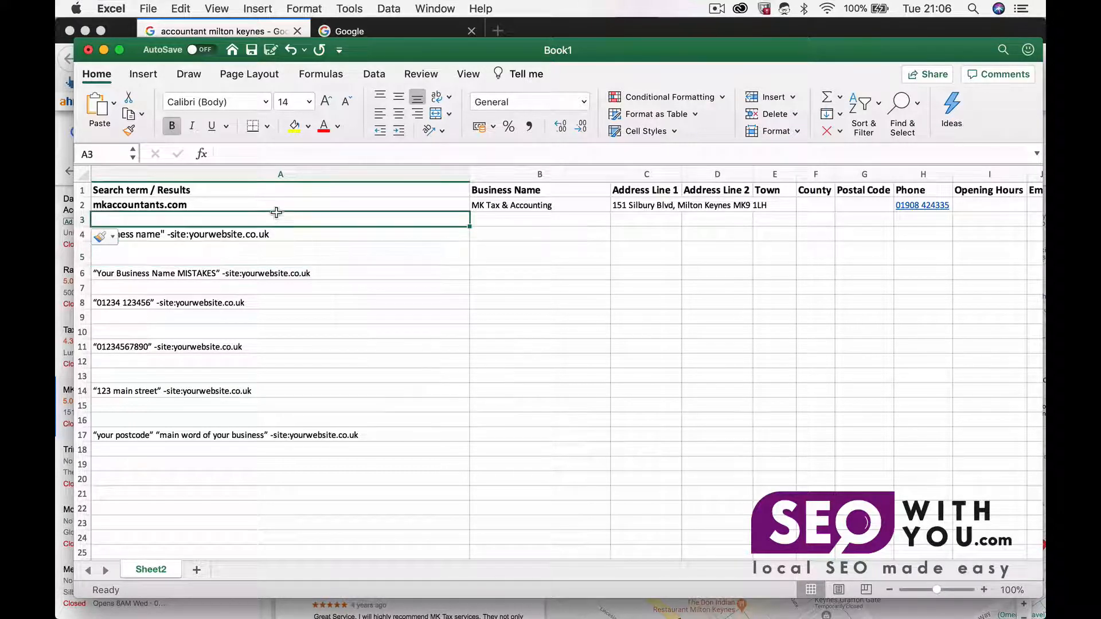
{"action": "left_click", "coordinate": [275, 205]}
{"action": "key", "text": "super+c"}
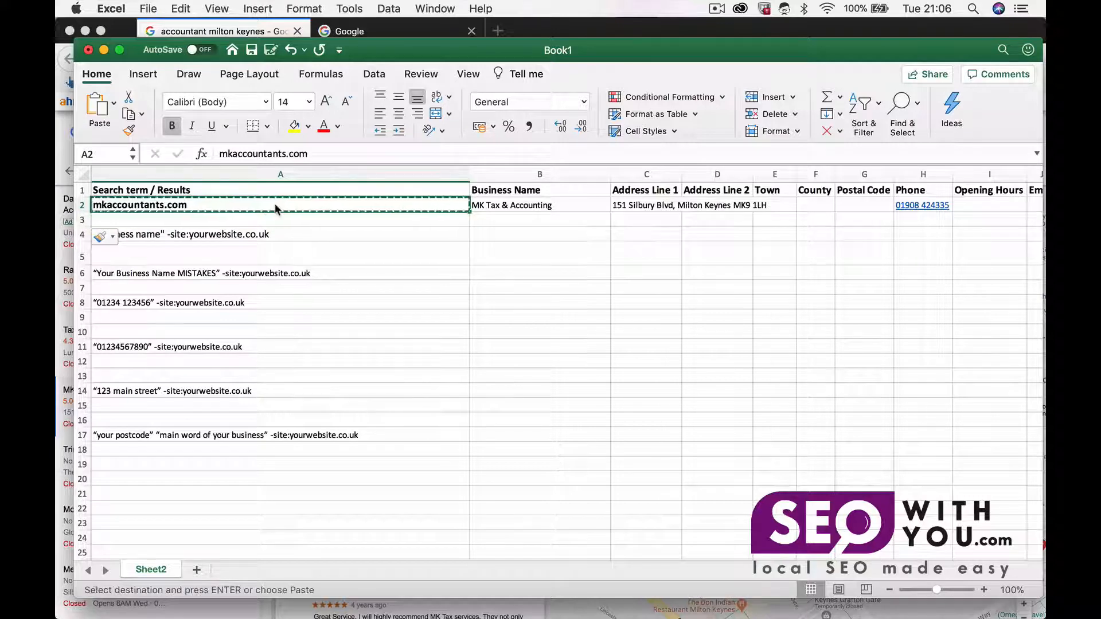
Step: Clear the formatting of the newly inserted row using its insert options
{"action": "left_click", "coordinate": [123, 237]}
{"action": "left_click", "coordinate": [107, 236]}
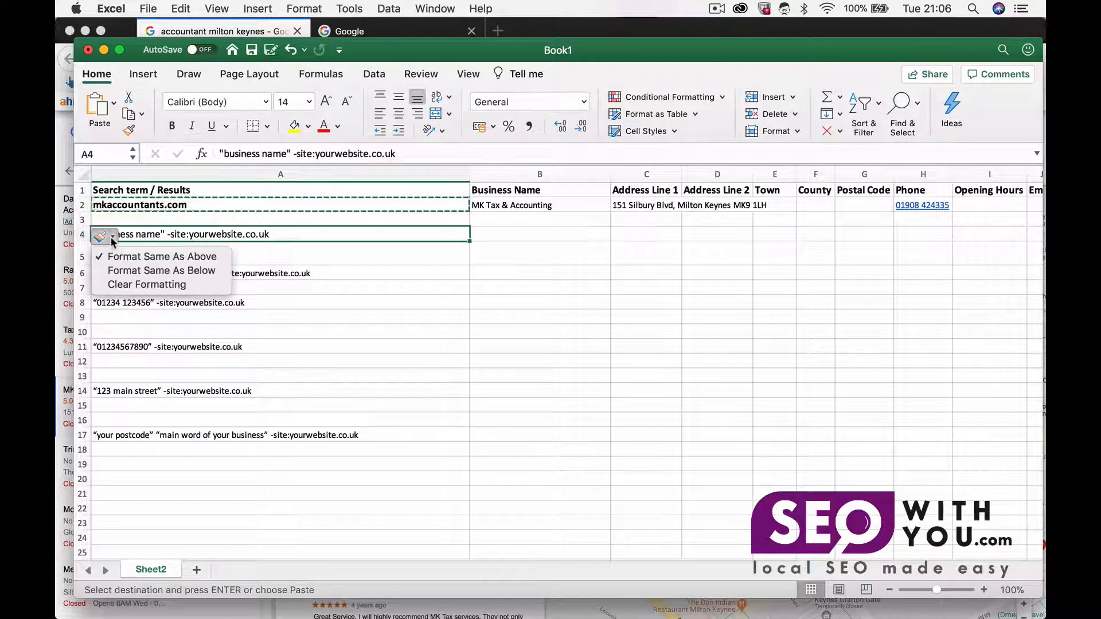
{"action": "left_click", "coordinate": [214, 289]}
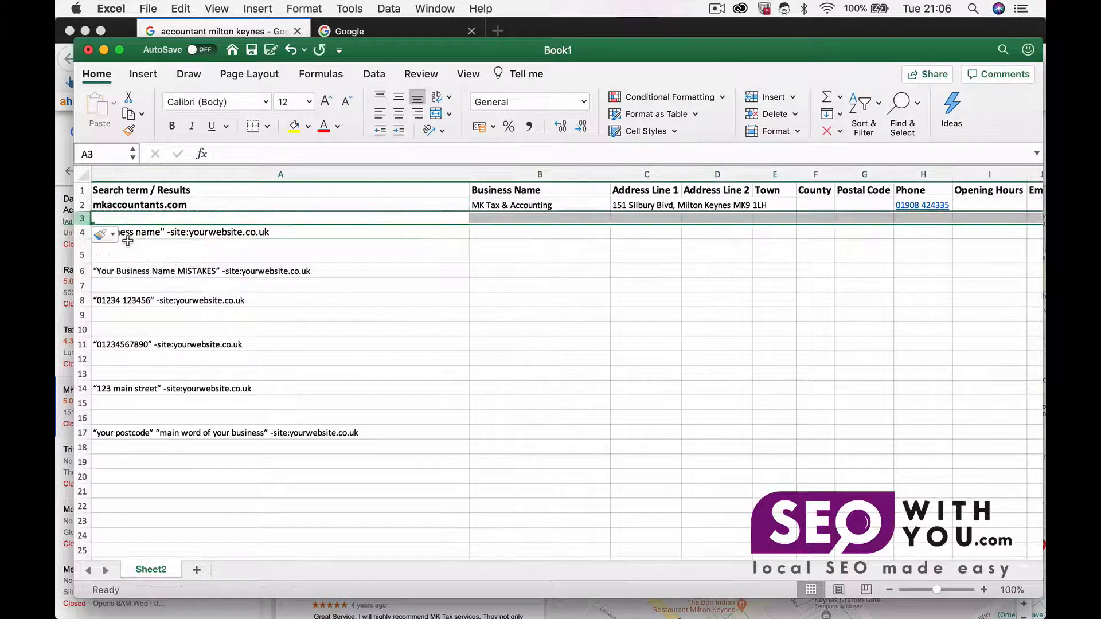
{"action": "left_click", "coordinate": [112, 238]}
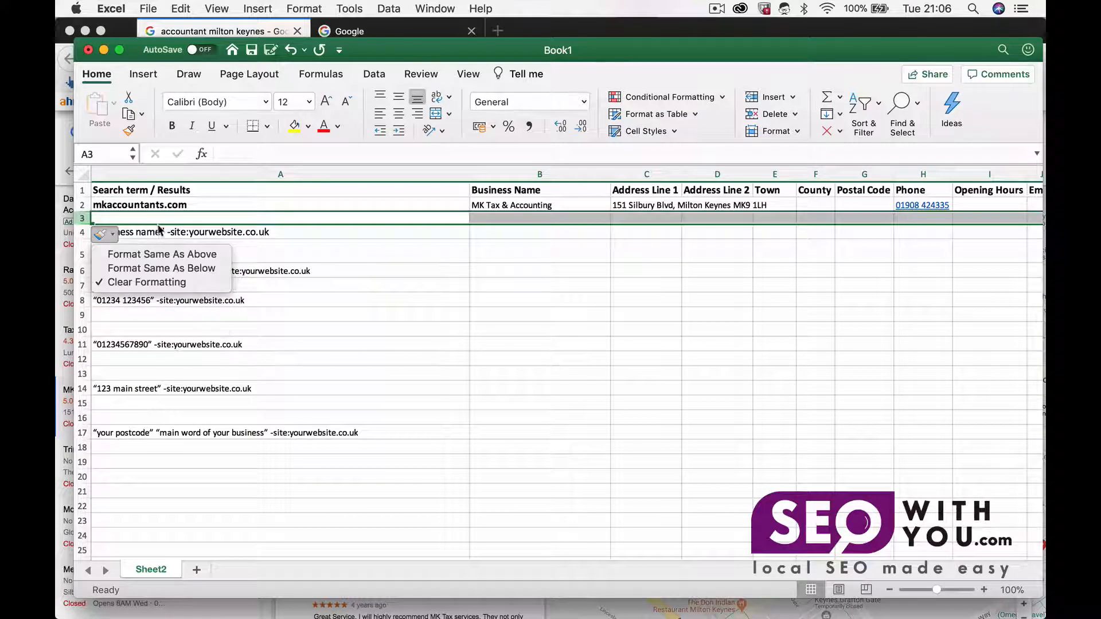
Step: Copy the "business name" -site:yourwebsite.co.uk search template in cell A4
{"action": "left_click", "coordinate": [185, 233]}
{"action": "left_click", "coordinate": [186, 233]}
{"action": "key", "text": "super+c"}
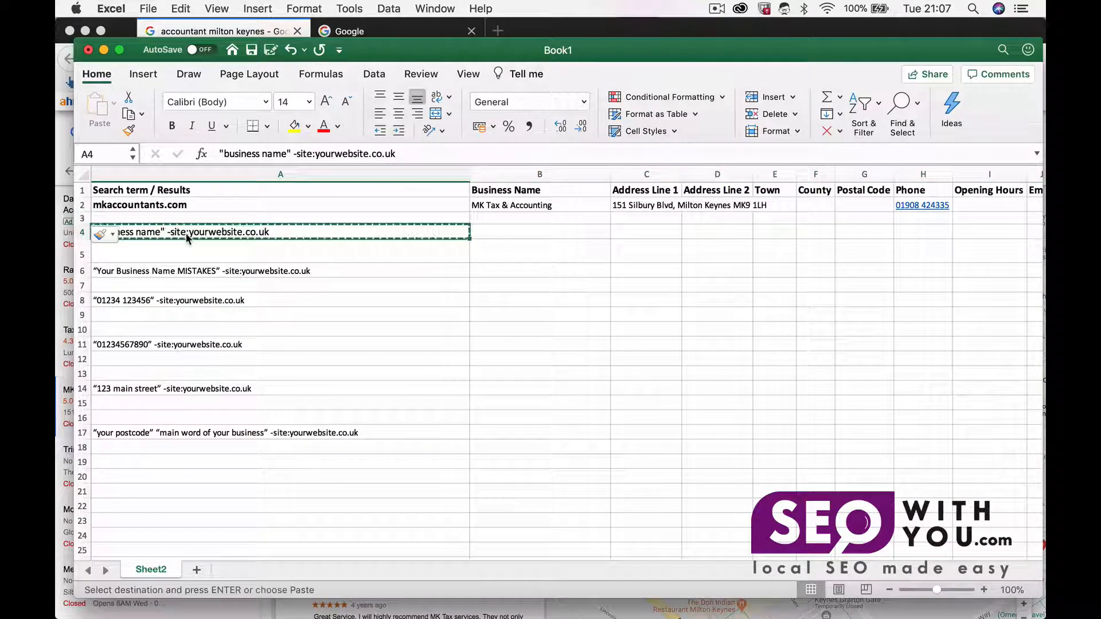
Step: Paste the search template into A7 and replace its yourwebsite.co.uk placeholder with the domain mkaccountants.com
{"action": "left_click", "coordinate": [199, 285]}
{"action": "key", "text": "super+v"}
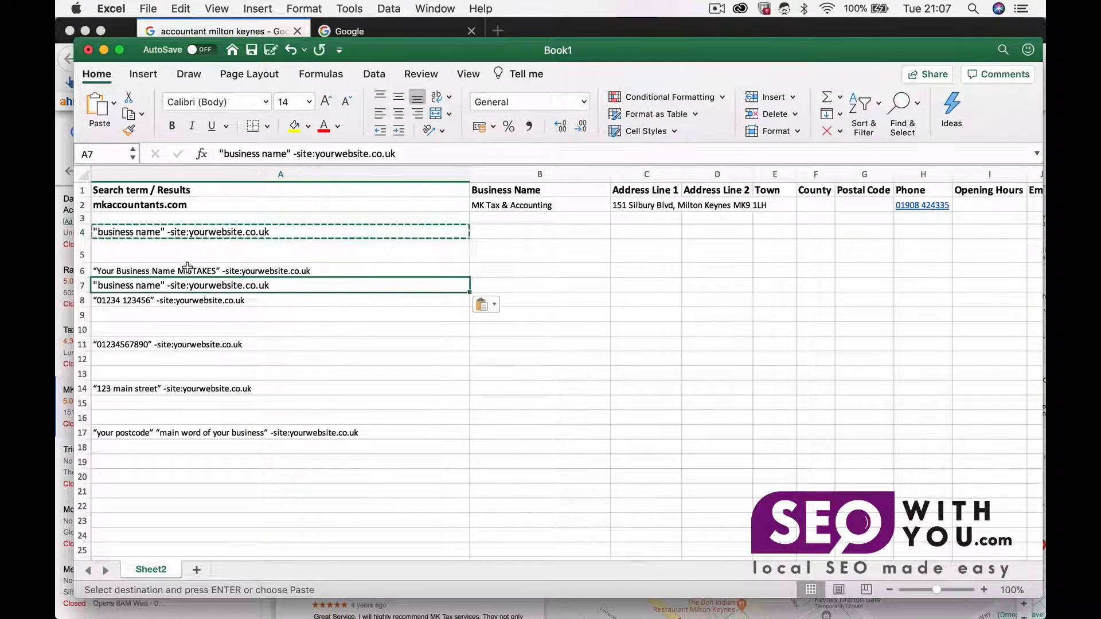
{"action": "left_click", "coordinate": [167, 205]}
{"action": "key", "text": "super+c"}
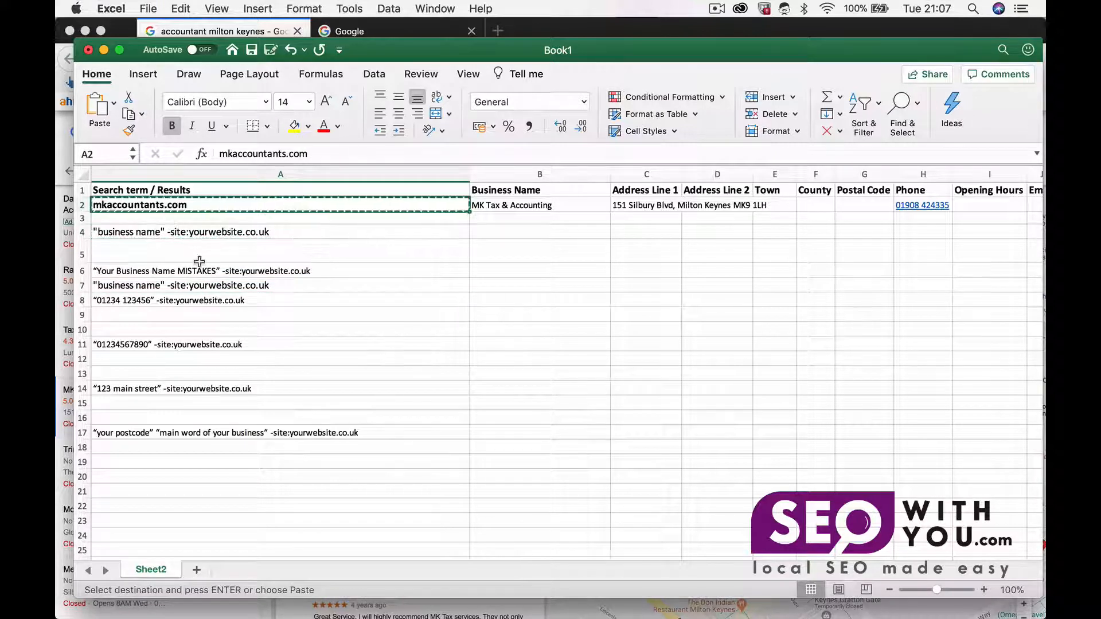
{"action": "left_click", "coordinate": [202, 285]}
{"action": "double_click", "coordinate": [202, 285]}
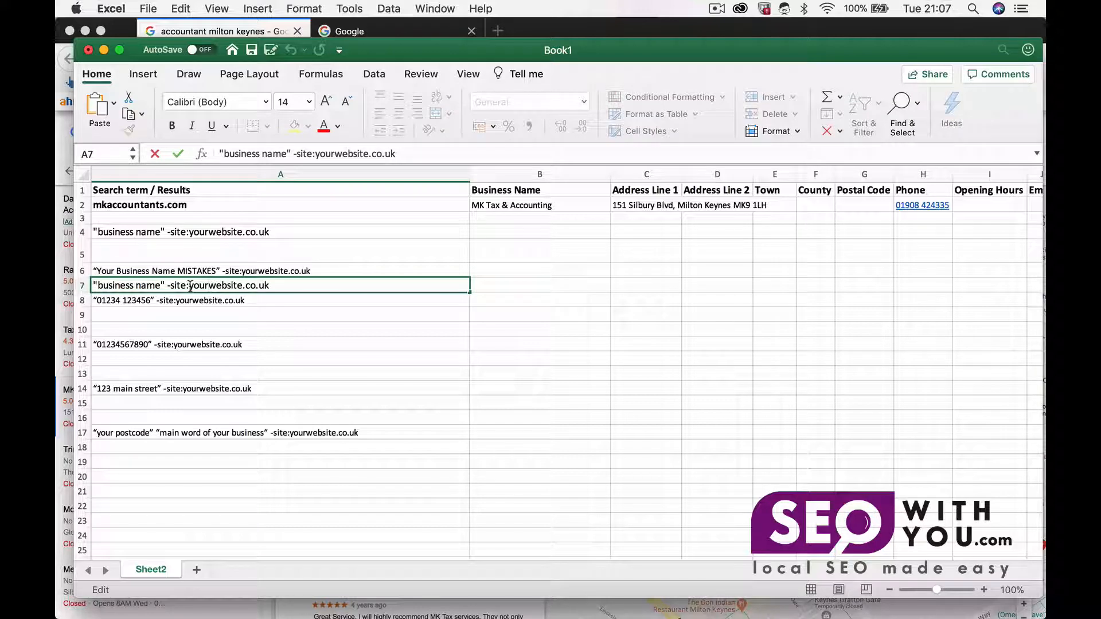
{"action": "left_click_drag", "start_coordinate": [190, 285], "coordinate": [296, 280]}
{"action": "key", "text": "super+v"}
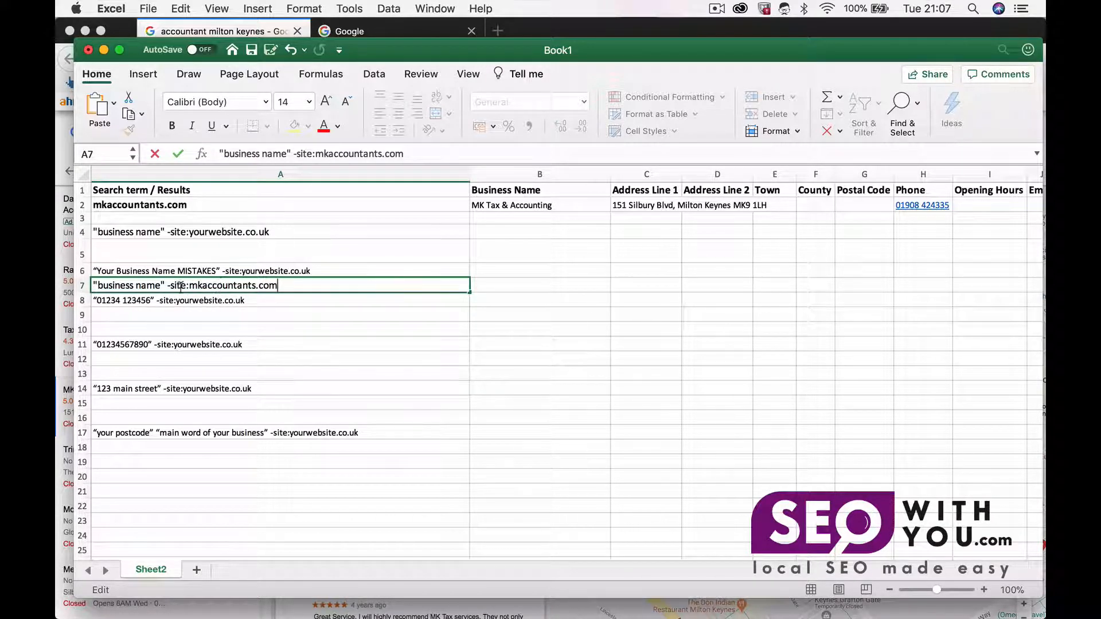
Step: Replace "business name" in the A7 query with the business name MK Tax & Accounting copied from B2
{"action": "left_click", "coordinate": [514, 206]}
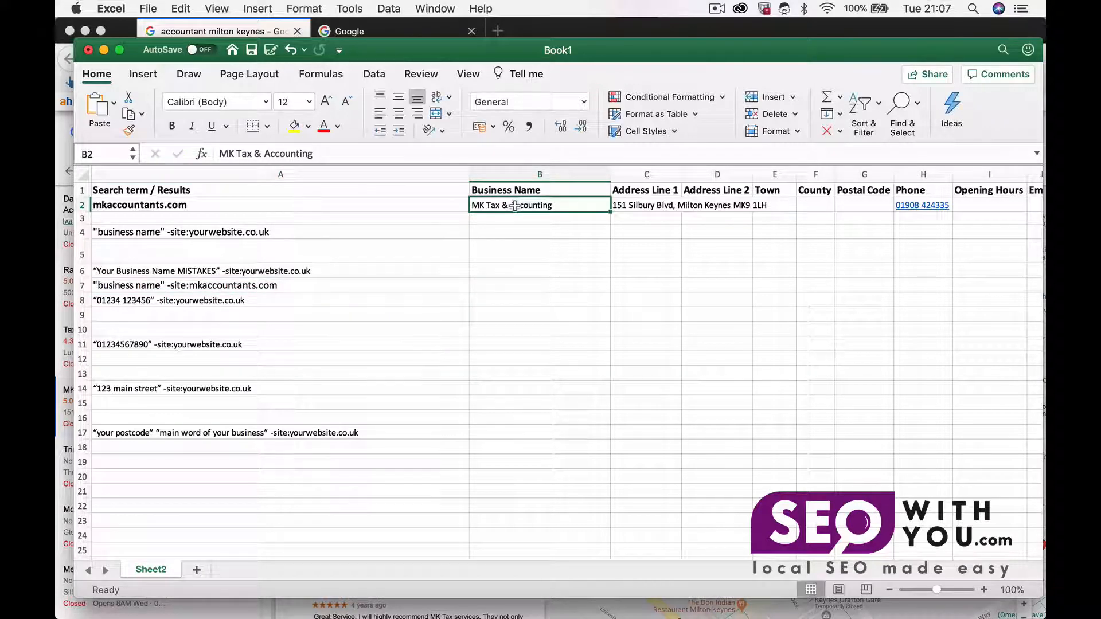
{"action": "key", "text": "super+c"}
{"action": "left_click", "coordinate": [116, 287]}
{"action": "double_click", "coordinate": [116, 287]}
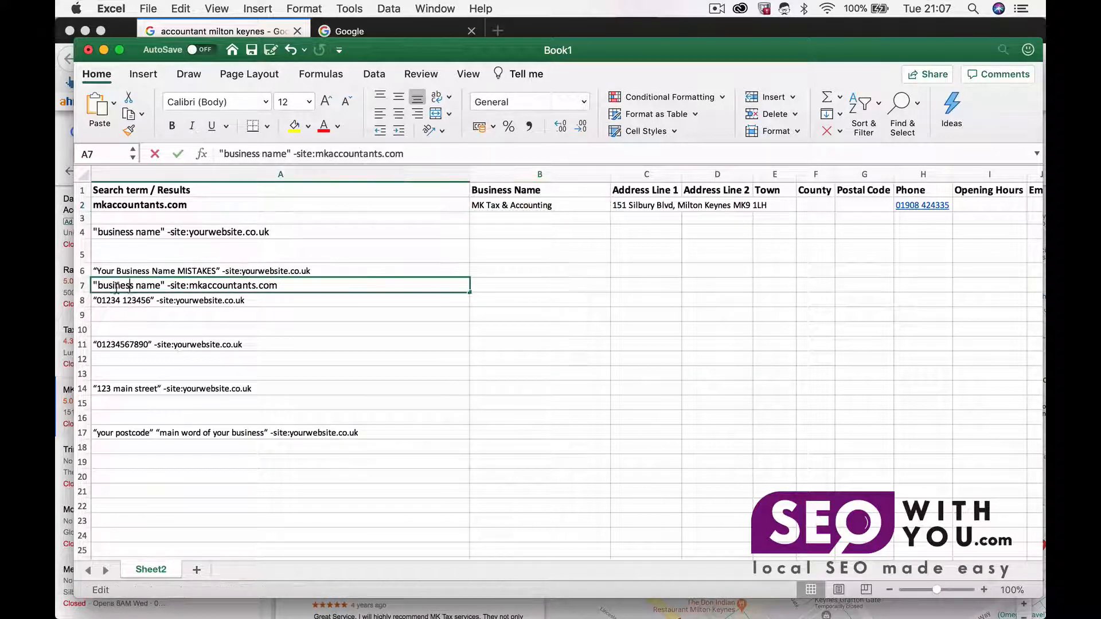
{"action": "left_click_drag", "start_coordinate": [96, 285], "coordinate": [163, 285]}
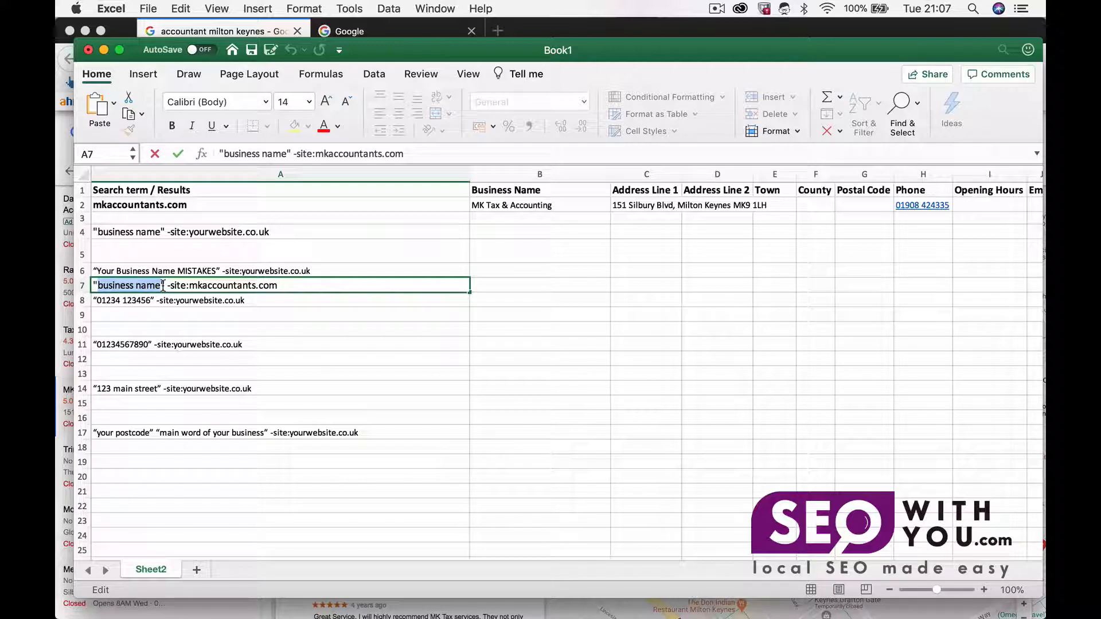
{"action": "key", "text": "super+v"}
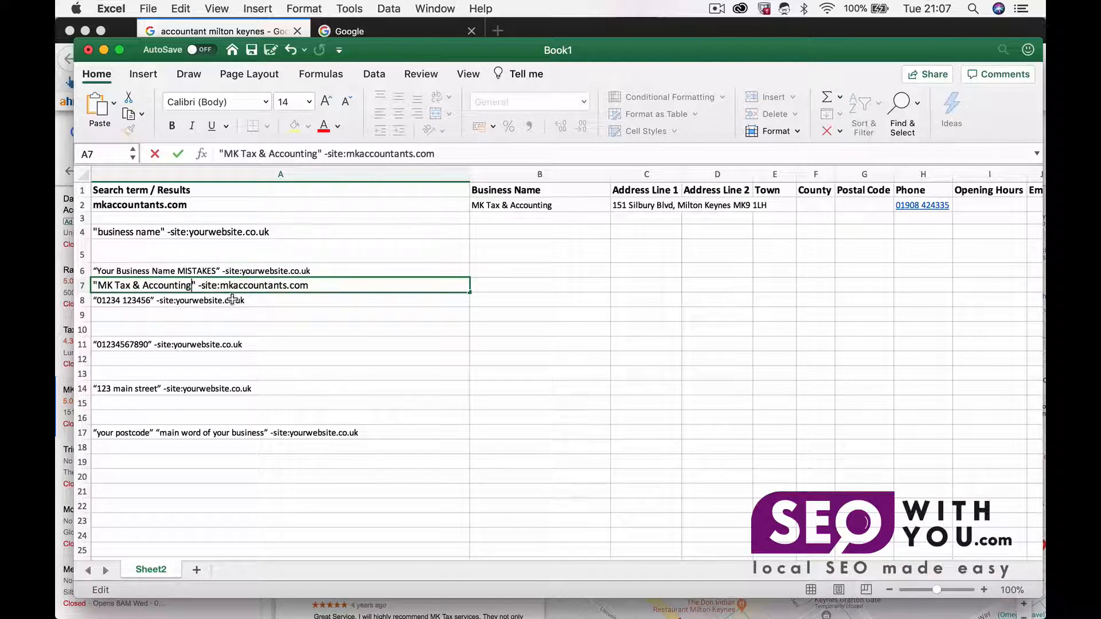
Step: Run a Google search for the query "MK Tax & Accounting" -site:mkaccountants.com
{"action": "left_click", "coordinate": [330, 290]}
{"action": "key", "text": "super+a"}
{"action": "key", "text": "super+c"}
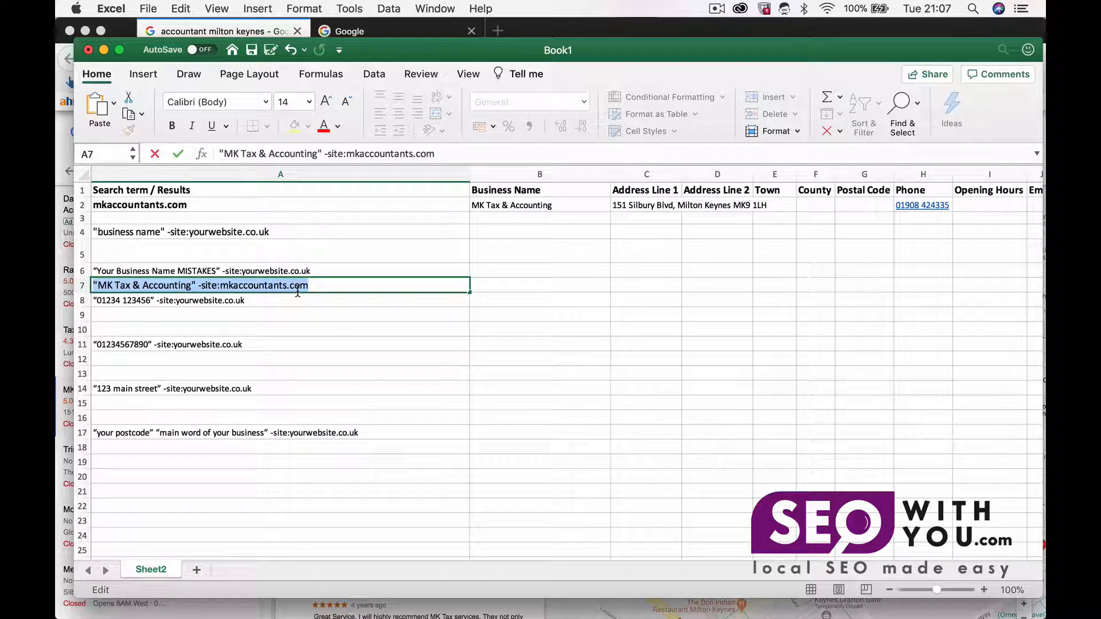
{"action": "left_click", "coordinate": [376, 34]}
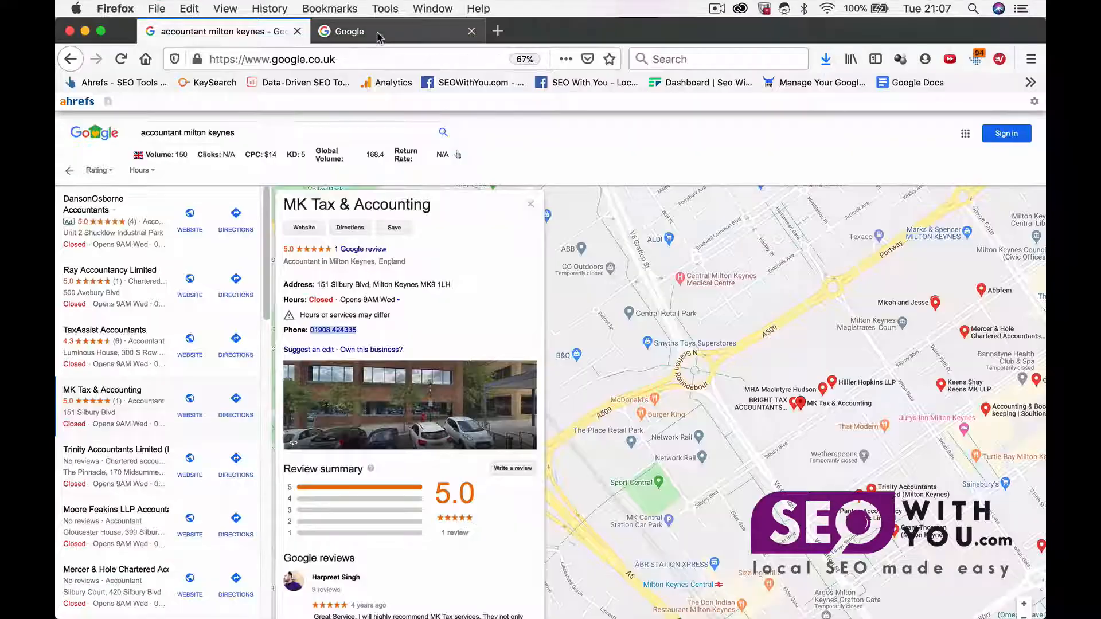
{"action": "key", "text": "super+v"}
{"action": "key", "text": "Return"}
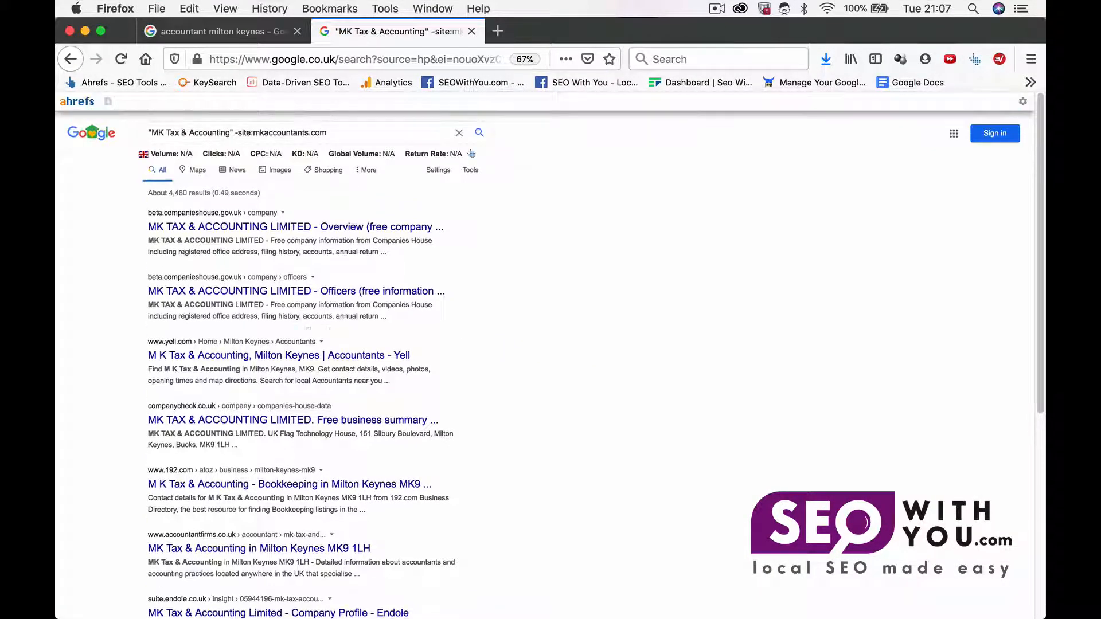
Step: Open the Companies House result for MK Tax & Accounting Limited and copy its page URL
{"action": "left_click", "coordinate": [175, 225], "text": "super"}
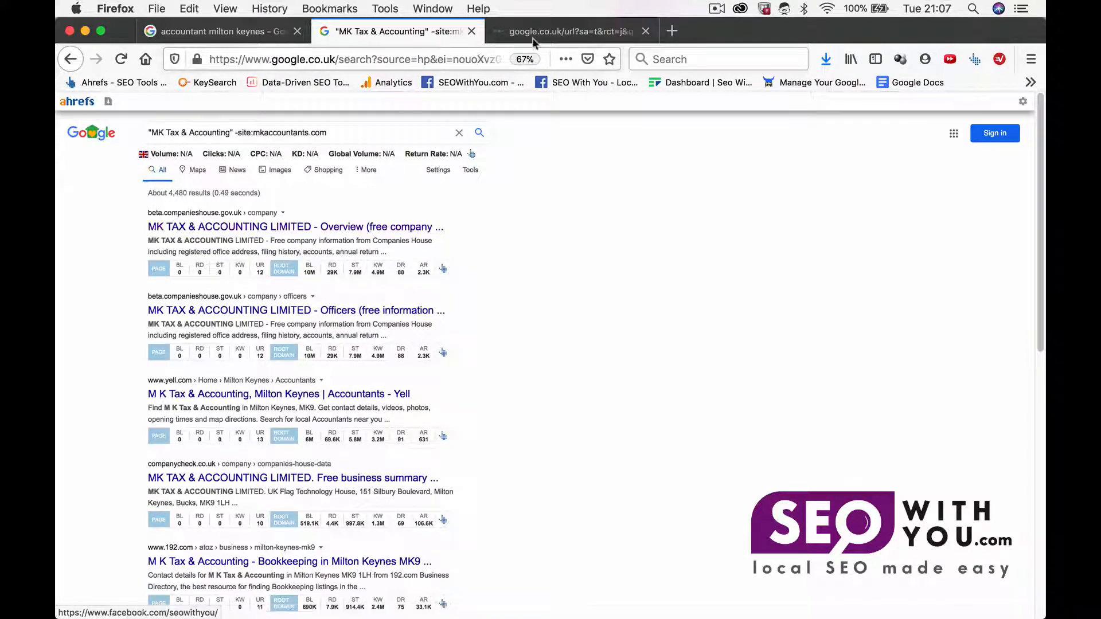
{"action": "left_click", "coordinate": [552, 32]}
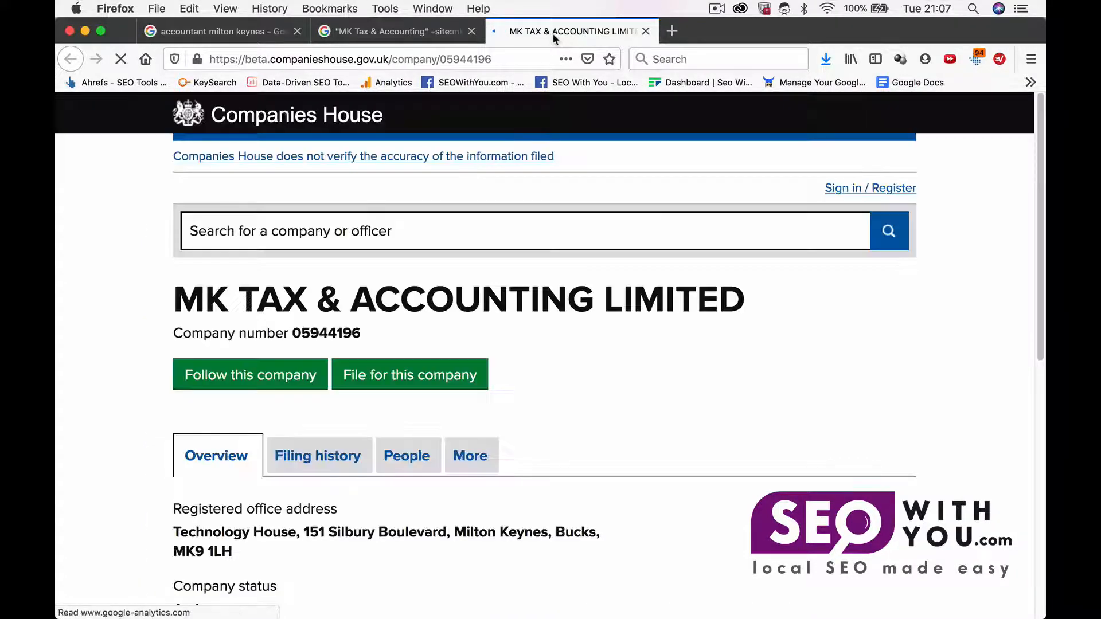
{"action": "scroll", "coordinate": [371, 308], "scroll_direction": "down", "scroll_amount": 2}
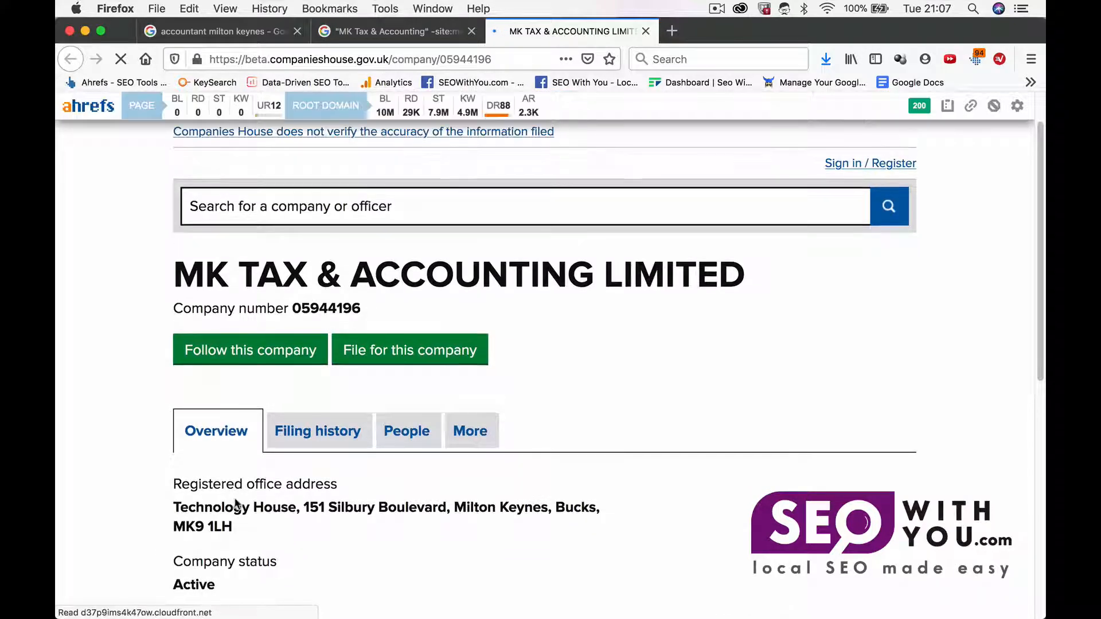
{"action": "left_click_drag", "start_coordinate": [236, 531], "coordinate": [173, 510]}
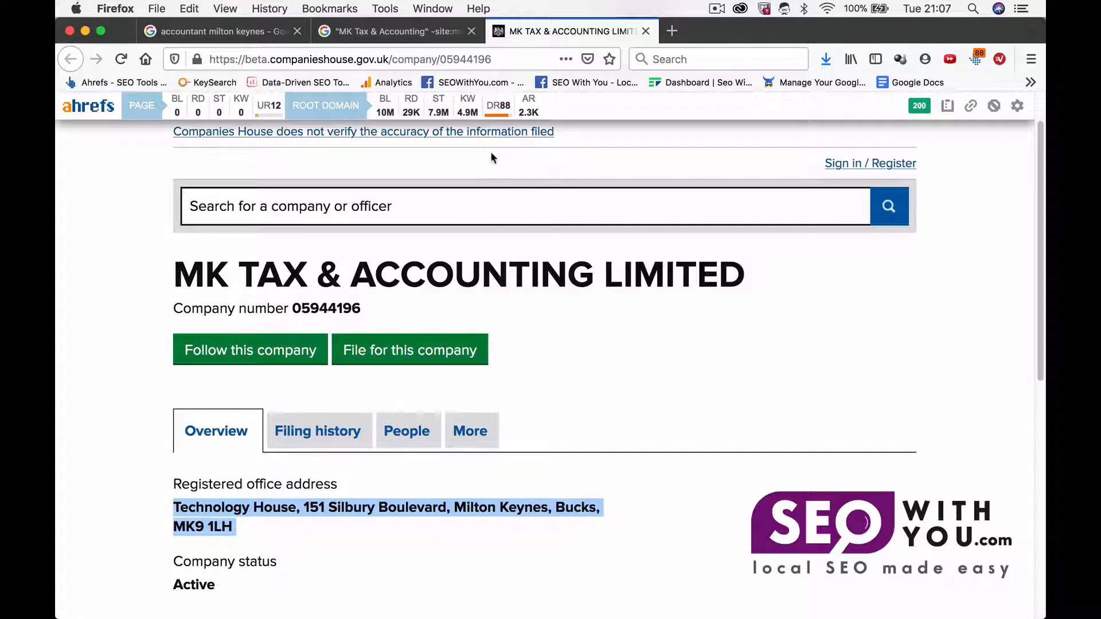
{"action": "left_click", "coordinate": [482, 67]}
{"action": "key", "text": "super+c"}
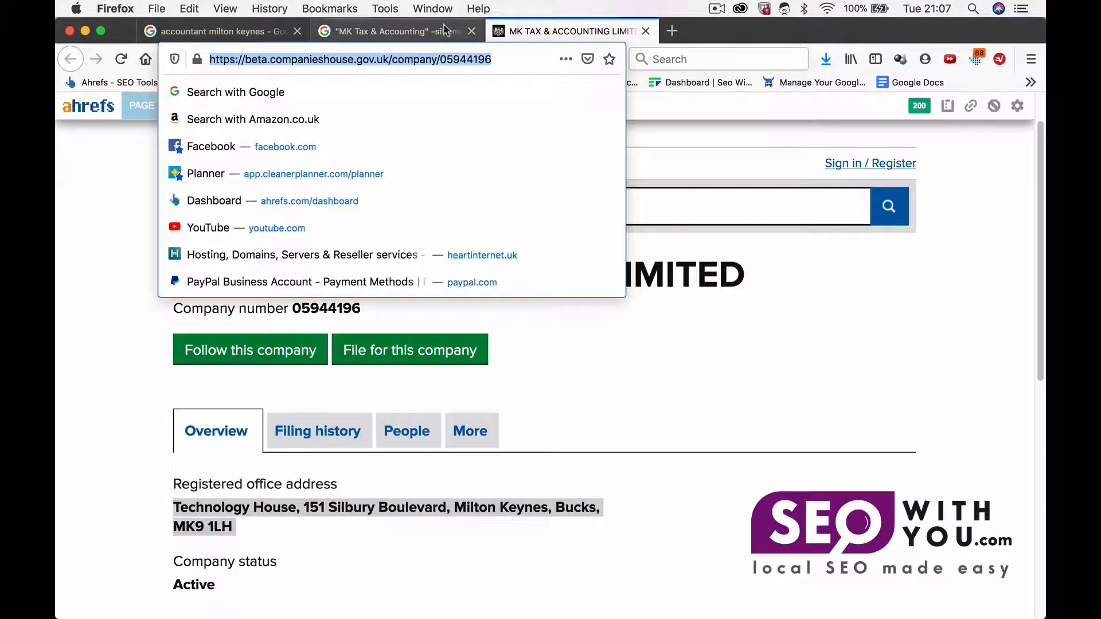
Step: Paste the Companies House URL into a new row 8 directly beneath the A7 query
{"action": "left_click", "coordinate": [401, 31]}
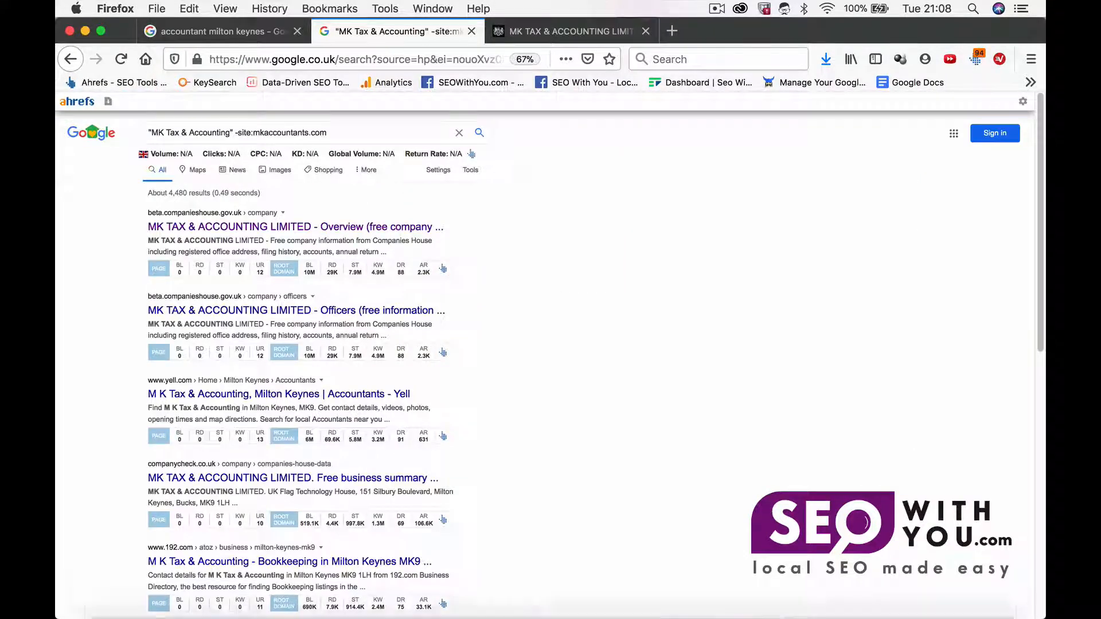
{"action": "left_click", "coordinate": [864, 602]}
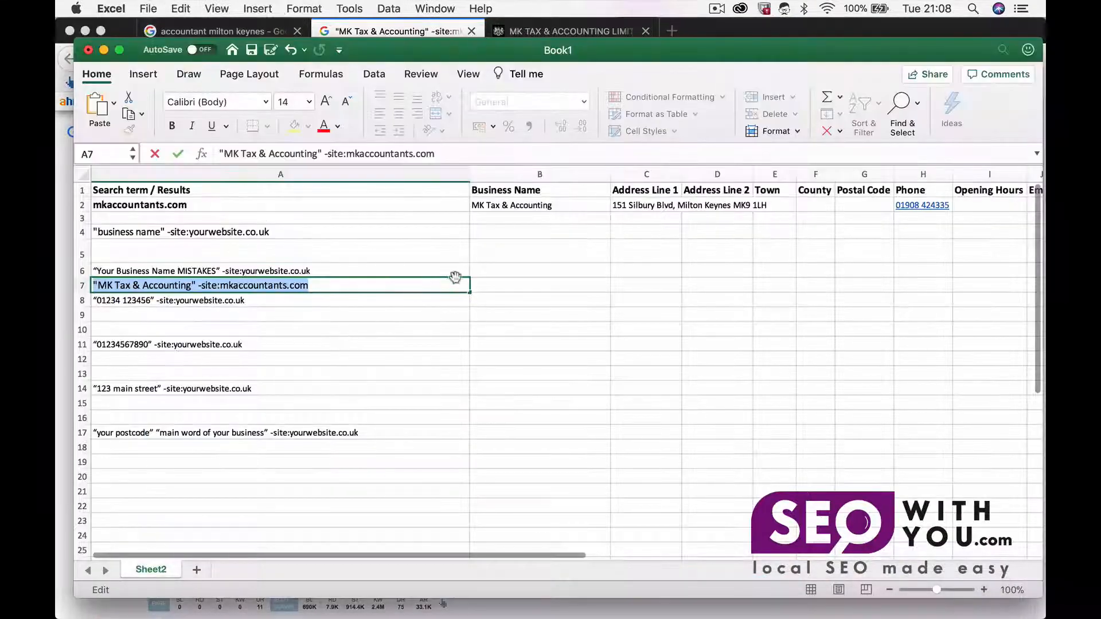
{"action": "left_click", "coordinate": [487, 284]}
{"action": "key", "text": "super+v"}
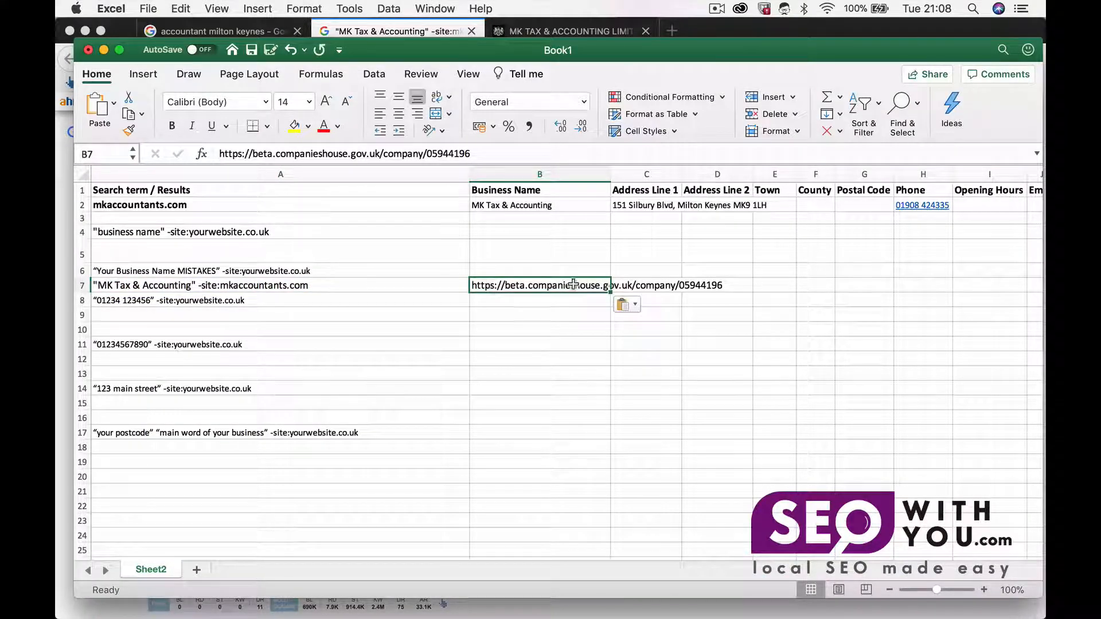
{"action": "left_click", "coordinate": [83, 301]}
{"action": "right_click", "coordinate": [84, 301]}
{"action": "left_click", "coordinate": [114, 374]}
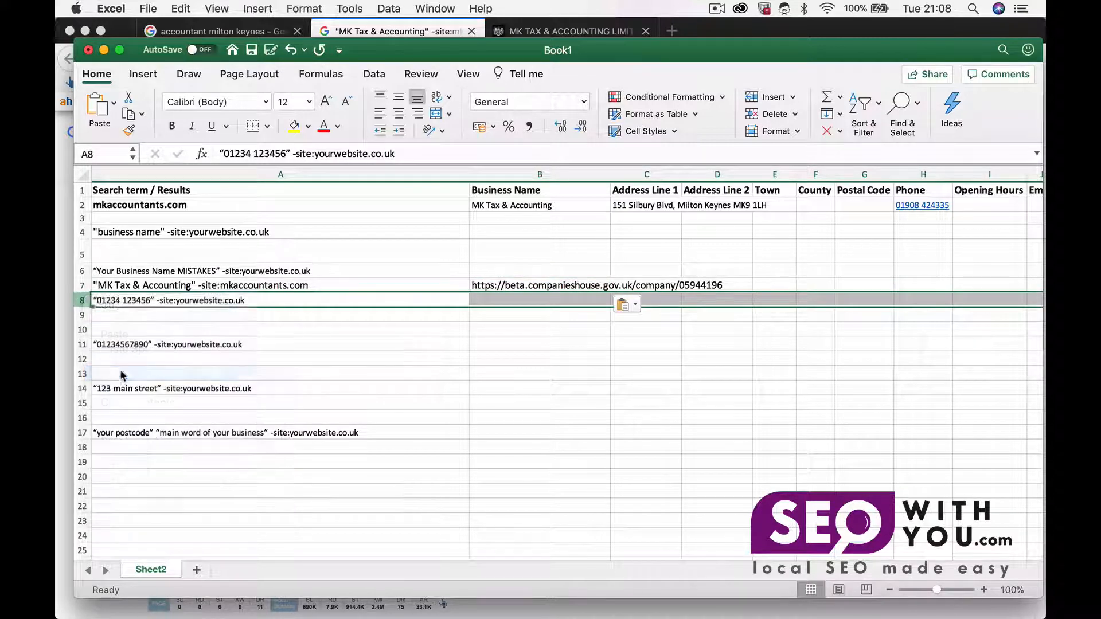
{"action": "left_click", "coordinate": [237, 300]}
{"action": "key", "text": "super+v"}
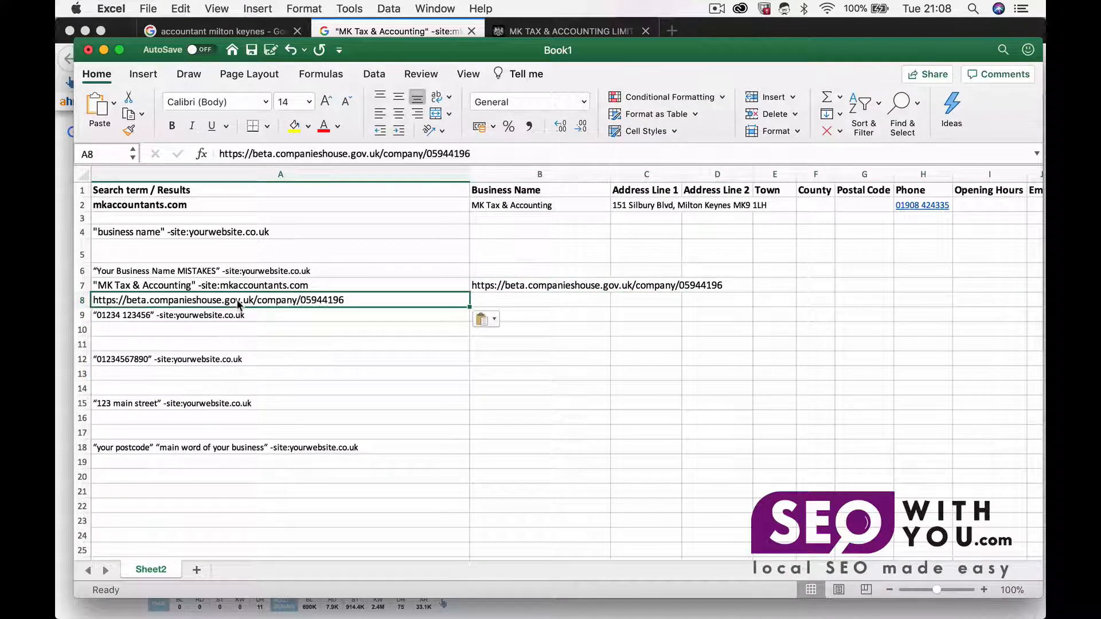
{"action": "left_click", "coordinate": [522, 285]}
{"action": "key", "text": "super+z"}
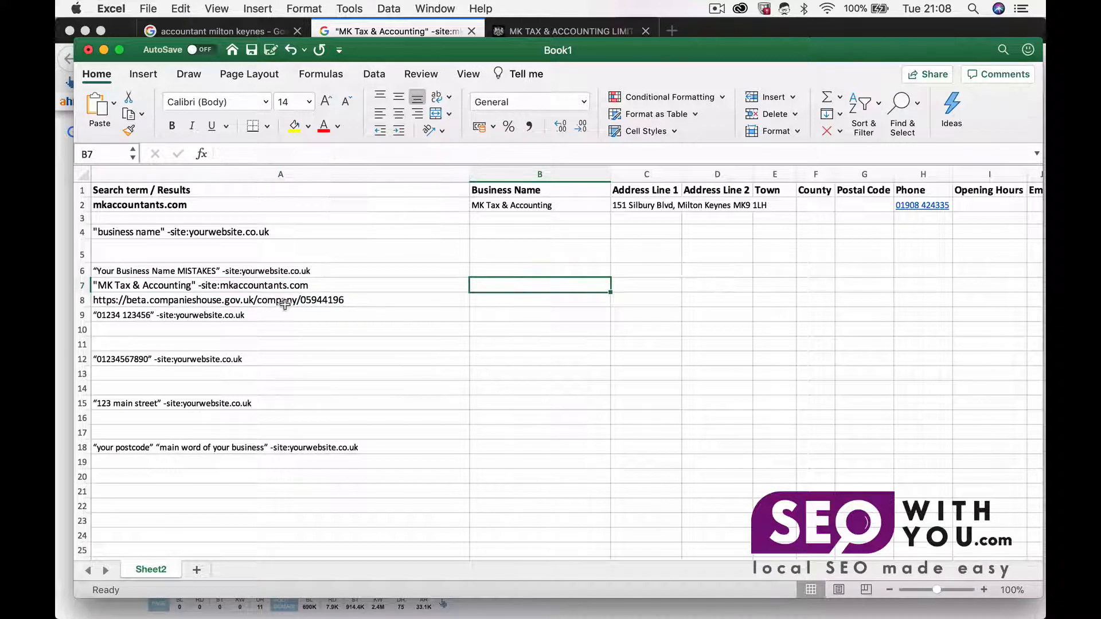
Step: Insert a blank row below the Companies House URL row
{"action": "left_click", "coordinate": [104, 300]}
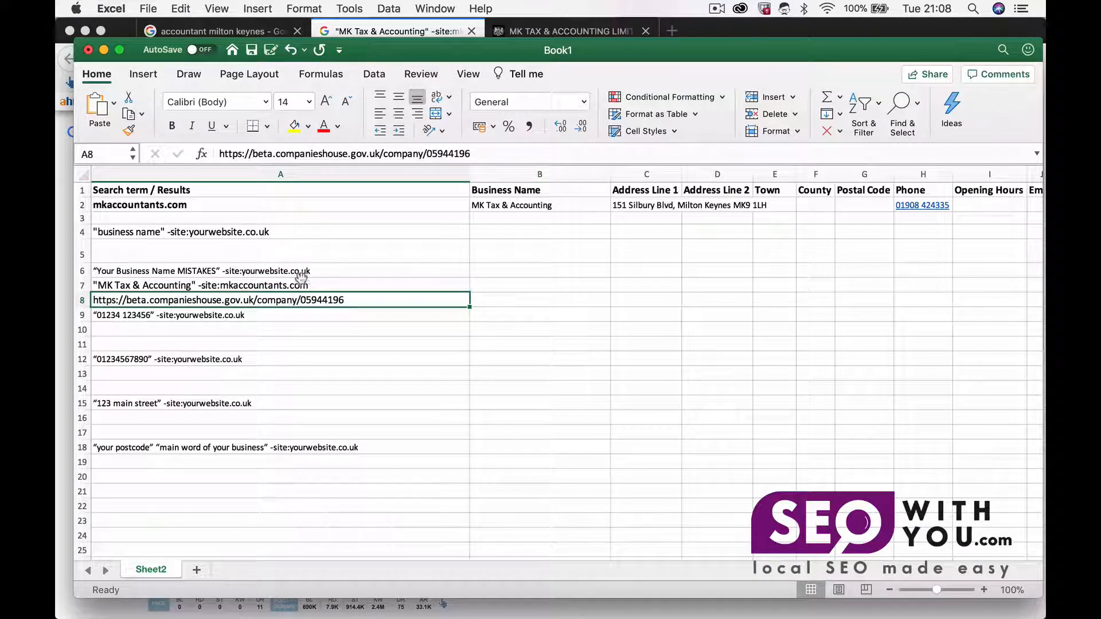
{"action": "left_click", "coordinate": [82, 315]}
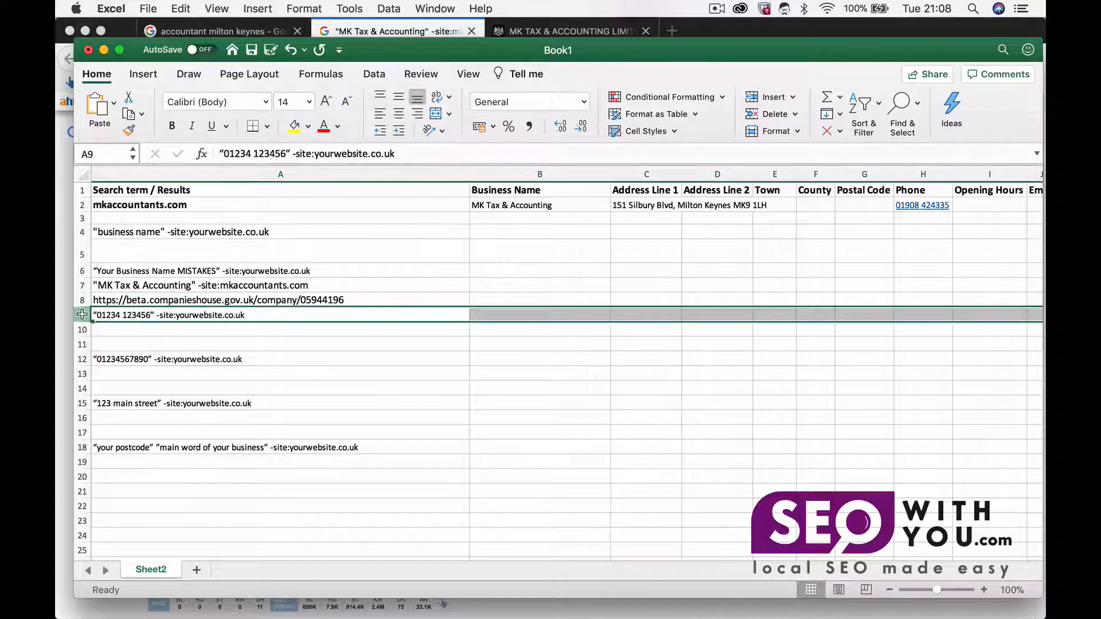
{"action": "right_click", "coordinate": [82, 315]}
{"action": "left_click", "coordinate": [129, 390]}
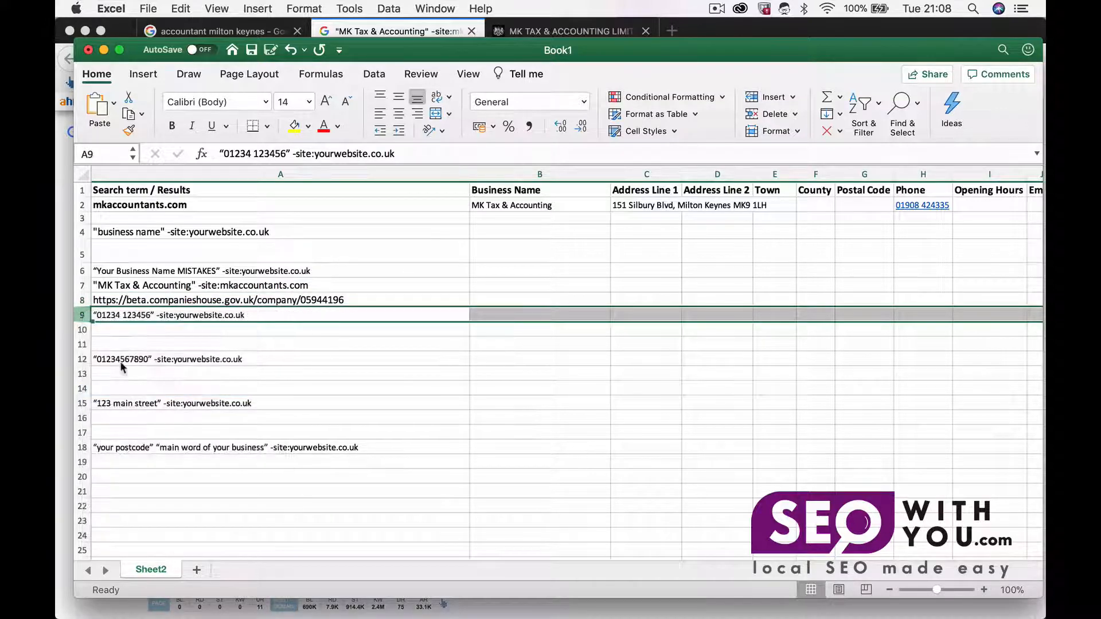
{"action": "right_click", "coordinate": [84, 315]}
{"action": "left_click", "coordinate": [108, 391]}
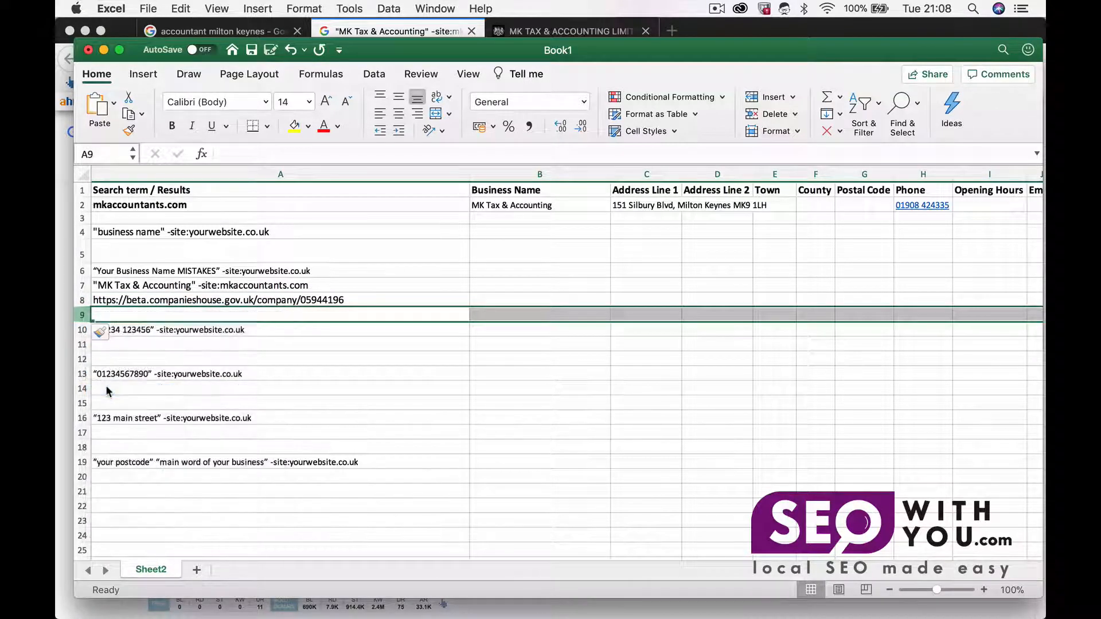
Step: Insert two blank rows above the "Your Business Name MISTAKES" template row
{"action": "left_click", "coordinate": [83, 285]}
{"action": "right_click", "coordinate": [82, 285]}
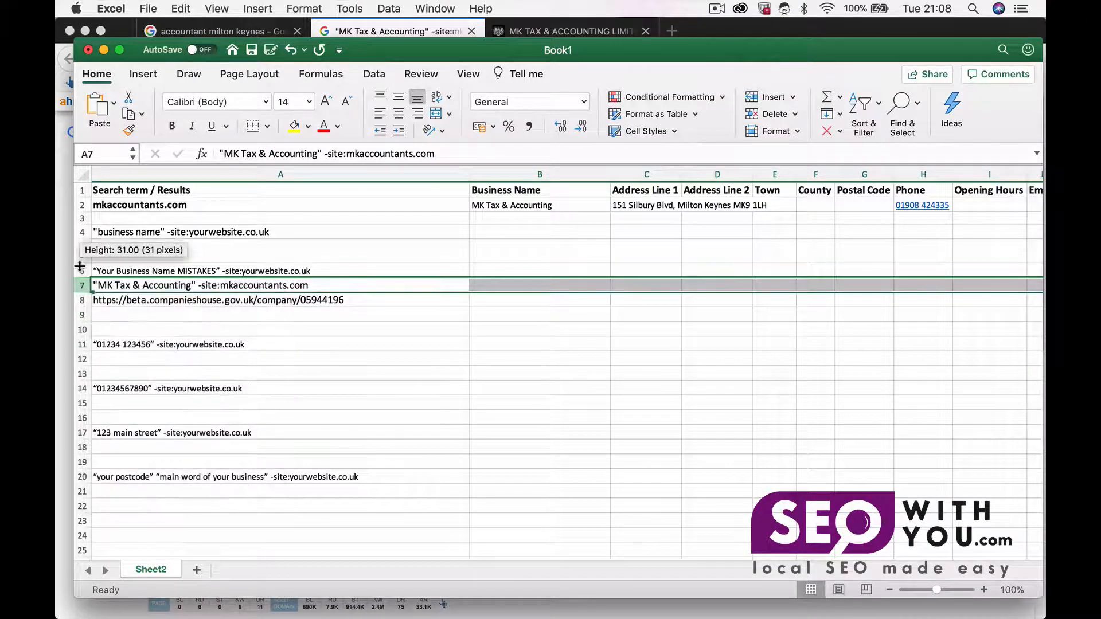
{"action": "left_click", "coordinate": [82, 269]}
{"action": "right_click", "coordinate": [82, 270]}
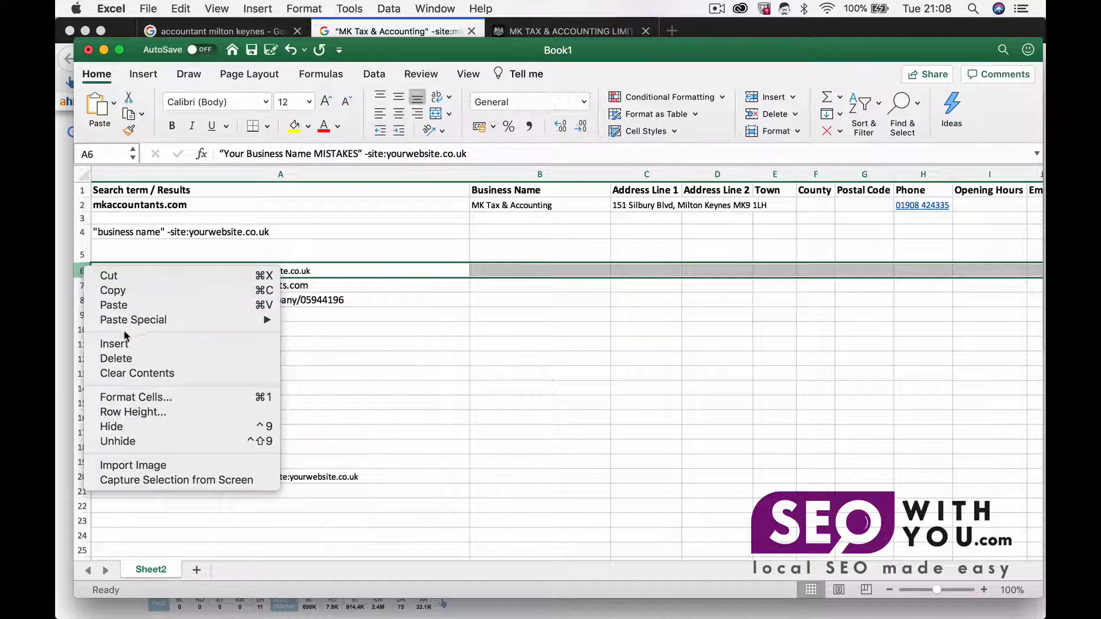
{"action": "left_click", "coordinate": [103, 342]}
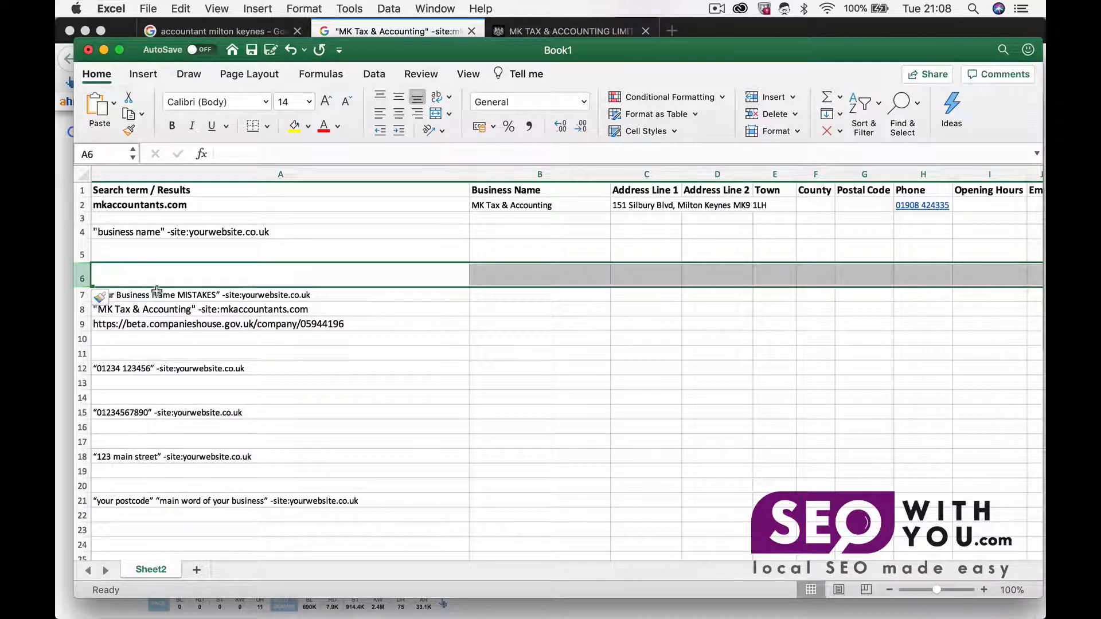
{"action": "left_click", "coordinate": [82, 295]}
{"action": "right_click", "coordinate": [82, 294]}
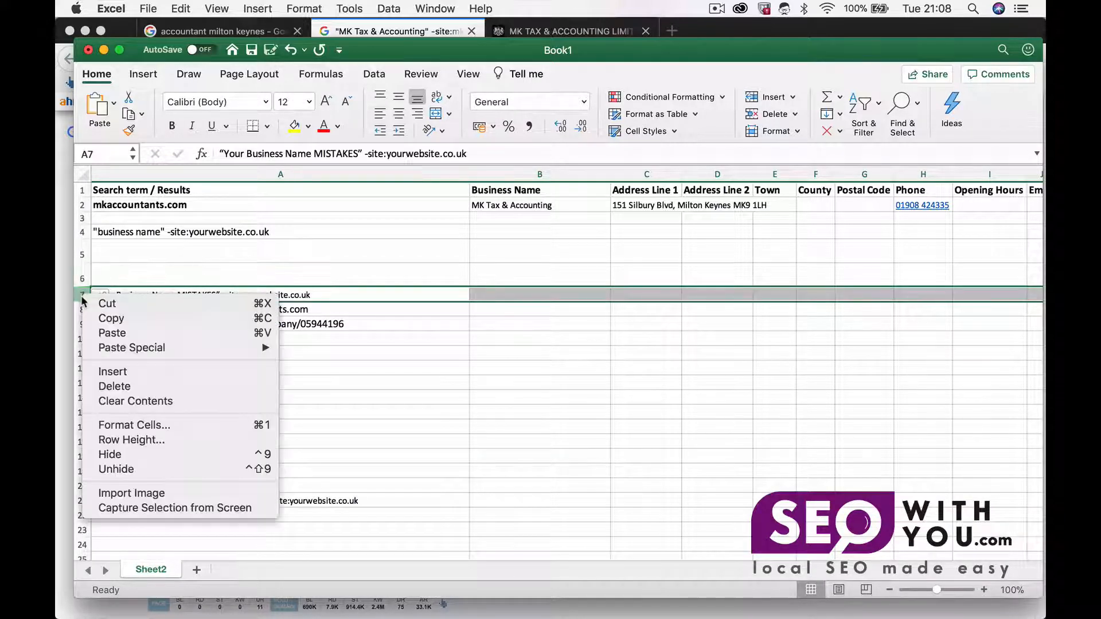
{"action": "left_click", "coordinate": [122, 373]}
{"action": "left_click", "coordinate": [175, 276]}
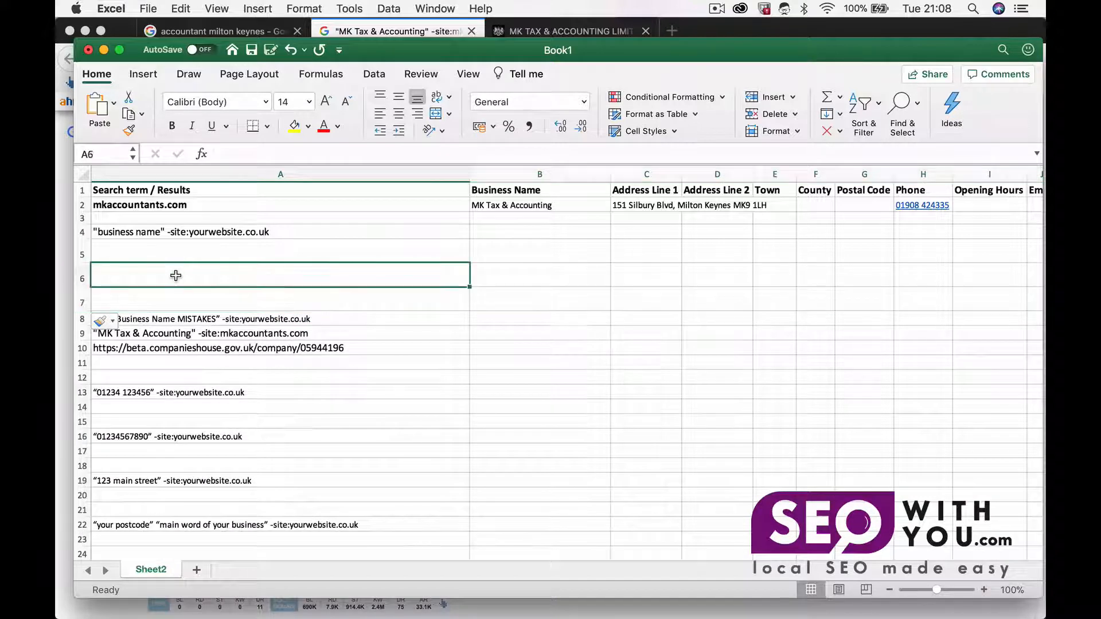
{"action": "left_click", "coordinate": [328, 342]}
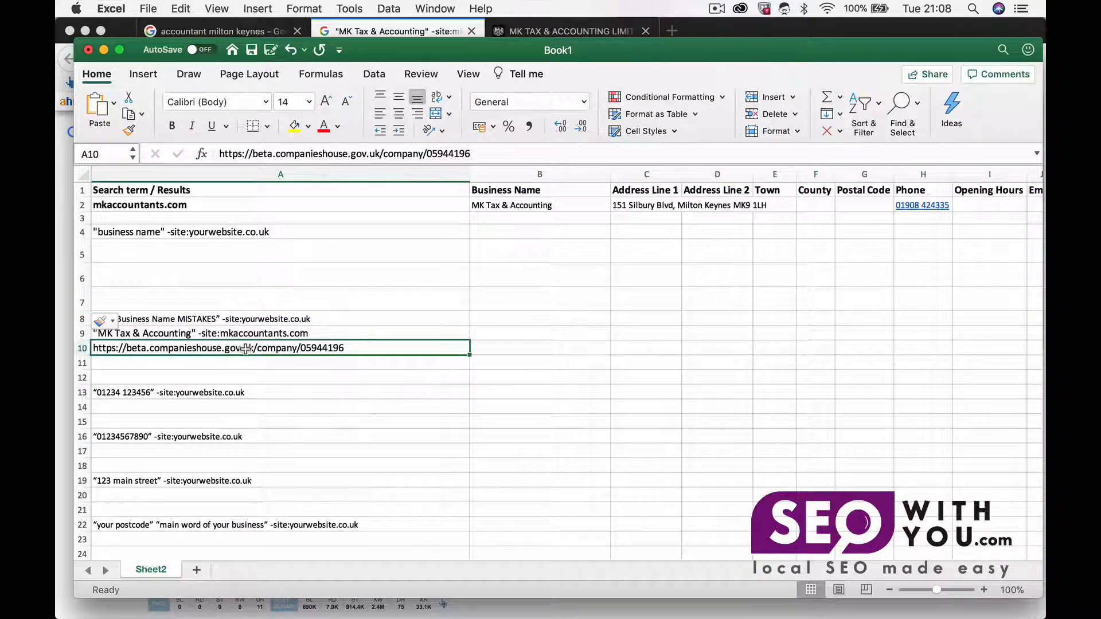
{"action": "left_click", "coordinate": [199, 334]}
{"action": "left_click", "coordinate": [224, 349]}
{"action": "left_click", "coordinate": [495, 343]}
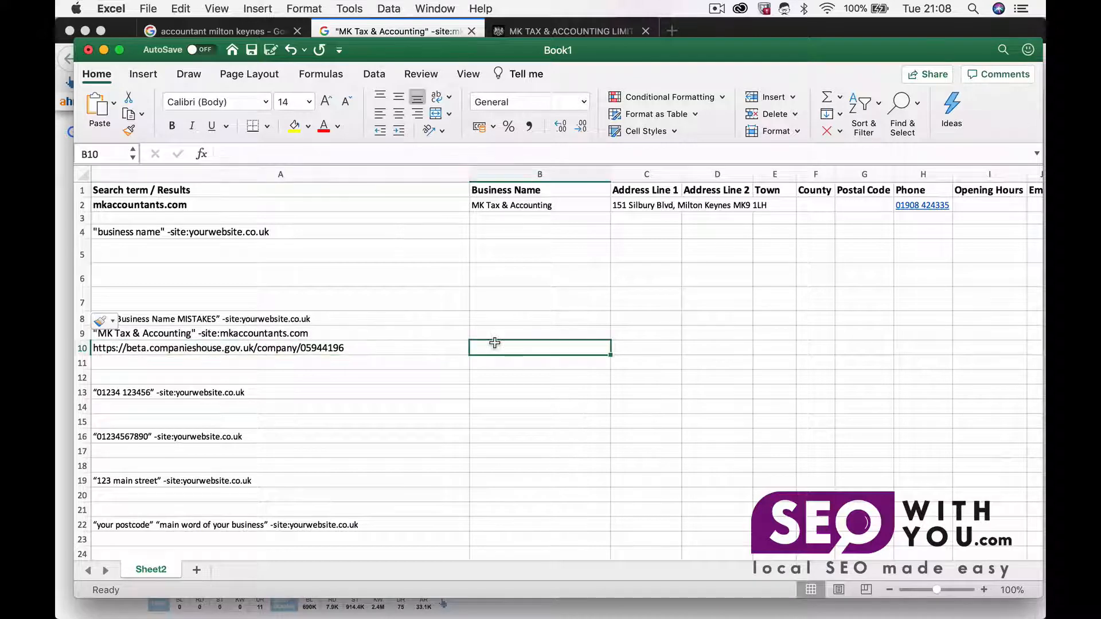
Step: Copy the business name from B2 into B10 beside the Companies House URL
{"action": "left_click", "coordinate": [519, 207]}
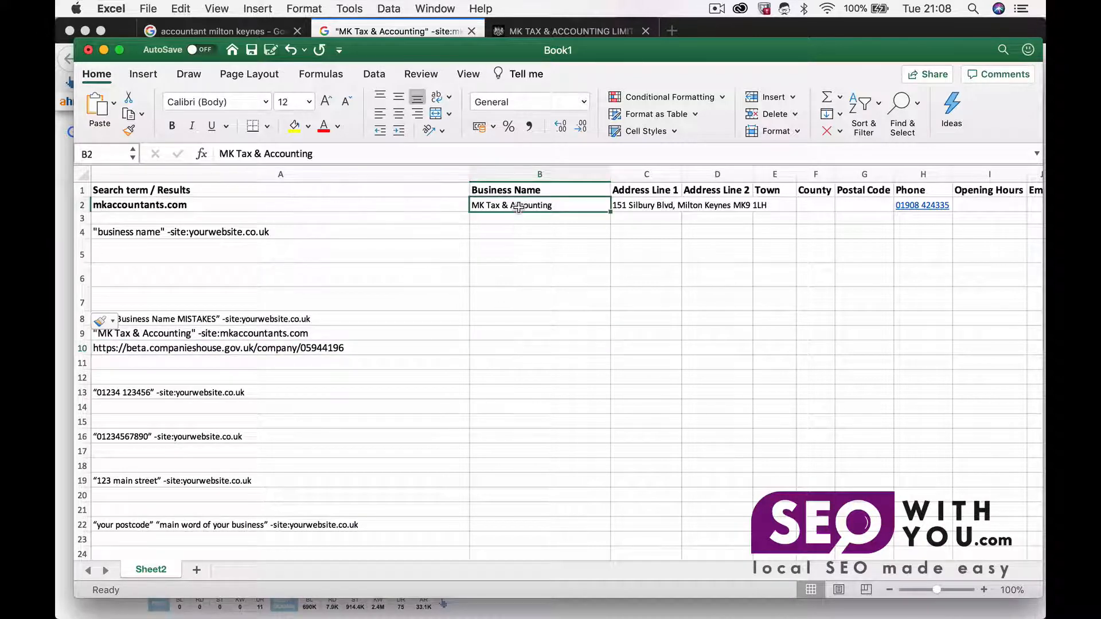
{"action": "key", "text": "super+c"}
{"action": "left_click", "coordinate": [375, 346]}
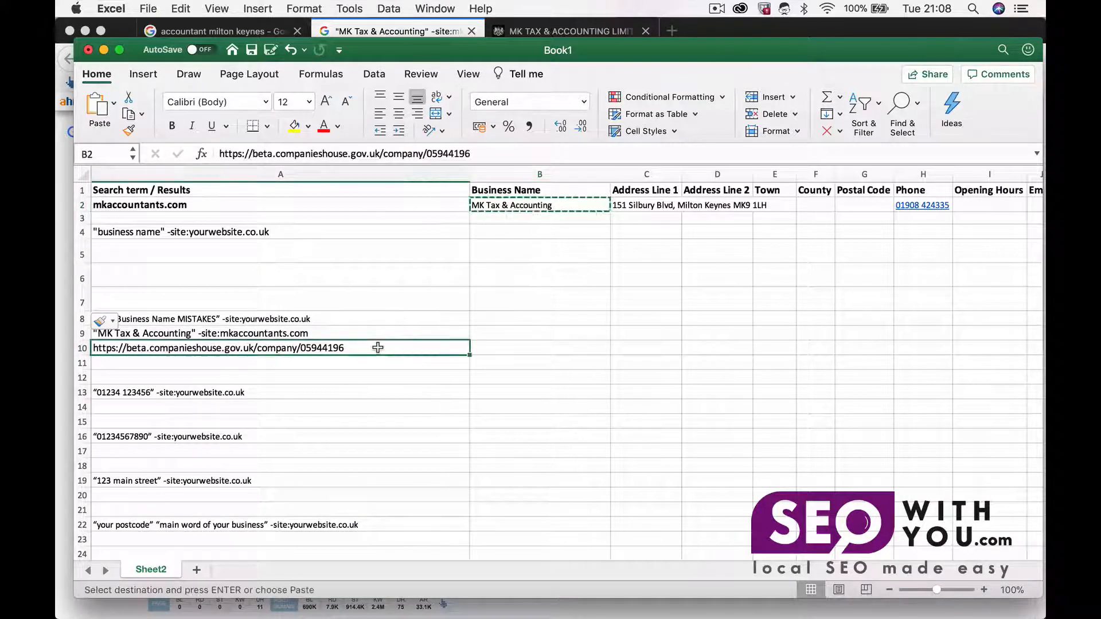
{"action": "left_click", "coordinate": [491, 346]}
{"action": "key", "text": "super+v"}
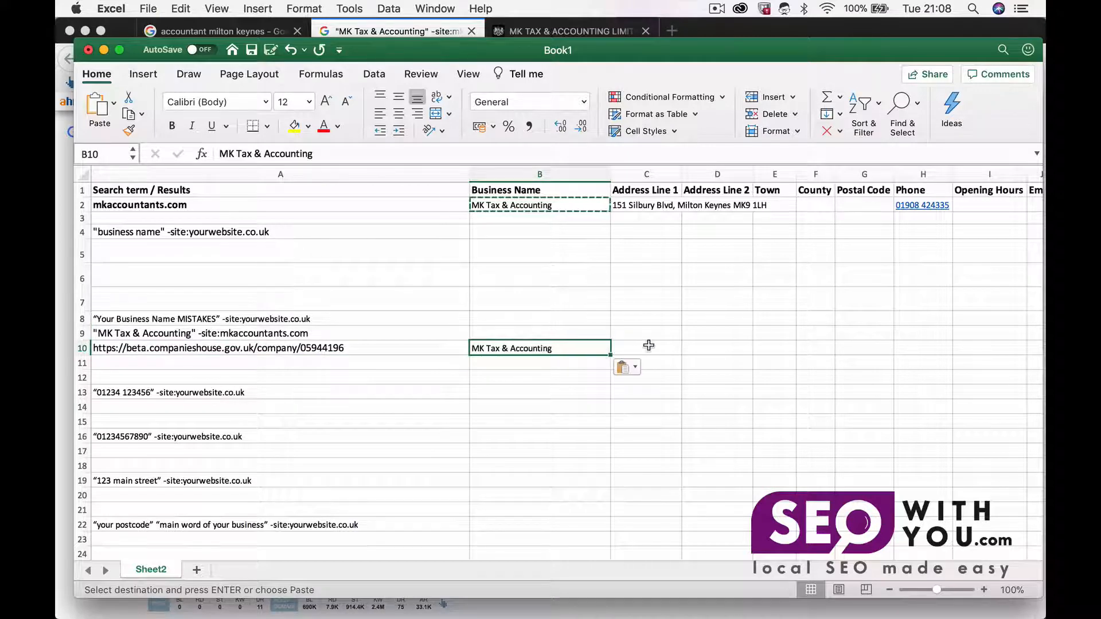
Step: Copy the registered office address from the Companies House page into C10
{"action": "left_click", "coordinate": [184, 601]}
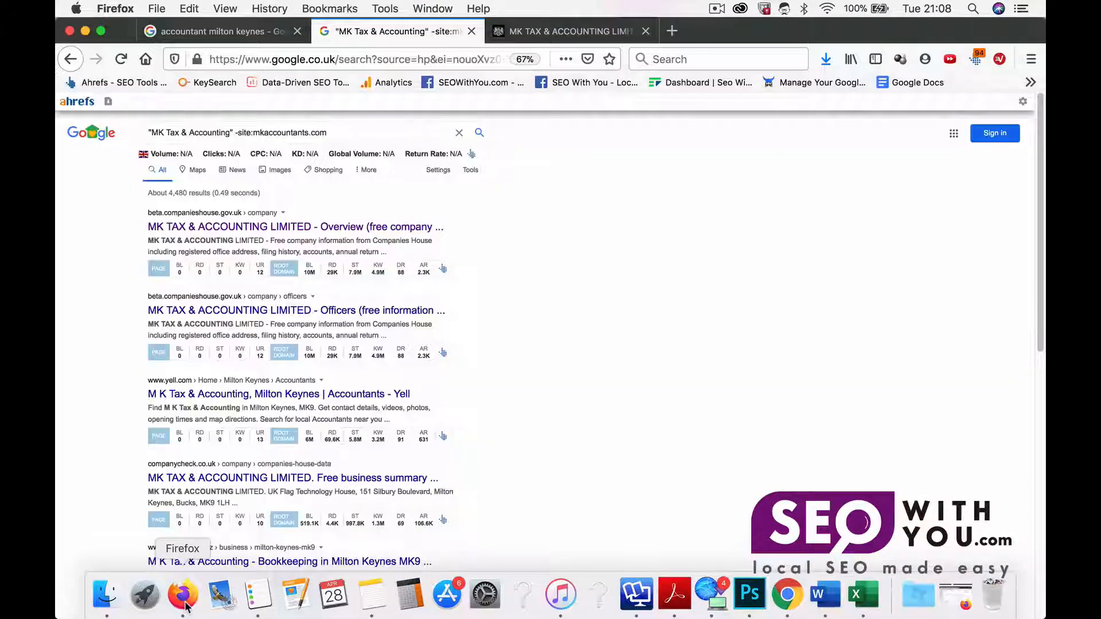
{"action": "left_click", "coordinate": [574, 30]}
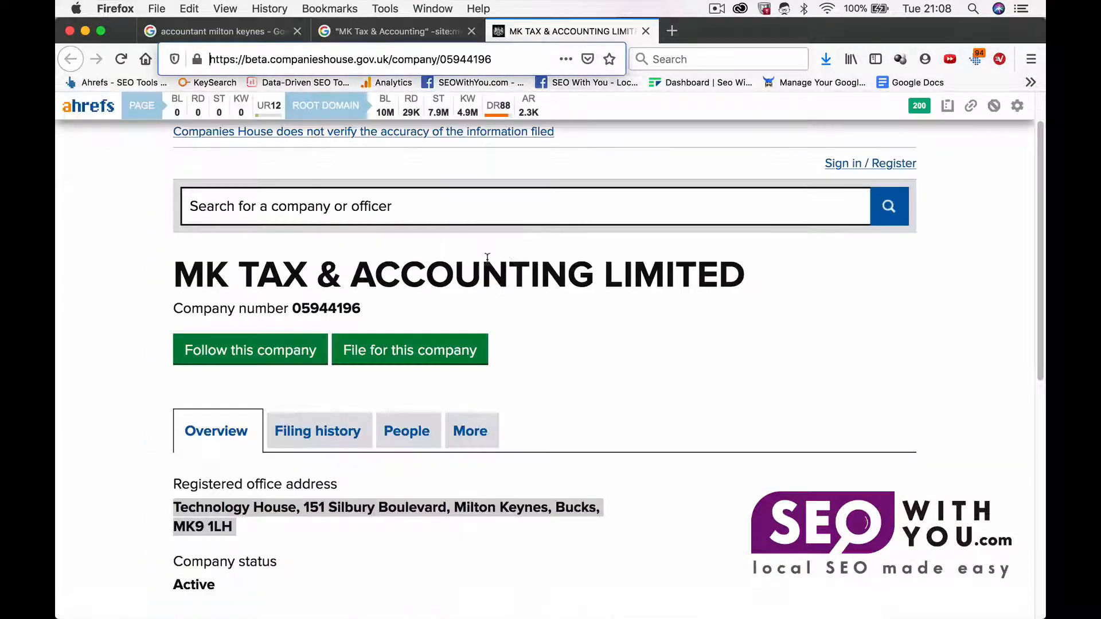
{"action": "left_click_drag", "start_coordinate": [255, 533], "coordinate": [176, 511]}
{"action": "key", "text": "super+c"}
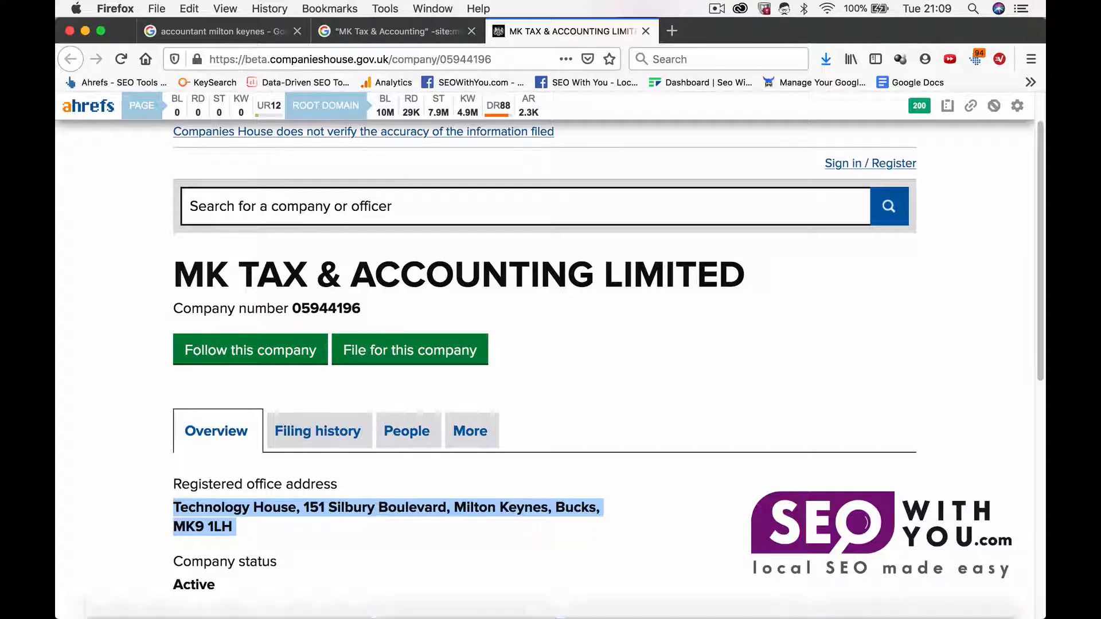
{"action": "mouse_move", "coordinate": [409, 602]}
{"action": "left_click", "coordinate": [870, 601]}
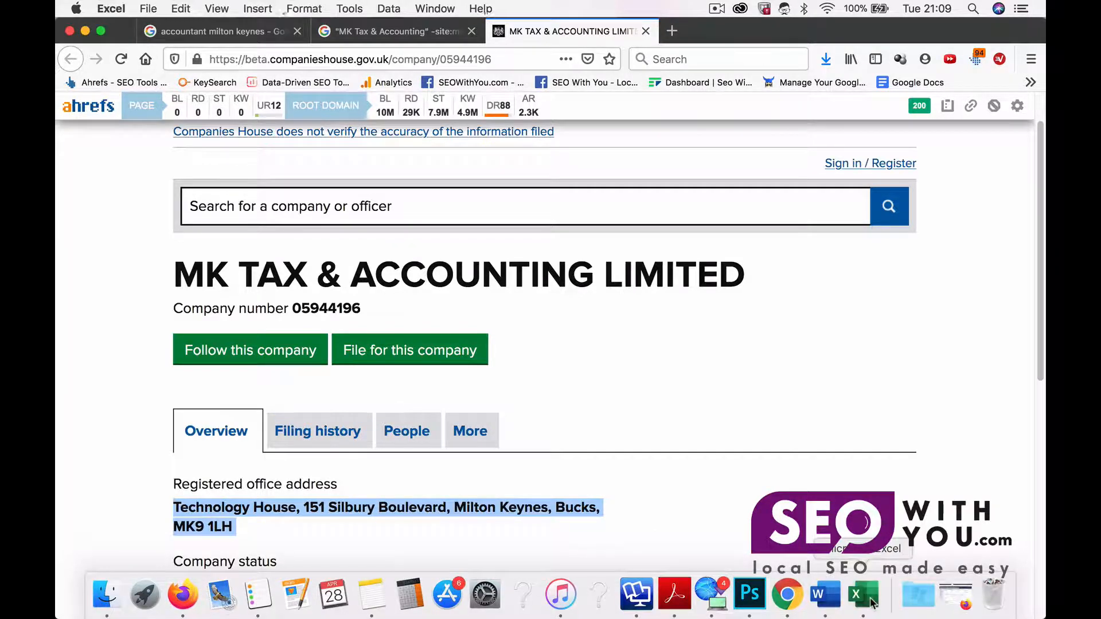
{"action": "key", "text": "super+v"}
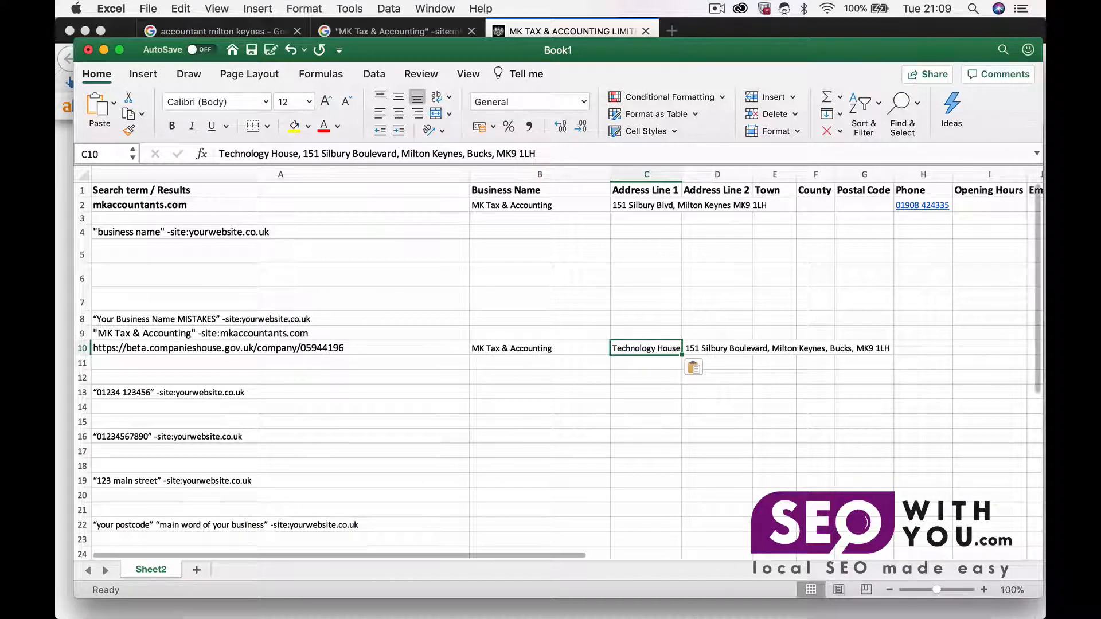
Step: Open the Yell listing for M K Tax & Accounting from the search results and close the Companies House tab
{"action": "mouse_move", "coordinate": [711, 617]}
{"action": "left_click", "coordinate": [188, 601]}
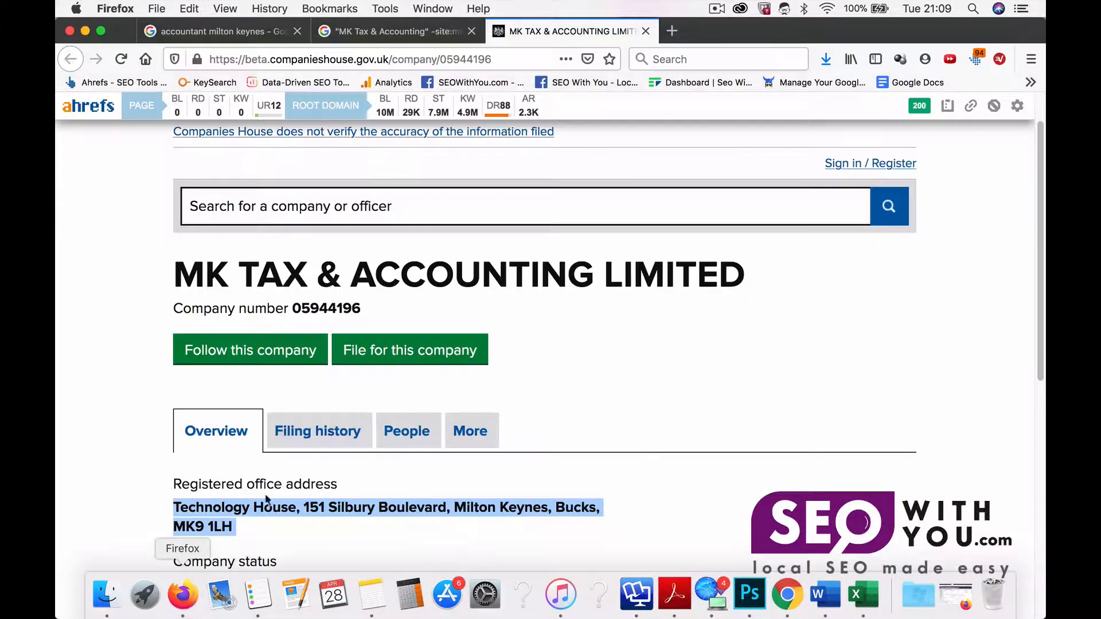
{"action": "scroll", "coordinate": [341, 447], "scroll_direction": "down", "scroll_amount": 8}
{"action": "scroll", "coordinate": [340, 448], "scroll_direction": "up", "scroll_amount": 10}
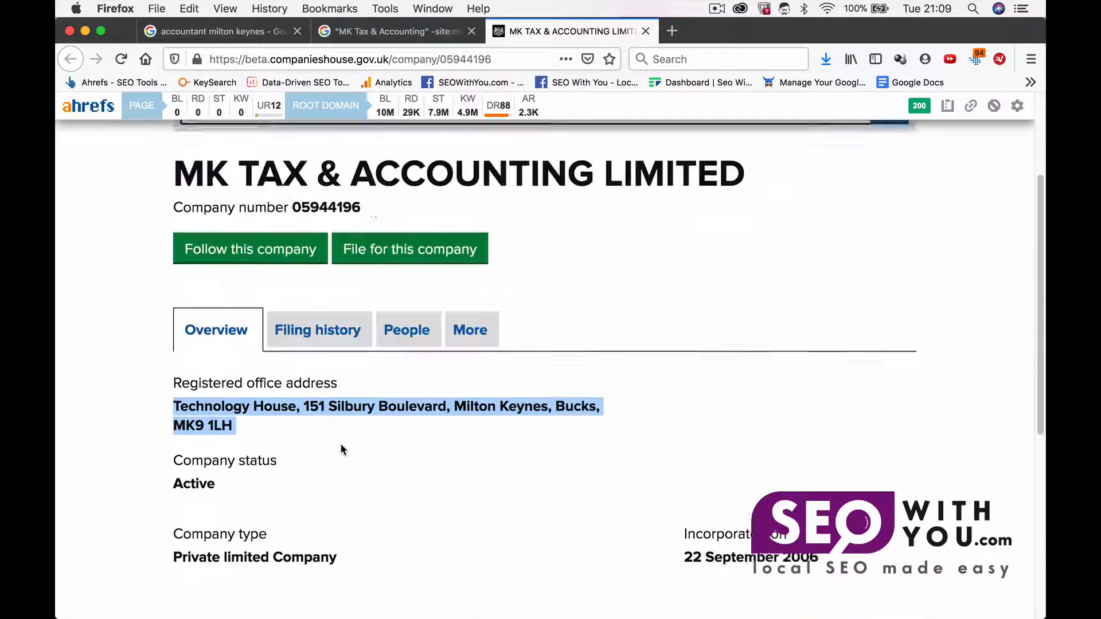
{"action": "left_click", "coordinate": [401, 31]}
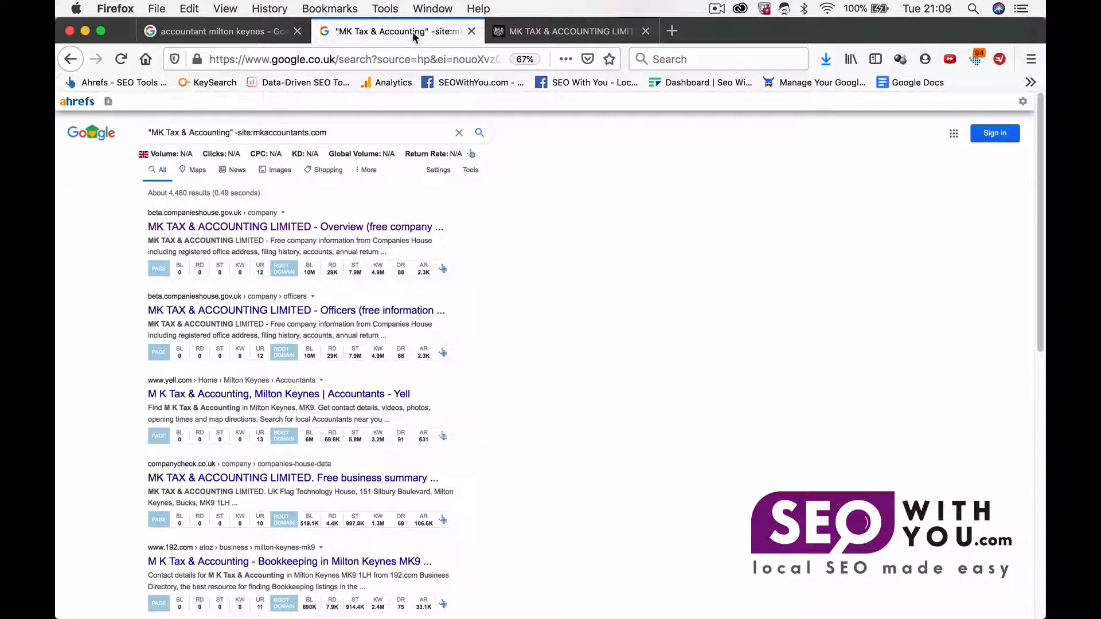
{"action": "scroll", "coordinate": [313, 351], "scroll_direction": "down", "scroll_amount": 1}
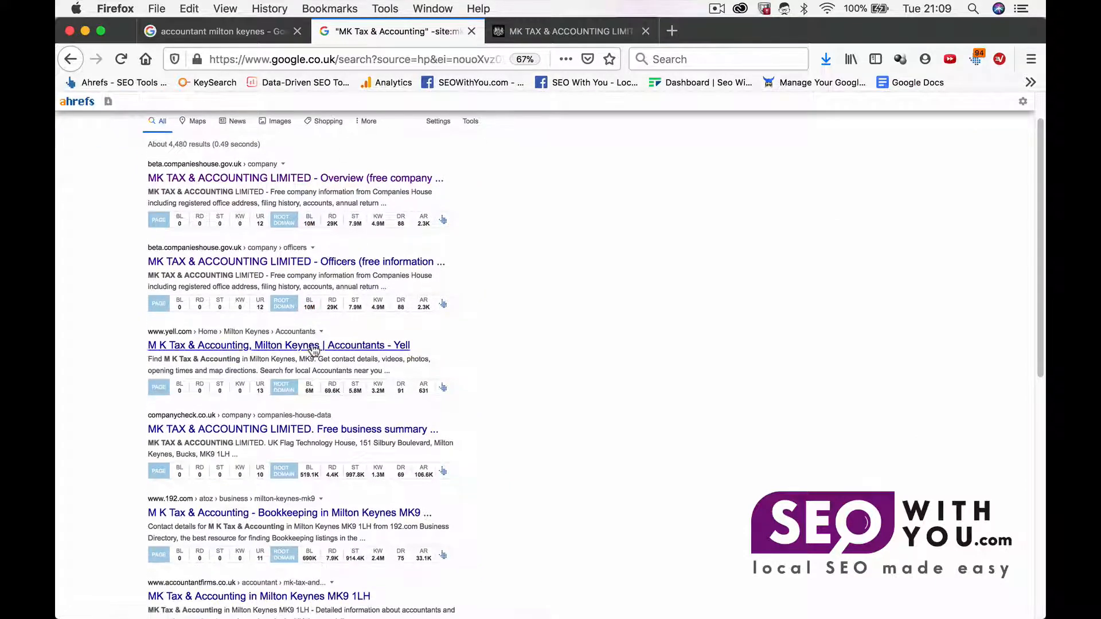
{"action": "left_click", "coordinate": [280, 347], "text": "super"}
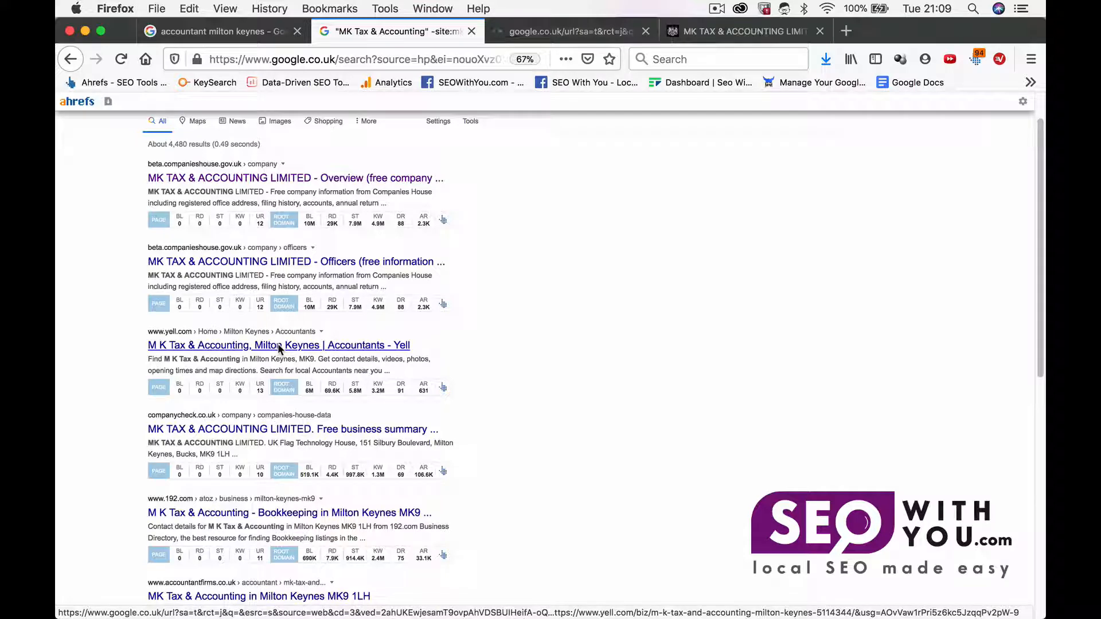
{"action": "left_click", "coordinate": [822, 31]}
{"action": "left_click", "coordinate": [552, 33]}
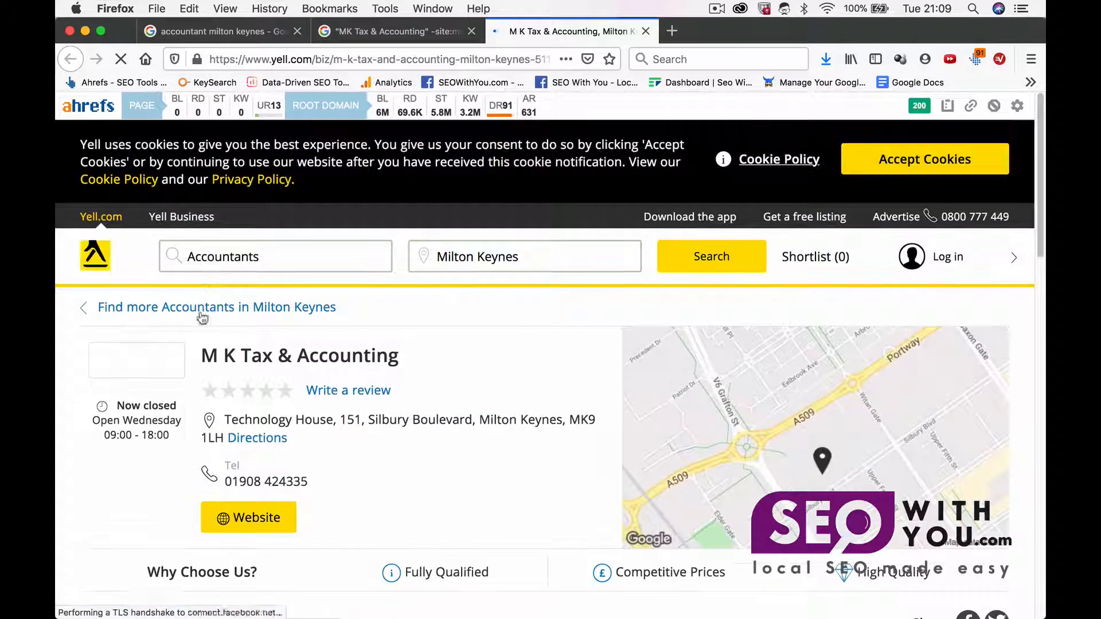
Step: Copy the Yell listing's business name "M K Tax & Accounting" into B11
{"action": "left_click_drag", "start_coordinate": [202, 356], "coordinate": [395, 351]}
{"action": "key", "text": "super+c"}
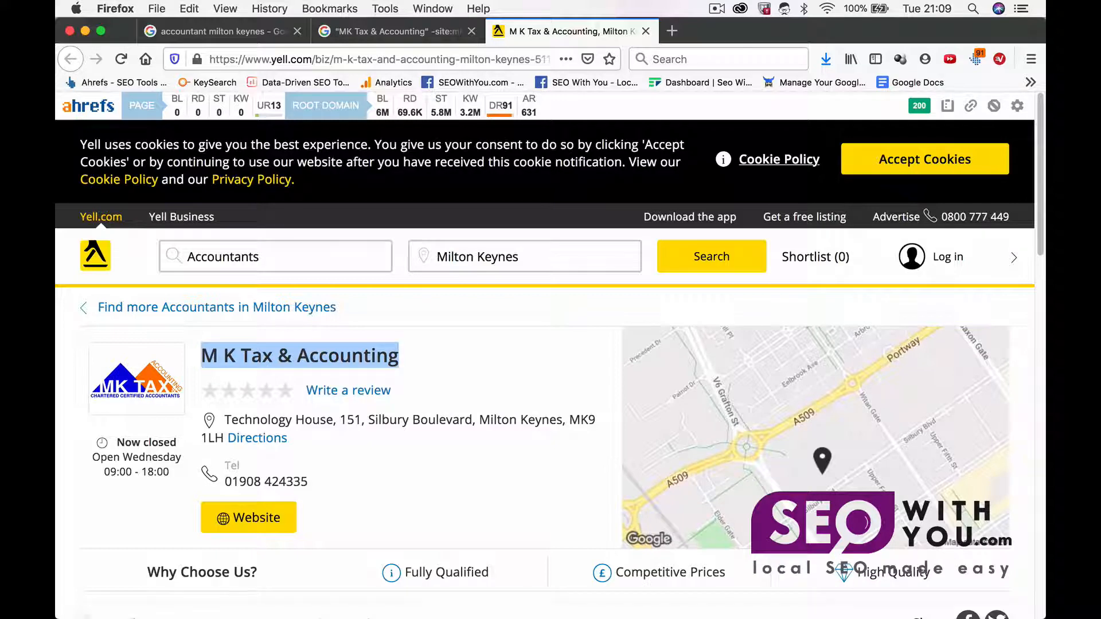
{"action": "mouse_move", "coordinate": [675, 613]}
{"action": "left_click", "coordinate": [878, 601]}
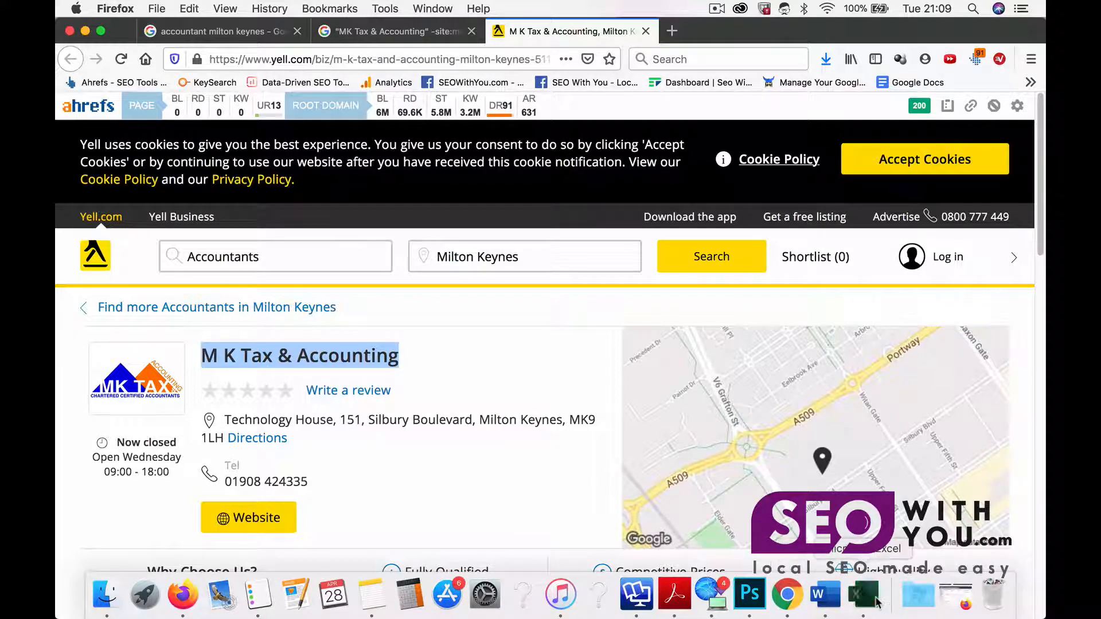
{"action": "left_click", "coordinate": [534, 360]}
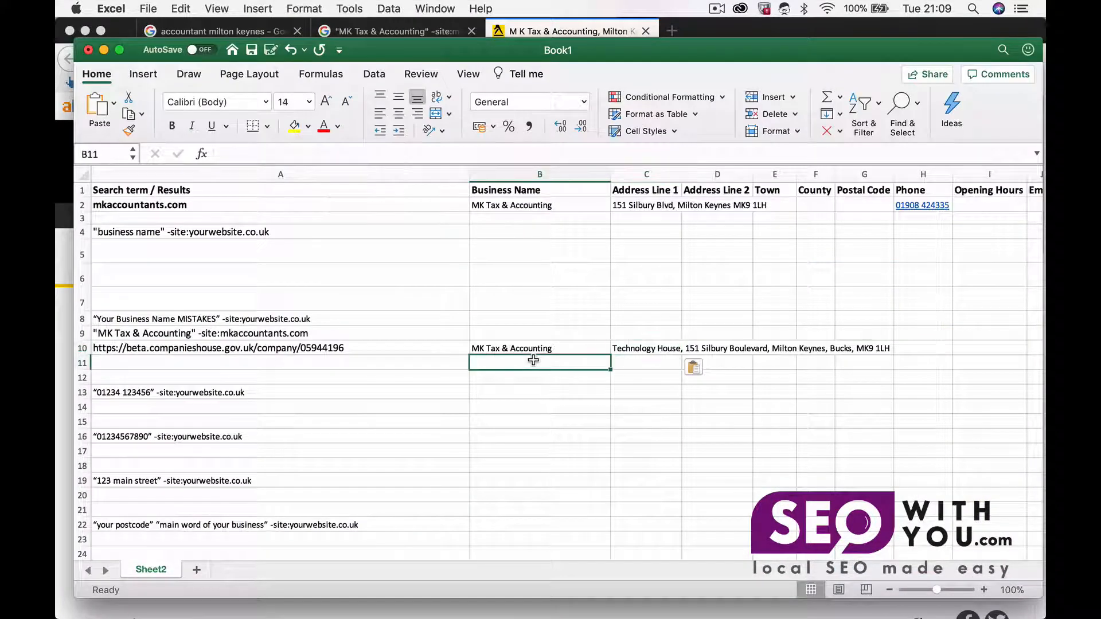
{"action": "key", "text": "super+v"}
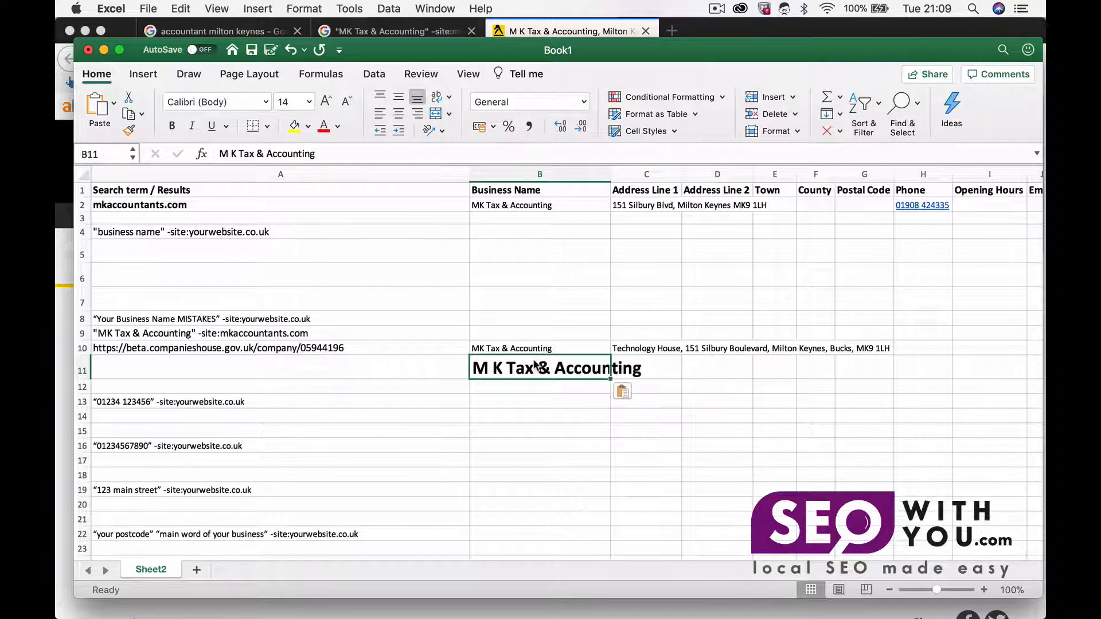
Step: Copy the address from C10 into C11 for the Yell row
{"action": "left_click", "coordinate": [675, 352]}
{"action": "key", "text": "super+c"}
{"action": "left_click", "coordinate": [671, 366]}
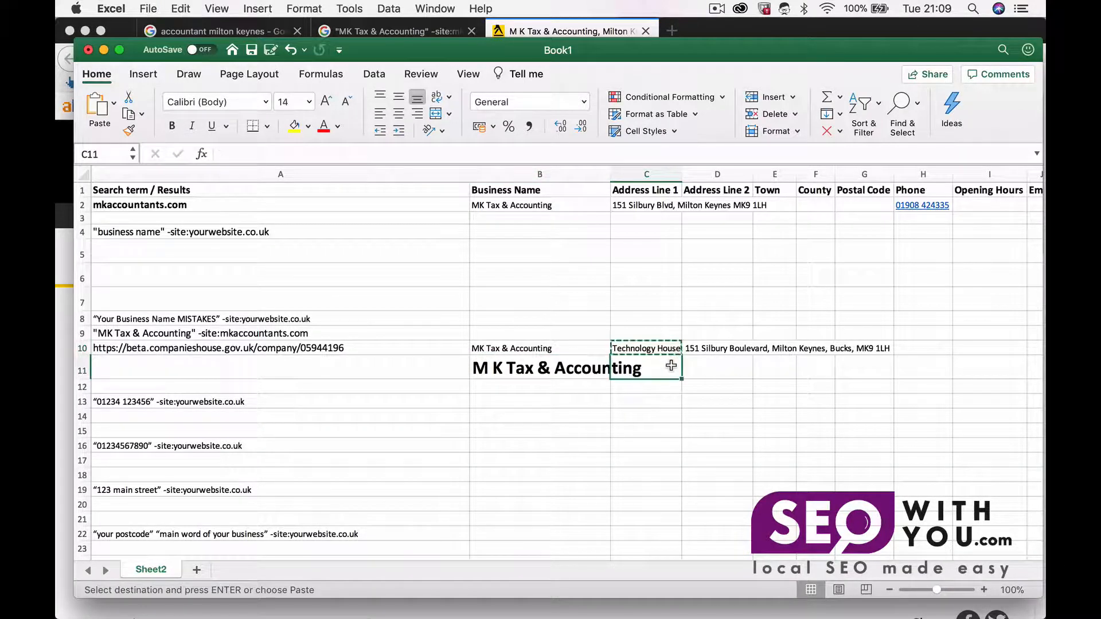
{"action": "key", "text": "super+v"}
{"action": "mouse_move", "coordinate": [637, 596]}
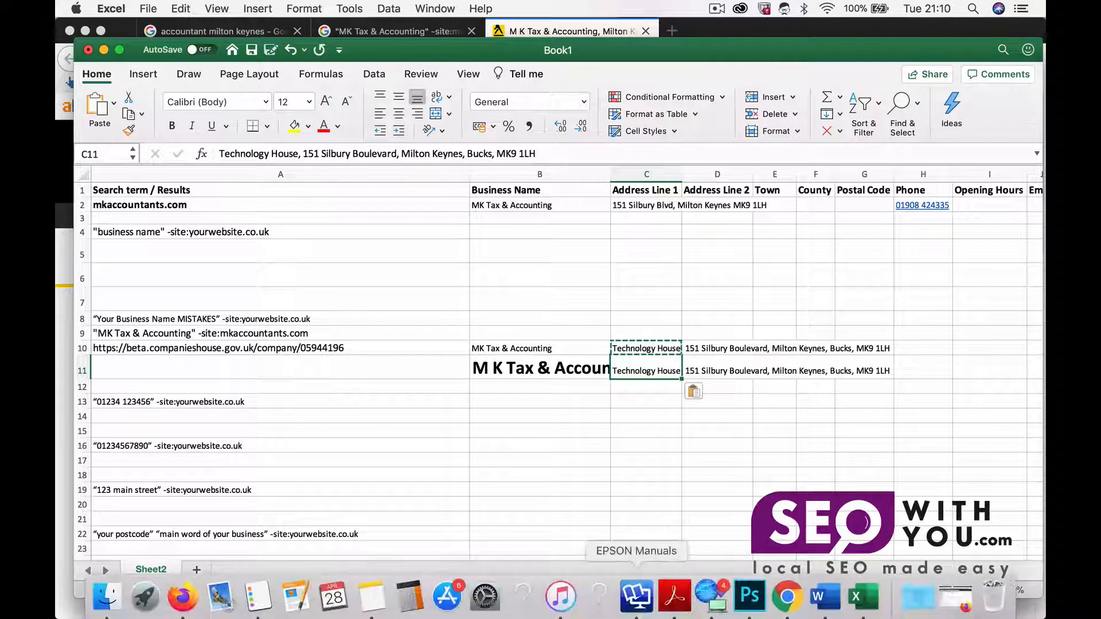
Step: Copy the Yell listing's page URL into A11
{"action": "left_click", "coordinate": [785, 597]}
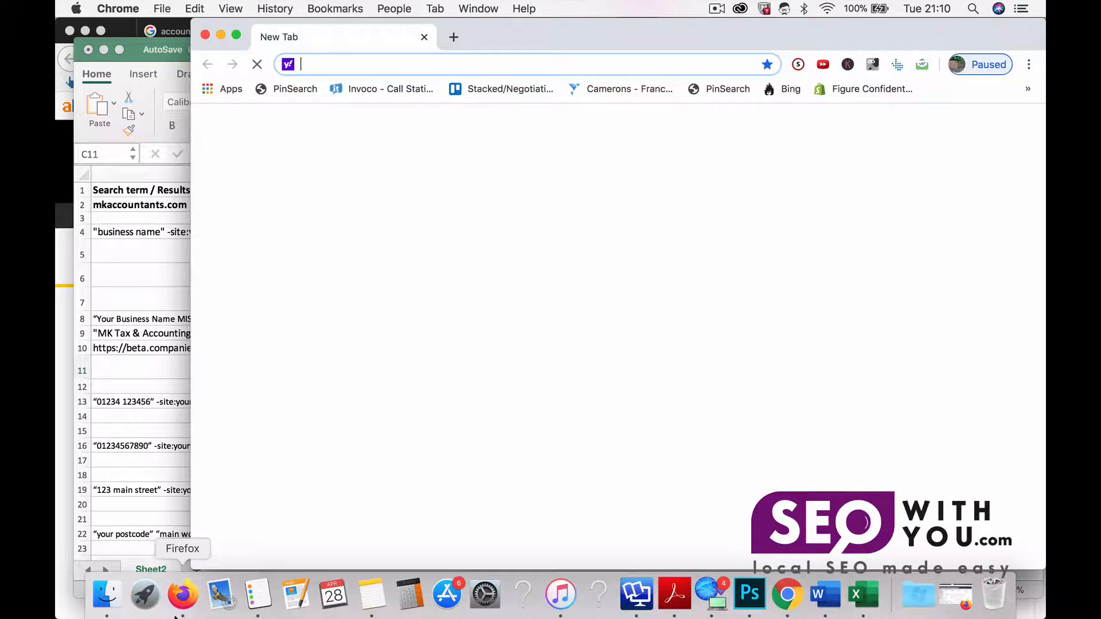
{"action": "left_click", "coordinate": [195, 612]}
{"action": "scroll", "coordinate": [321, 409], "scroll_direction": "down", "scroll_amount": 1}
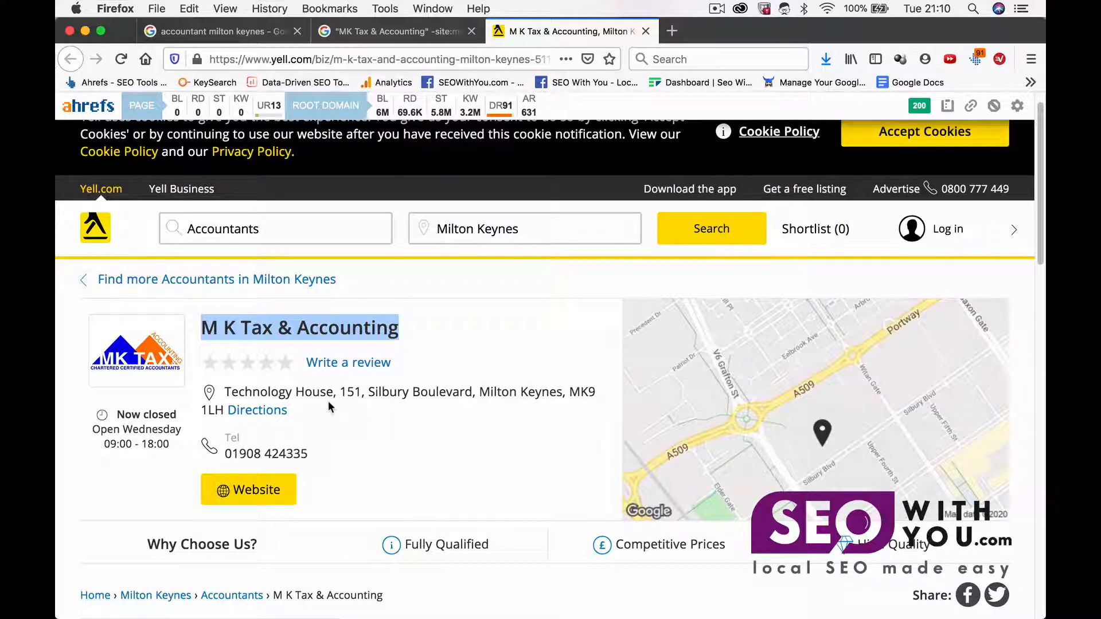
{"action": "left_click", "coordinate": [402, 60]}
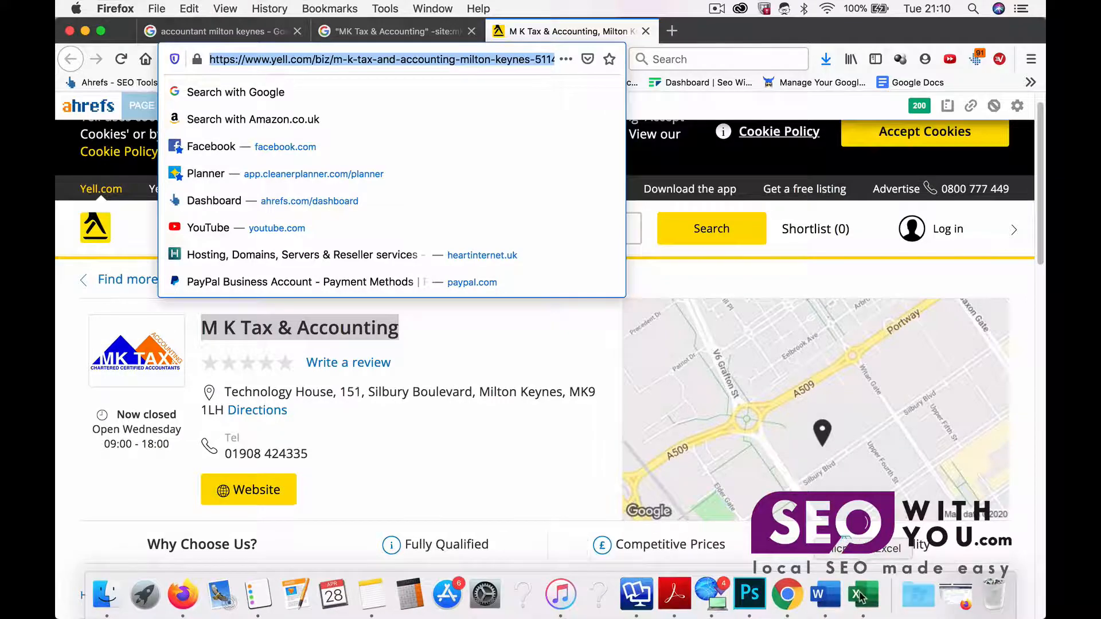
{"action": "left_click", "coordinate": [862, 596]}
{"action": "left_click", "coordinate": [321, 365]}
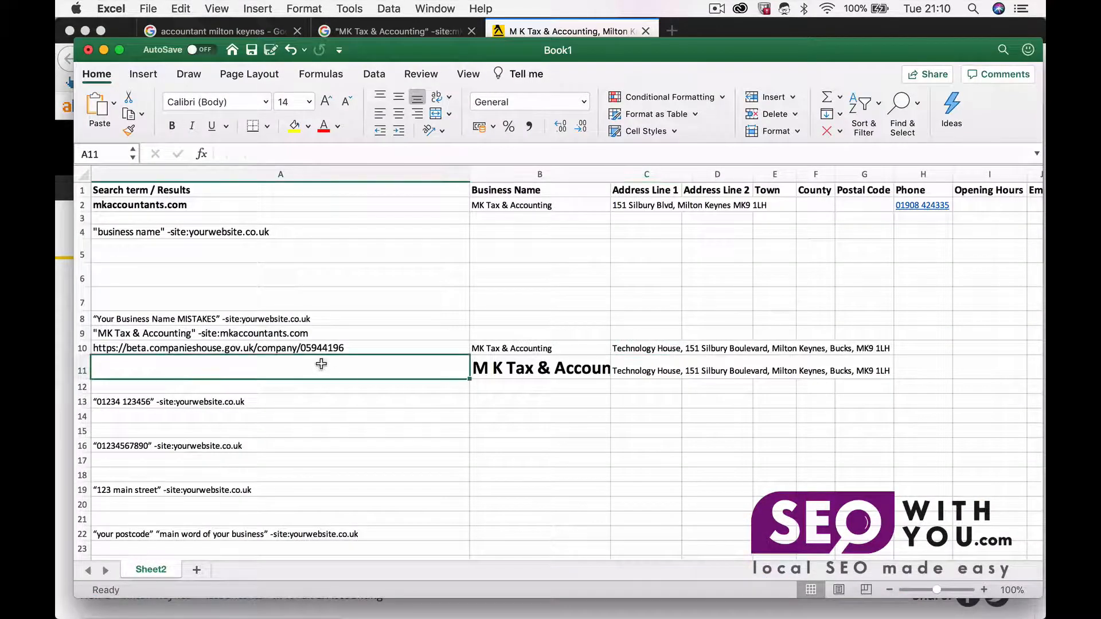
{"action": "key", "text": "super+v"}
{"action": "left_click", "coordinate": [85, 401]}
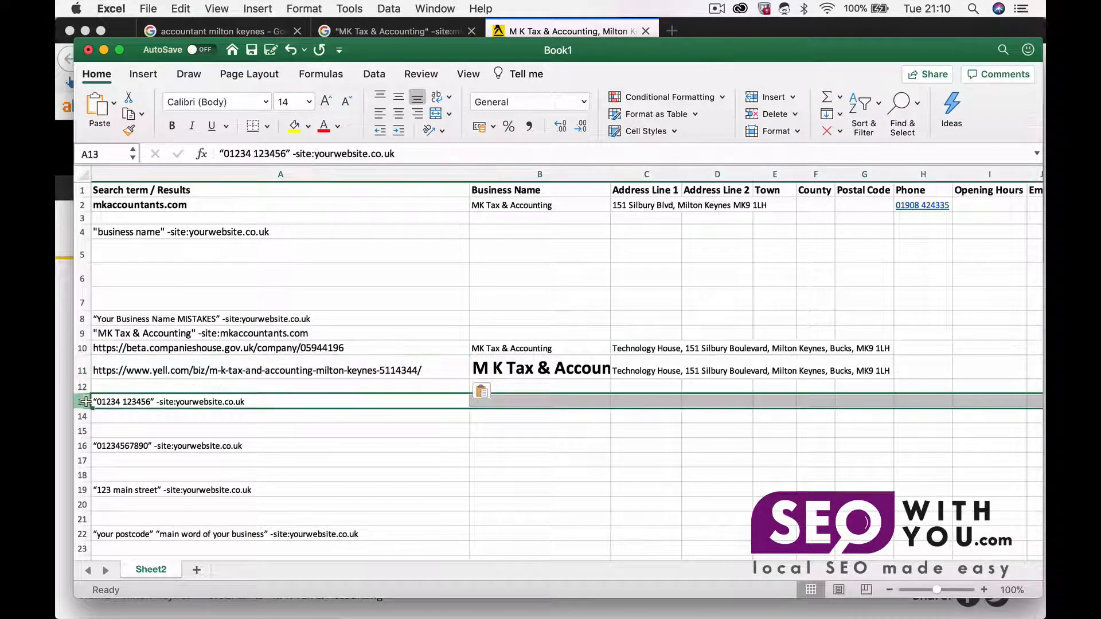
{"action": "right_click", "coordinate": [85, 402]}
{"action": "left_click", "coordinate": [113, 459]}
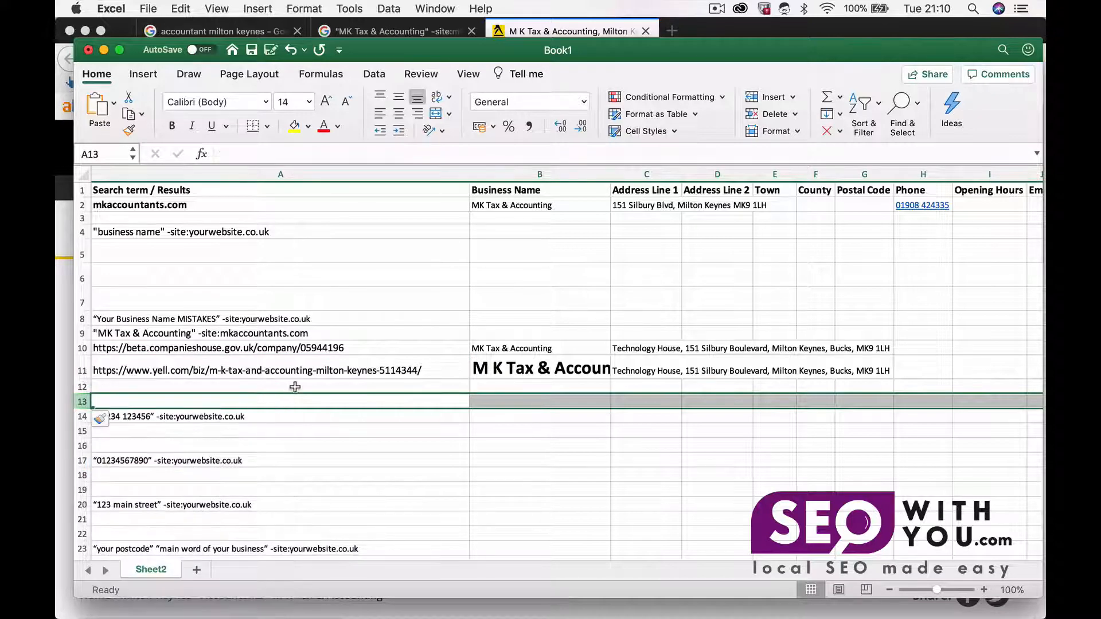
{"action": "left_click", "coordinate": [295, 387]}
Step: Open the Company Check result from the search results and accept its cookie notice
{"action": "left_click", "coordinate": [377, 34]}
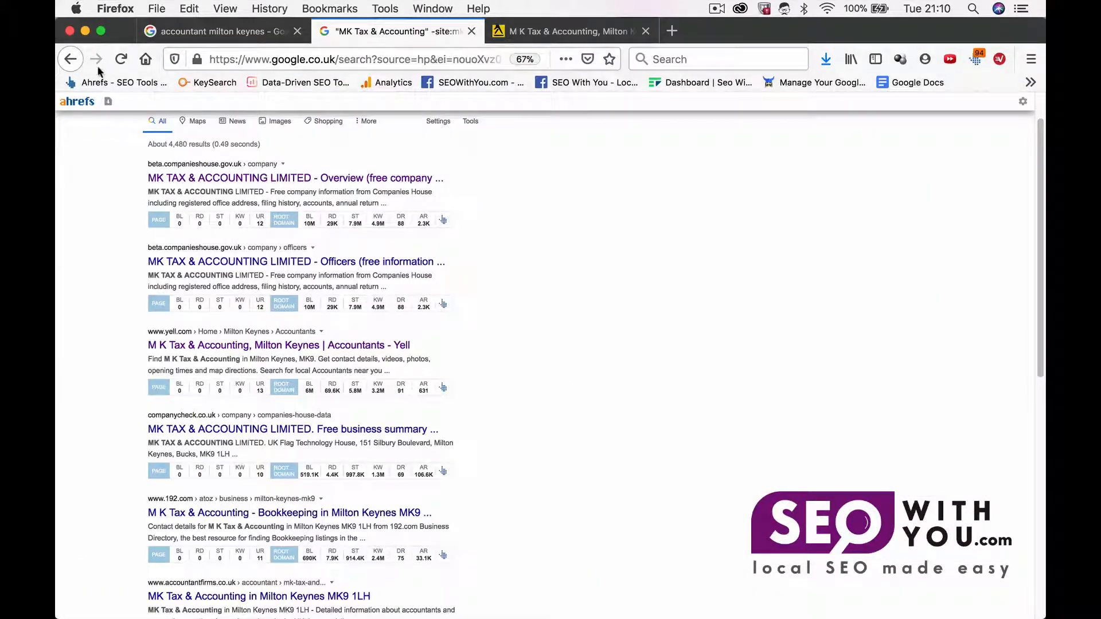
{"action": "scroll", "coordinate": [130, 390], "scroll_direction": "down", "scroll_amount": 2}
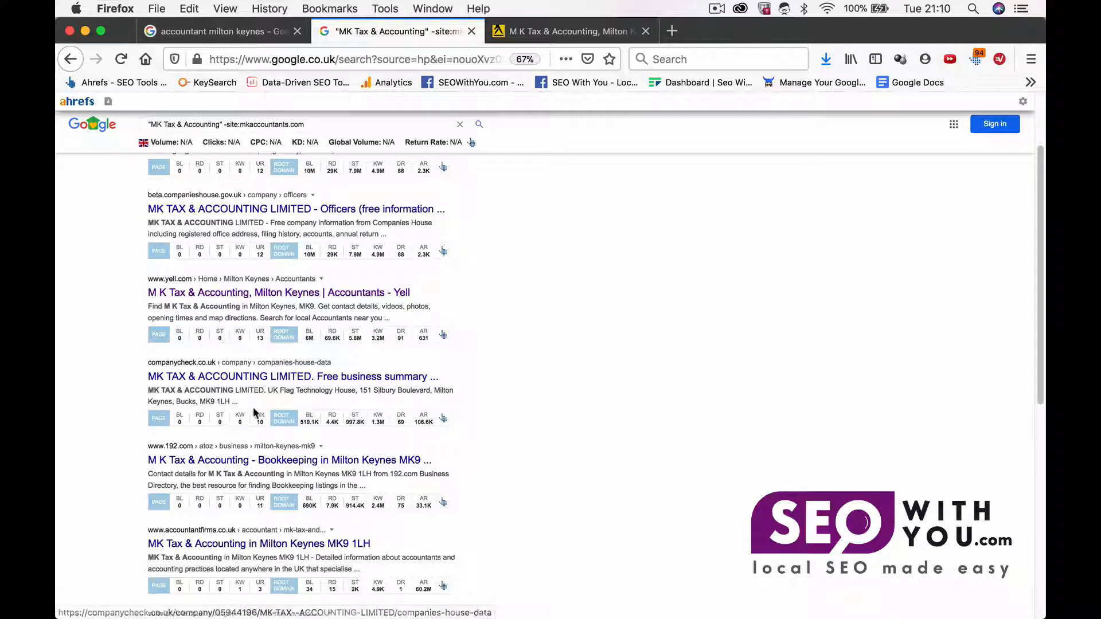
{"action": "left_click", "coordinate": [278, 380], "text": "super"}
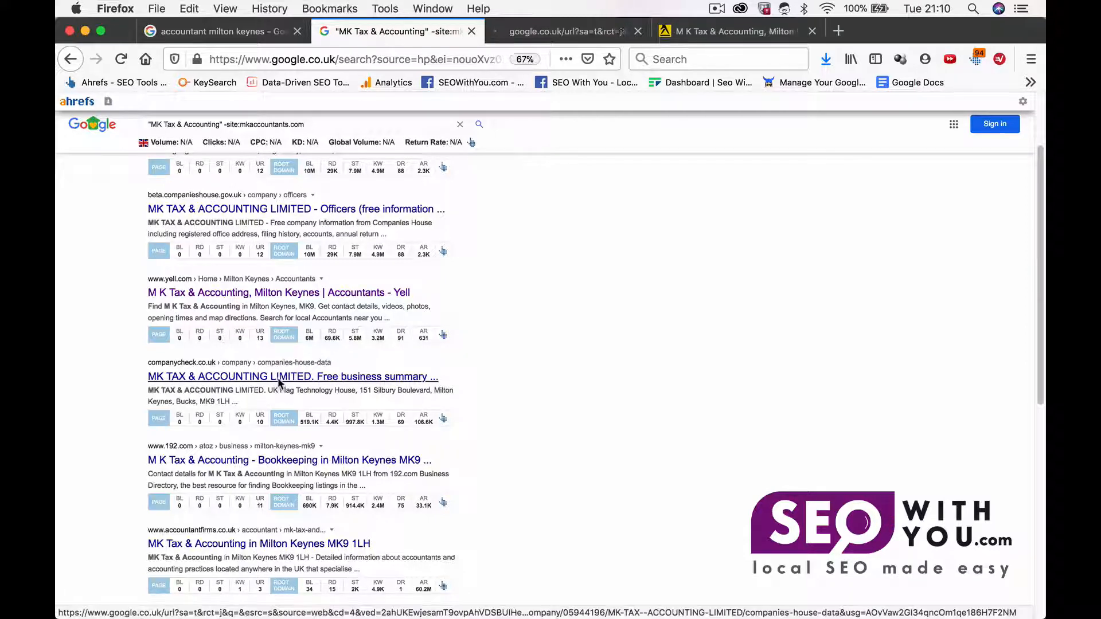
{"action": "left_click", "coordinate": [591, 27]}
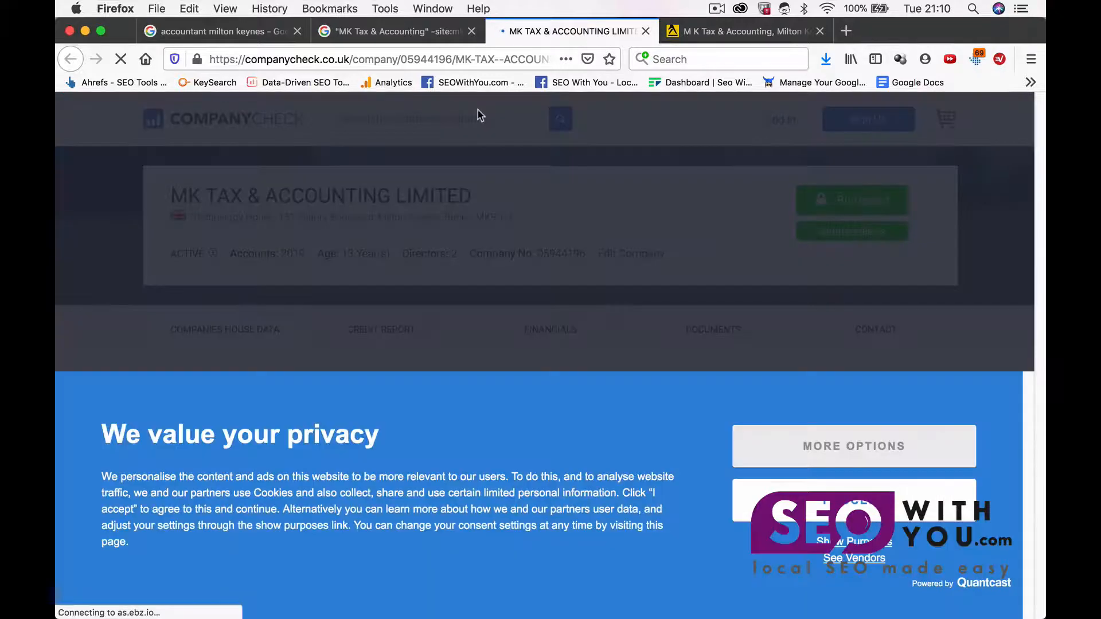
{"action": "left_click", "coordinate": [854, 500]}
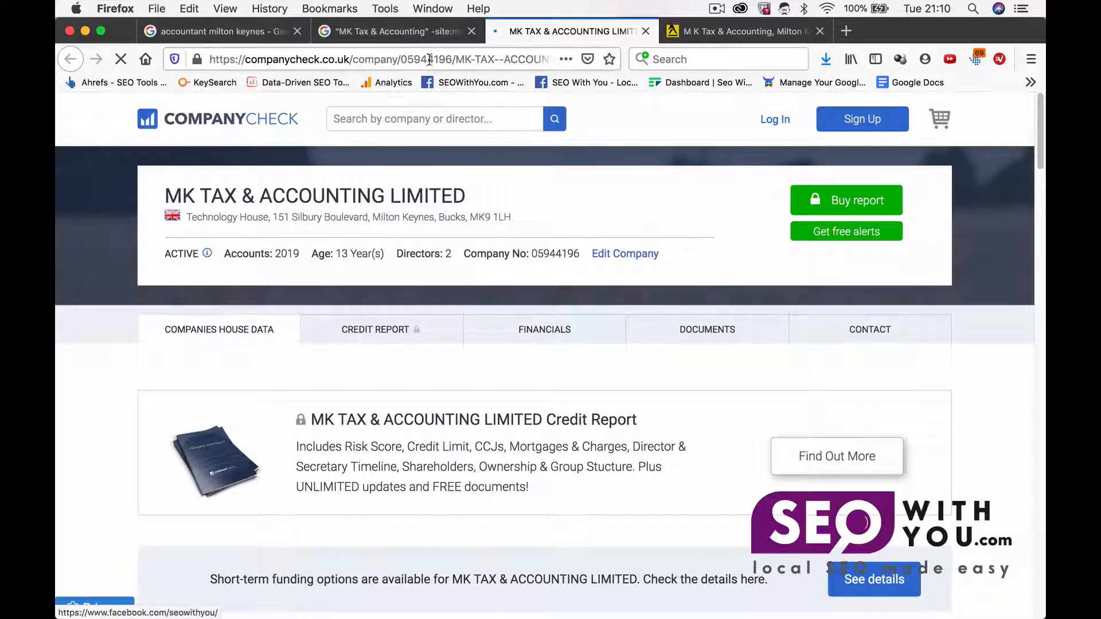
Step: Open the 192.com result and close the Company Check and Yell tabs
{"action": "left_click", "coordinate": [419, 36]}
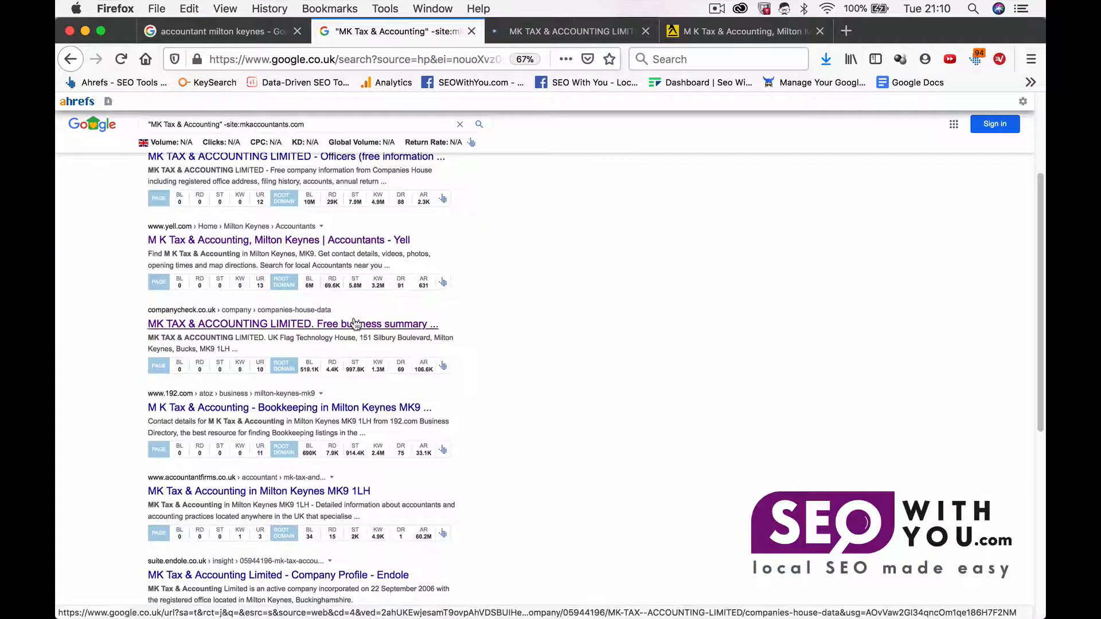
{"action": "scroll", "coordinate": [356, 325], "scroll_direction": "down", "scroll_amount": 1}
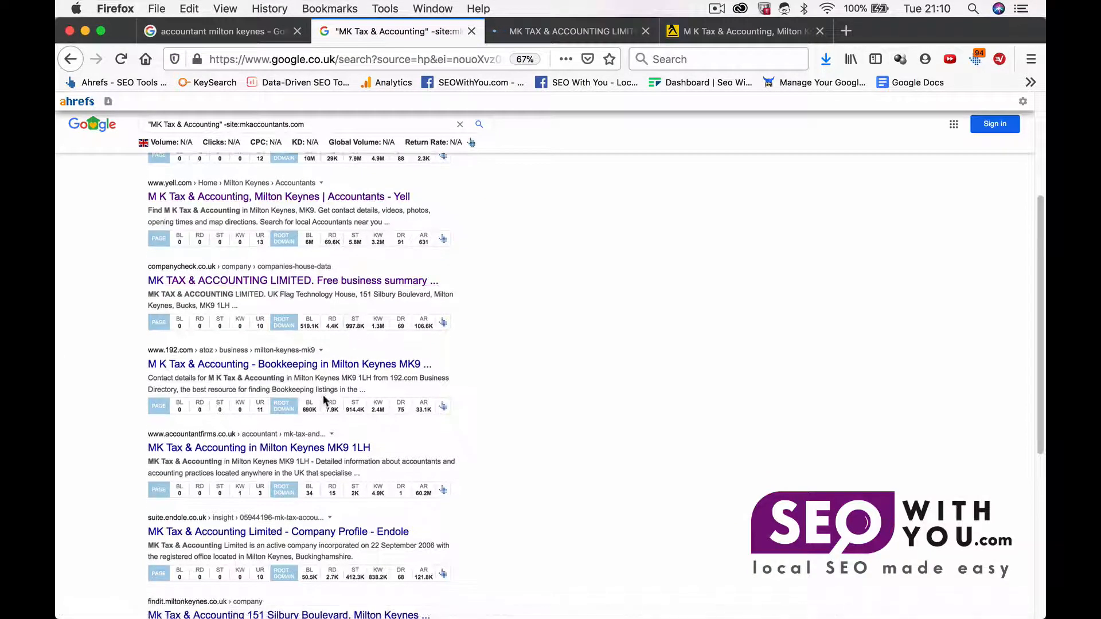
{"action": "left_click", "coordinate": [307, 365], "text": "super"}
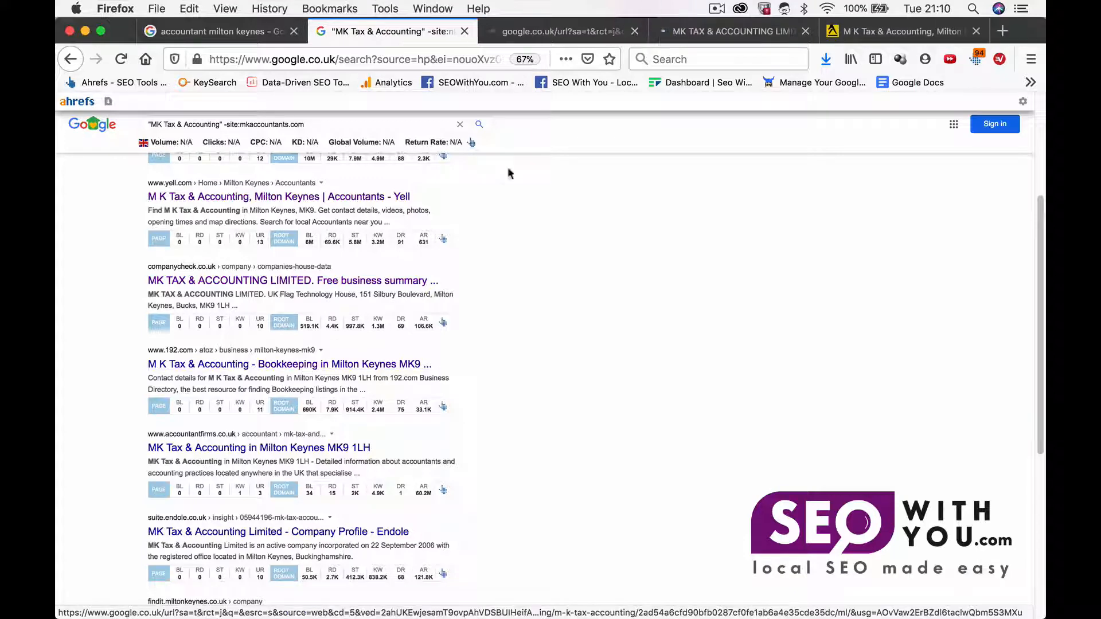
{"action": "left_click", "coordinate": [805, 32]}
{"action": "left_click", "coordinate": [805, 32]}
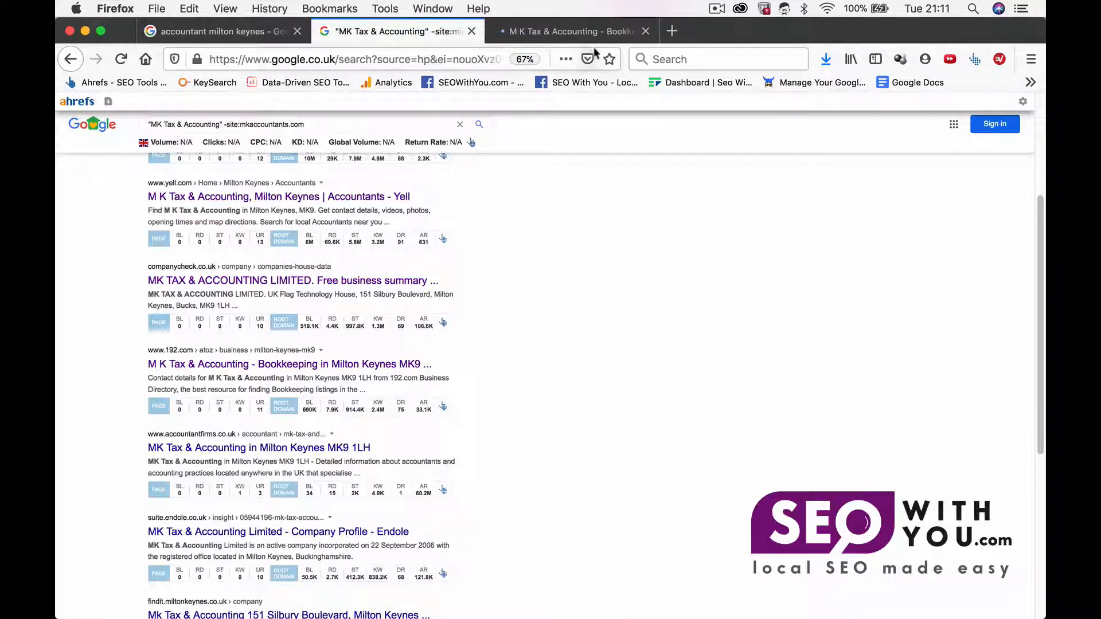
Step: Copy the 192.com listing's business name into B12
{"action": "left_click", "coordinate": [581, 32]}
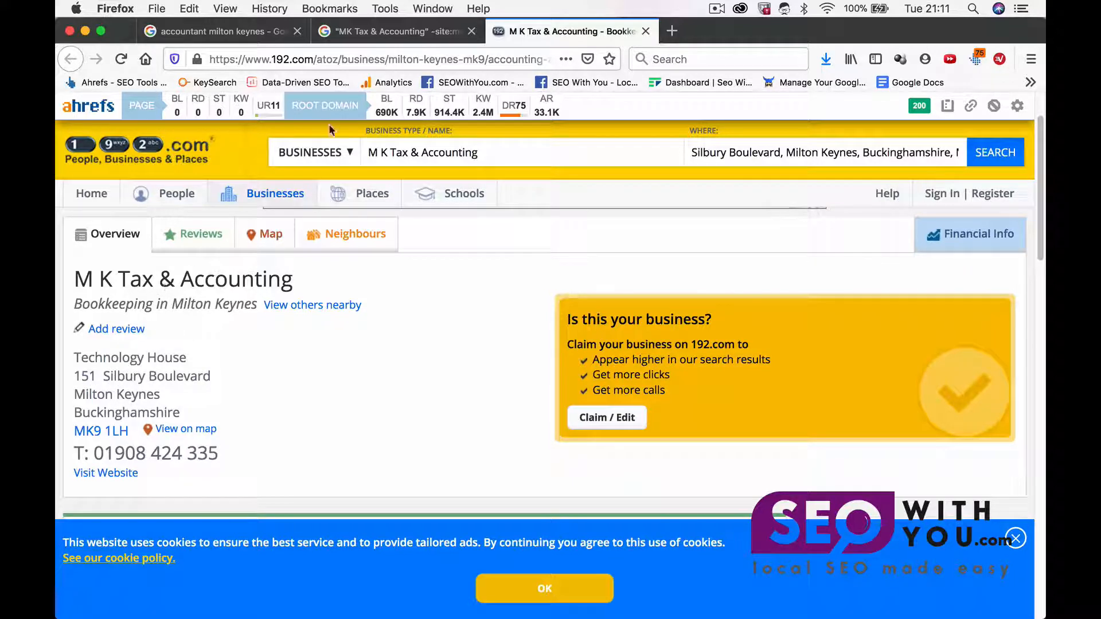
{"action": "left_click_drag", "start_coordinate": [287, 284], "coordinate": [78, 280]}
{"action": "key", "text": "super+c"}
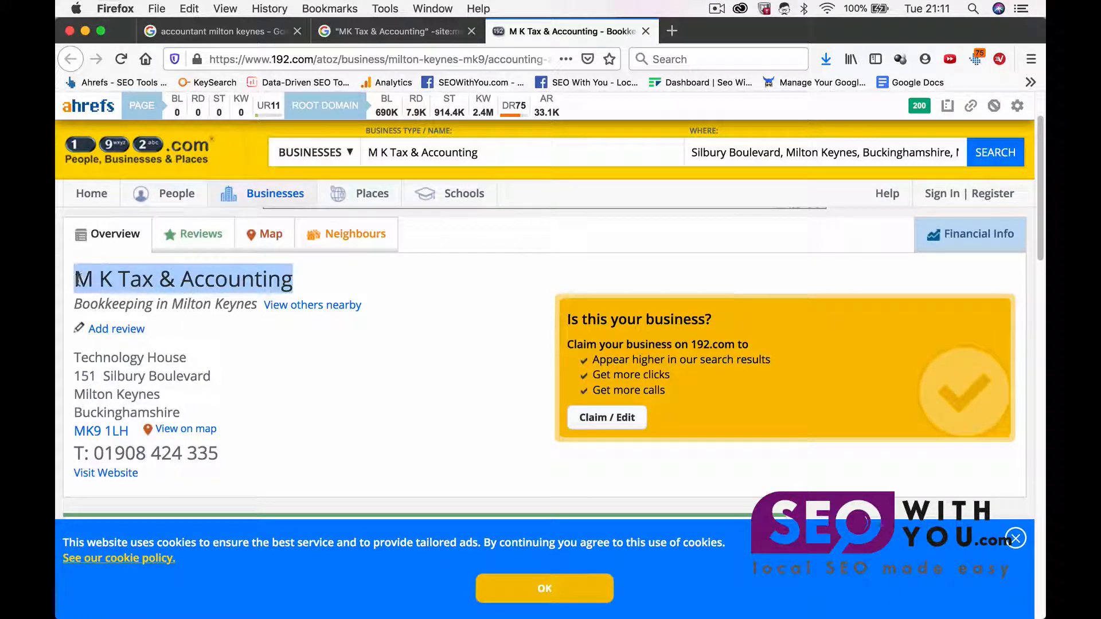
{"action": "mouse_move", "coordinate": [332, 597]}
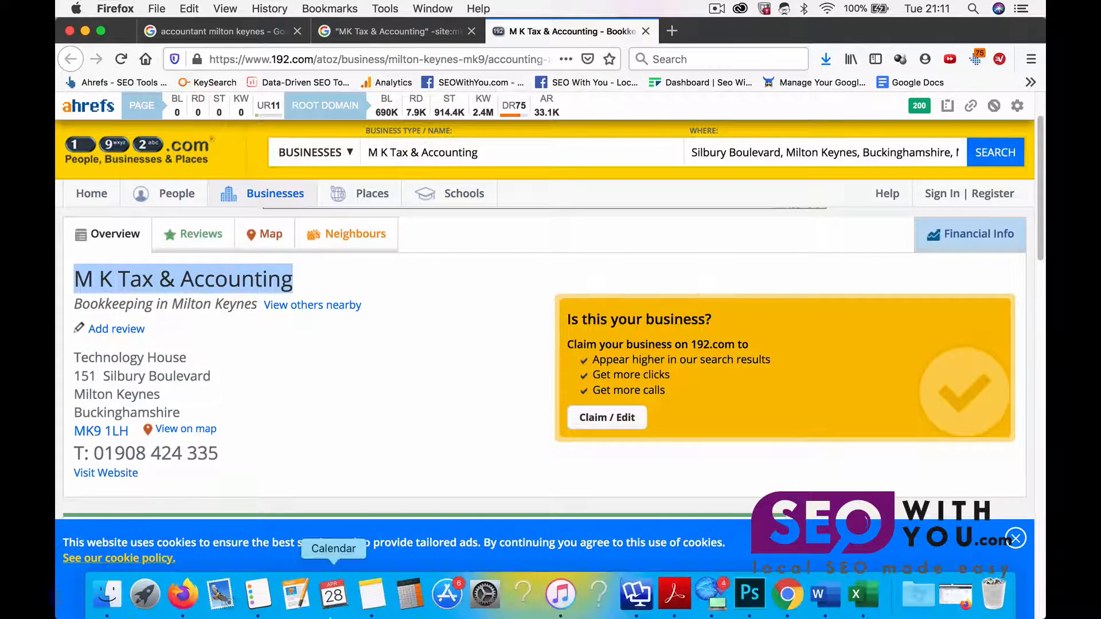
{"action": "left_click", "coordinate": [863, 595]}
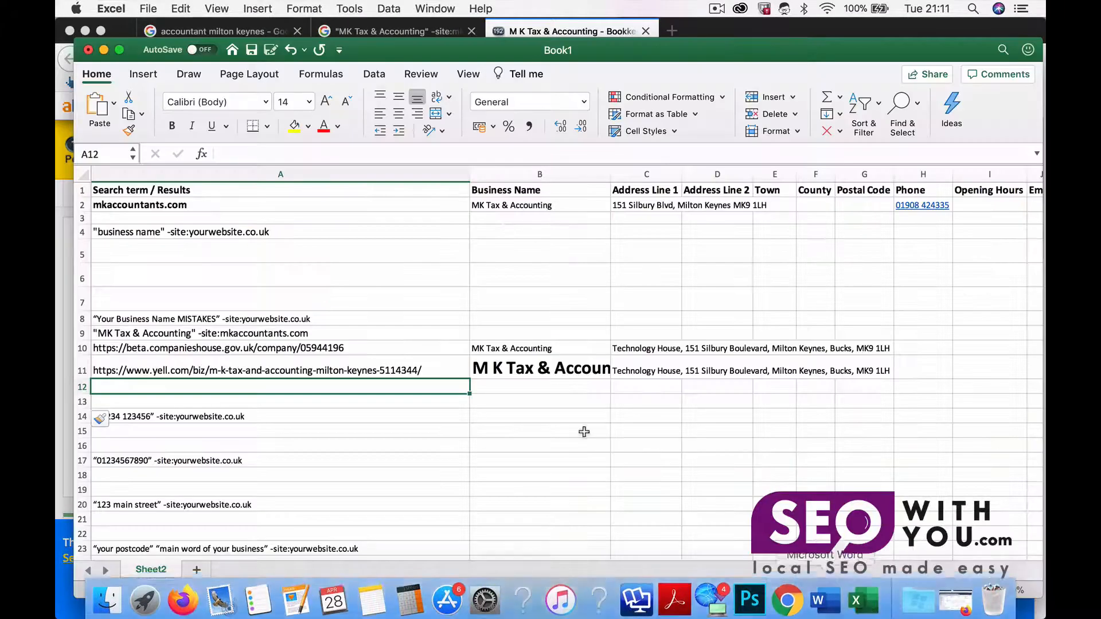
{"action": "left_click", "coordinate": [505, 387]}
{"action": "key", "text": "super+v"}
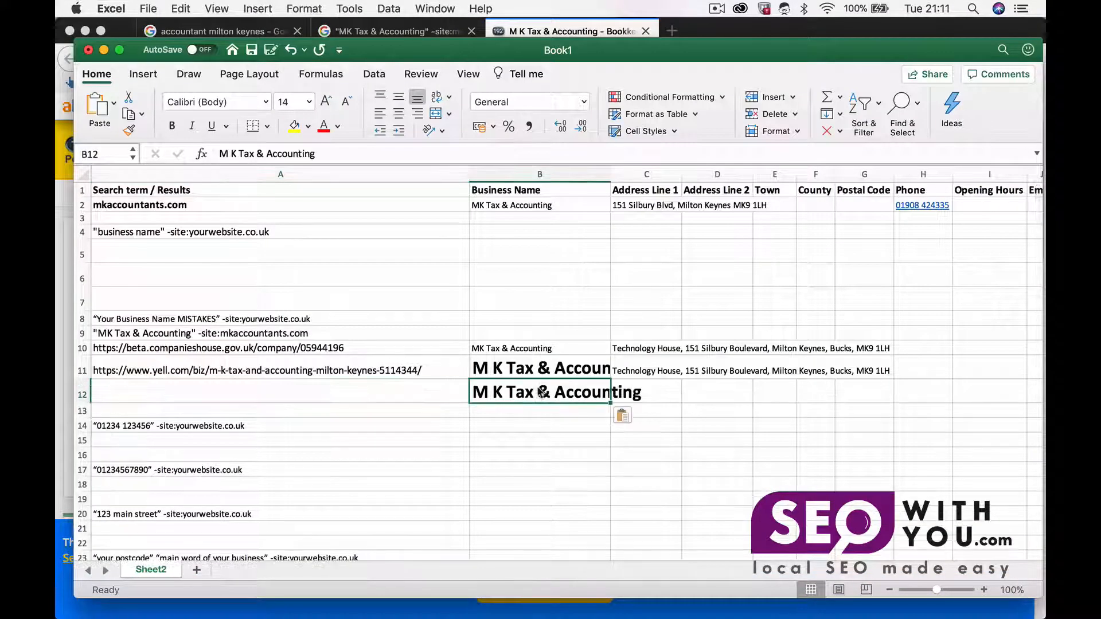
Step: Copy the 192.com listing's page URL into A12
{"action": "left_click", "coordinate": [433, 389]}
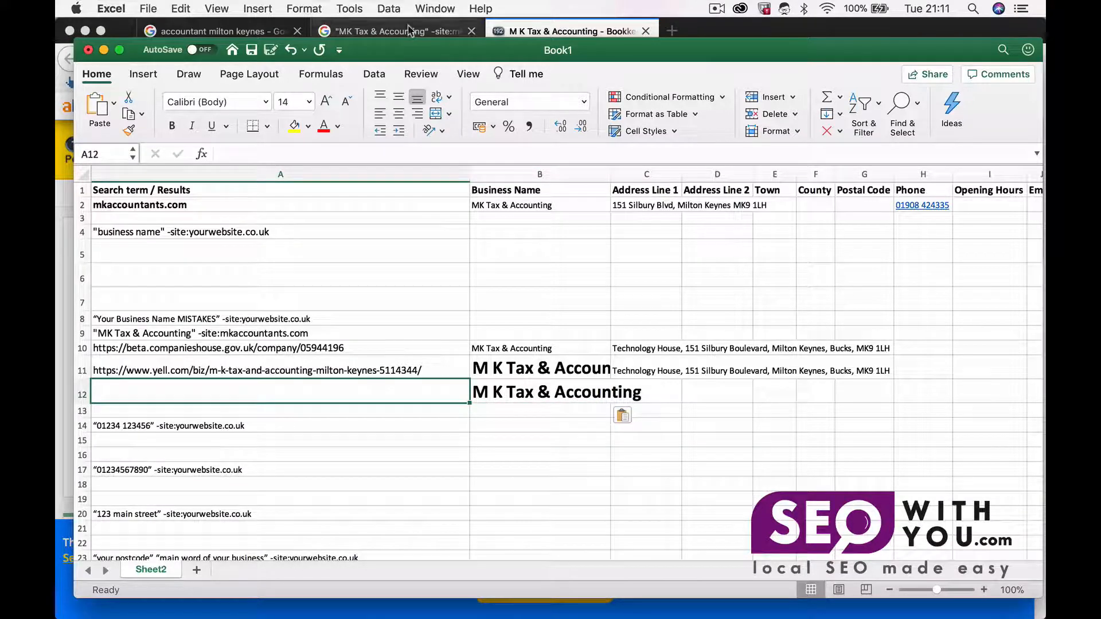
{"action": "left_click", "coordinate": [517, 32]}
{"action": "left_click", "coordinate": [428, 59]}
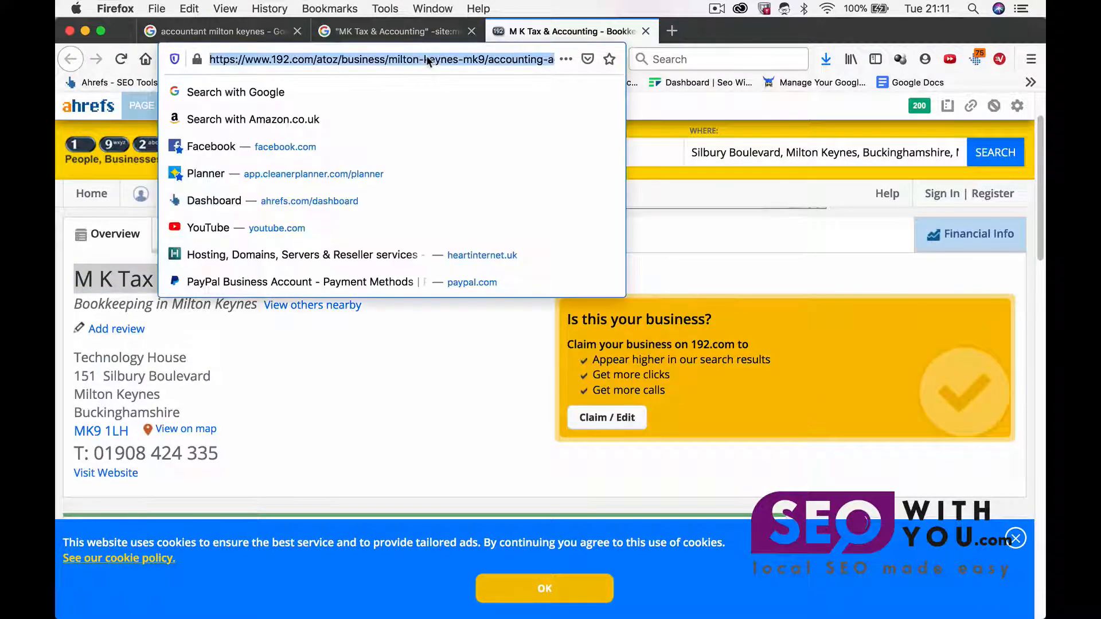
{"action": "left_click", "coordinate": [396, 31]}
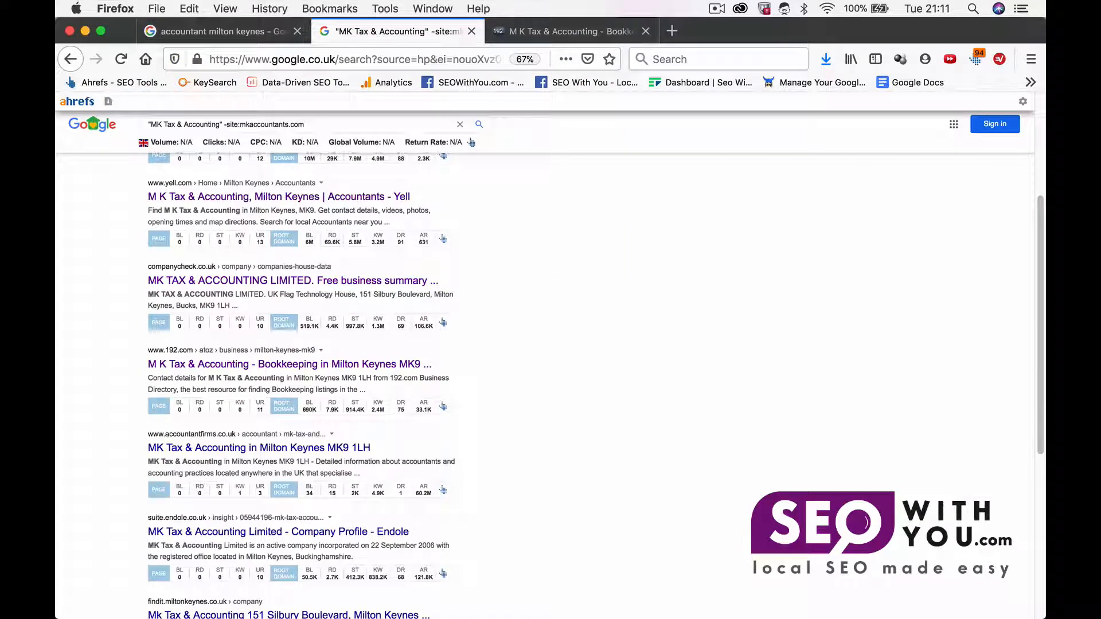
{"action": "left_click", "coordinate": [665, 594]}
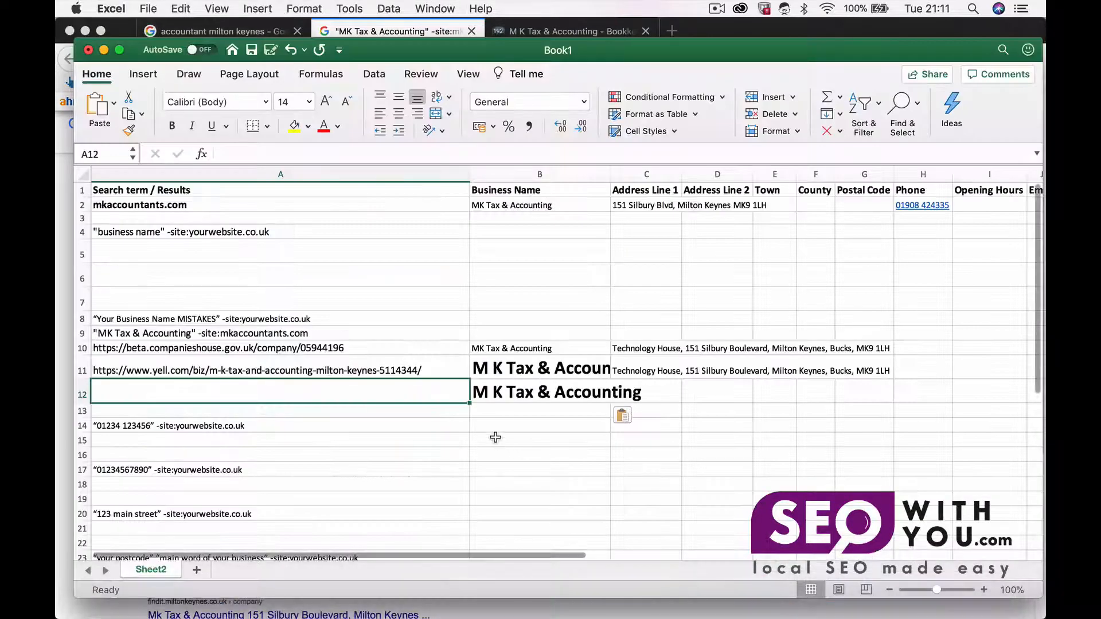
{"action": "key", "text": "super+v"}
{"action": "left_click", "coordinate": [562, 32]}
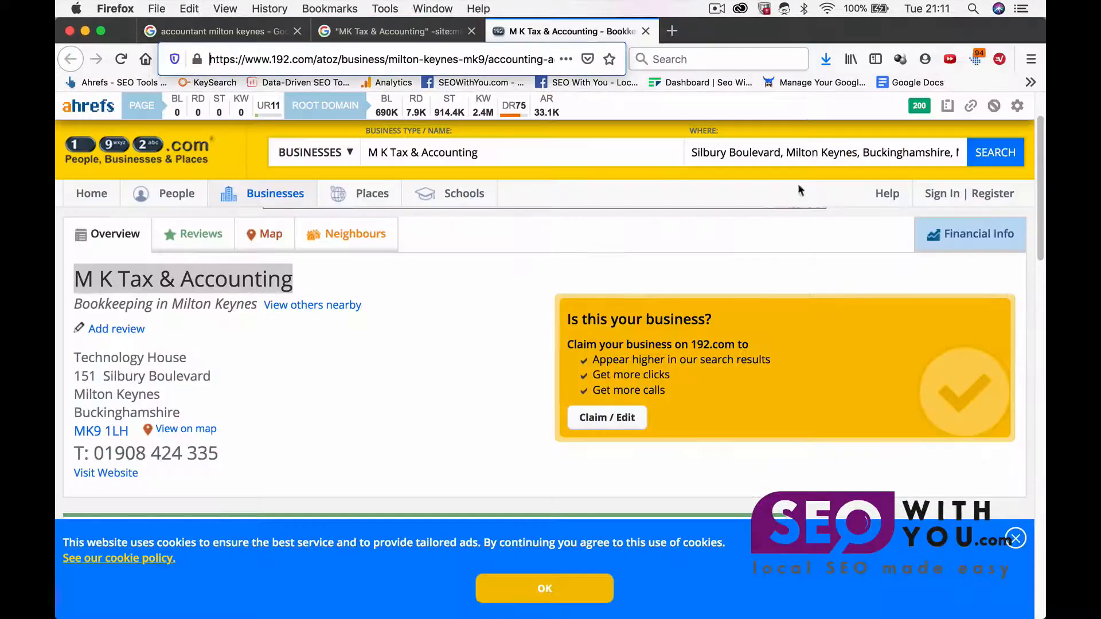
{"action": "left_click_drag", "start_coordinate": [218, 453], "coordinate": [94, 453]}
{"action": "key", "text": "super+c"}
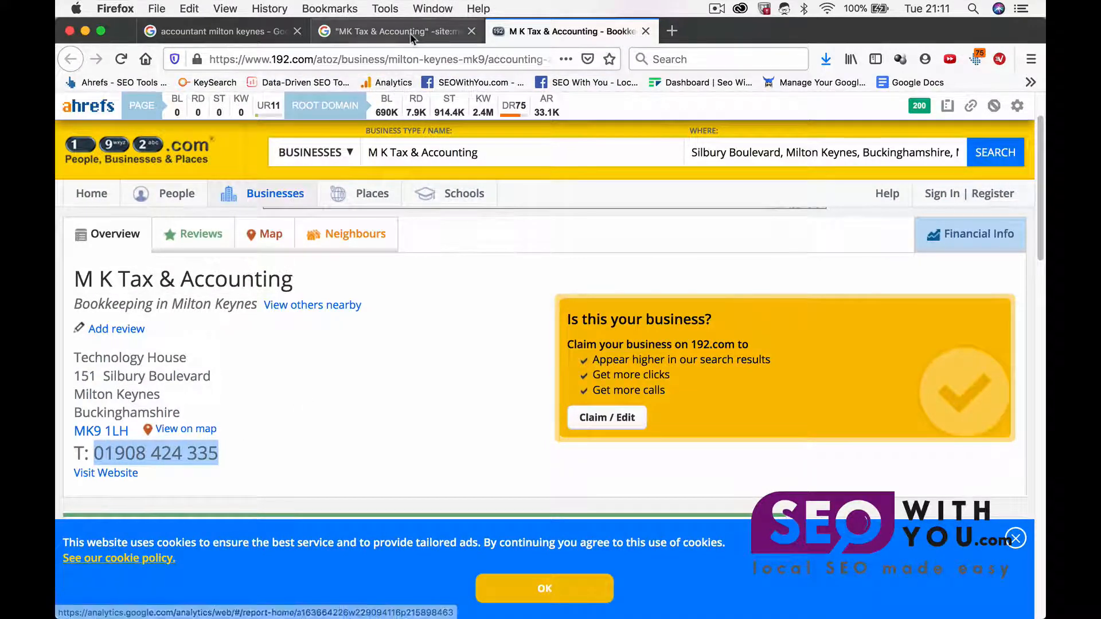
{"action": "left_click", "coordinate": [396, 31]}
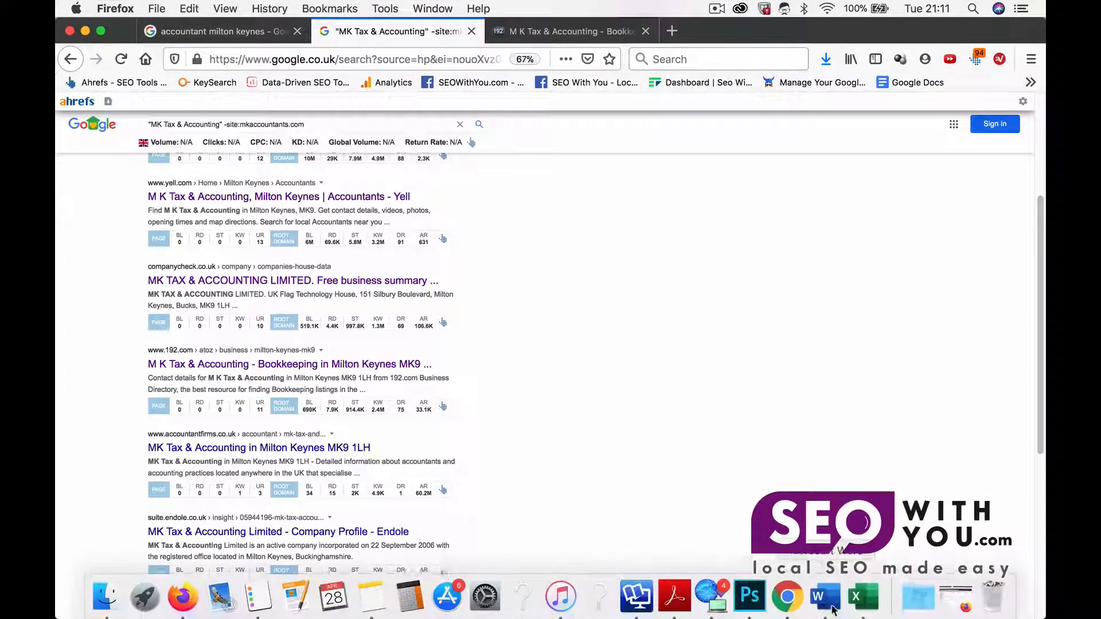
{"action": "left_click", "coordinate": [860, 598]}
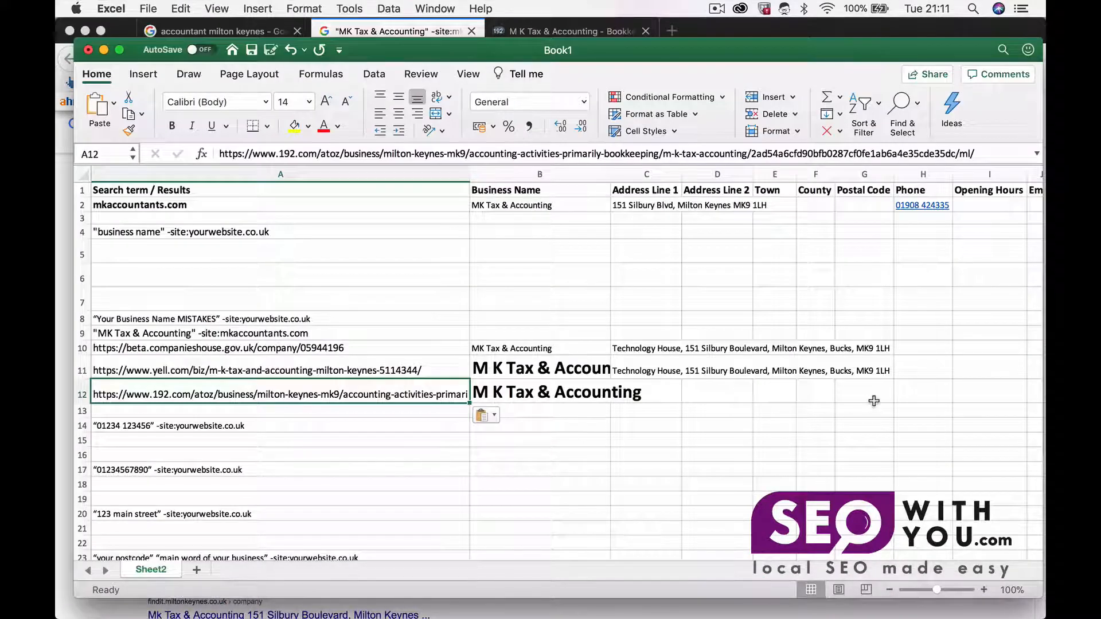
{"action": "left_click", "coordinate": [906, 394]}
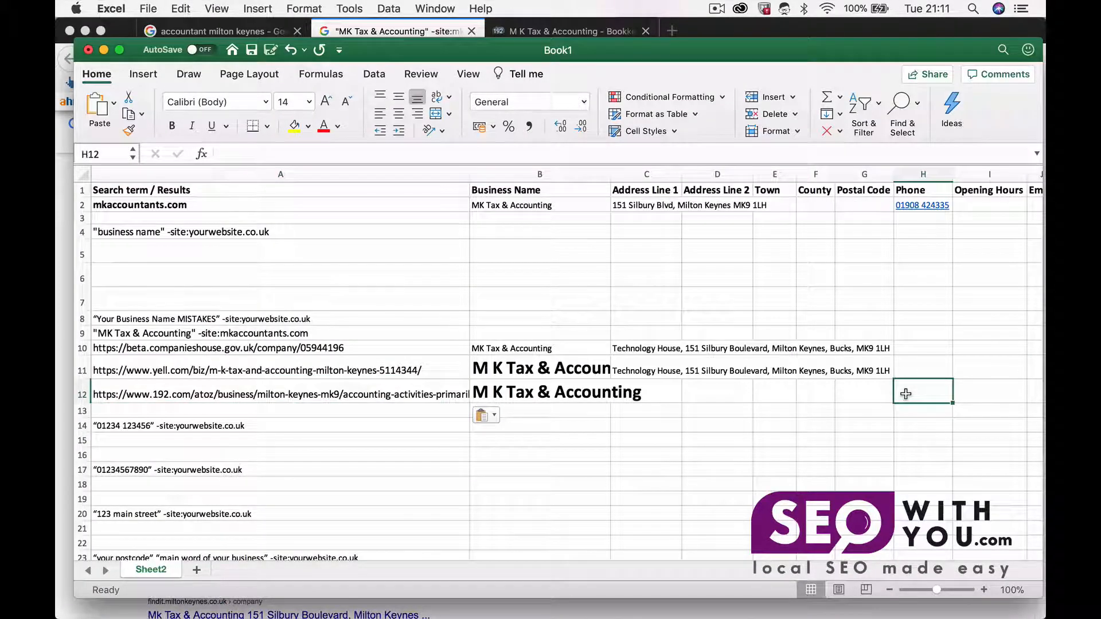
{"action": "key", "text": "super+v"}
{"action": "left_click", "coordinate": [861, 422]}
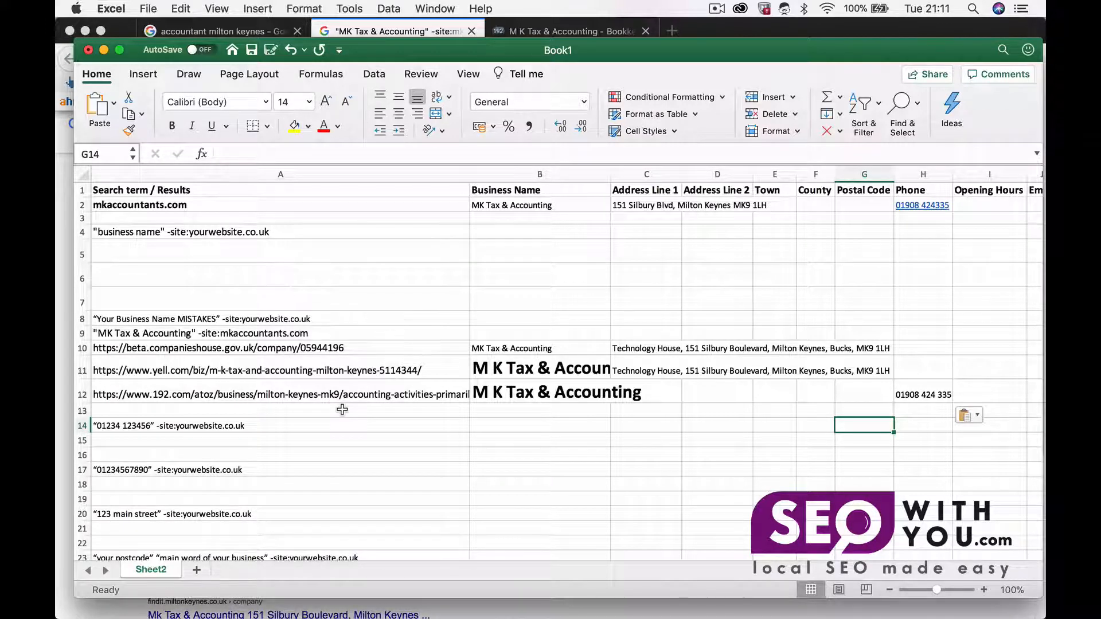
{"action": "scroll", "coordinate": [343, 407], "scroll_direction": "down", "scroll_amount": 3}
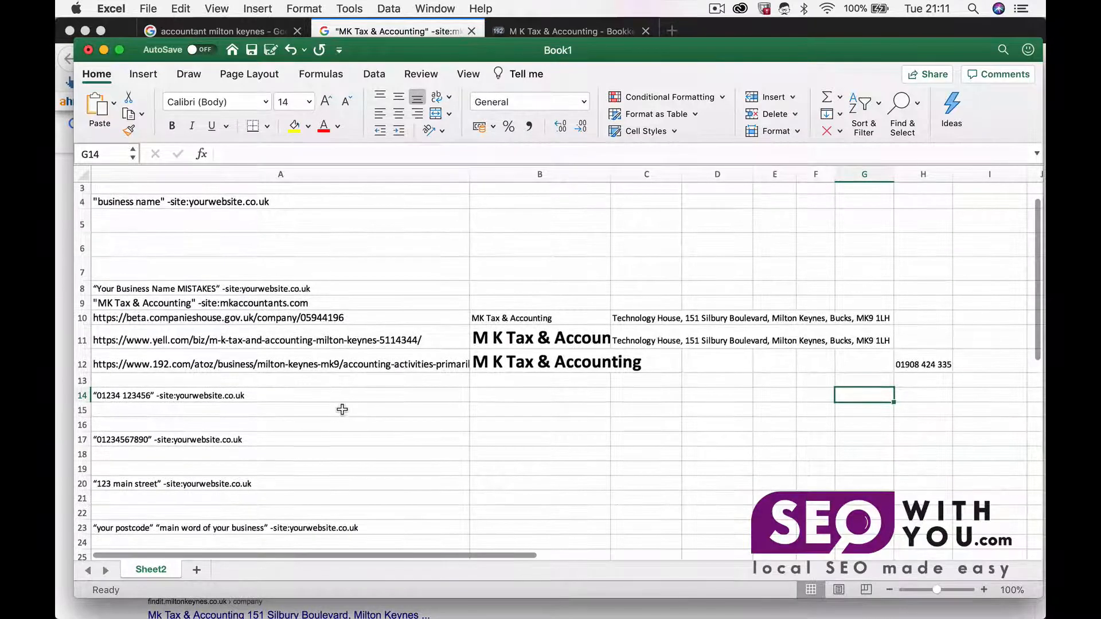
{"action": "scroll", "coordinate": [580, 291], "scroll_direction": "up", "scroll_amount": 3}
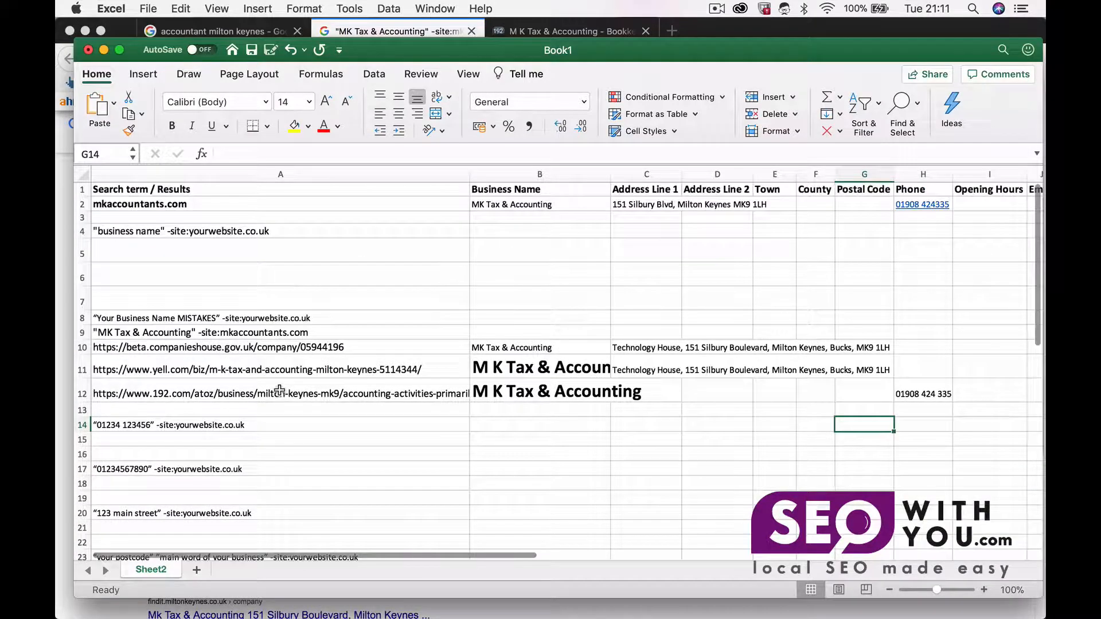
{"action": "left_click", "coordinate": [941, 207]}
{"action": "key", "text": "super+c"}
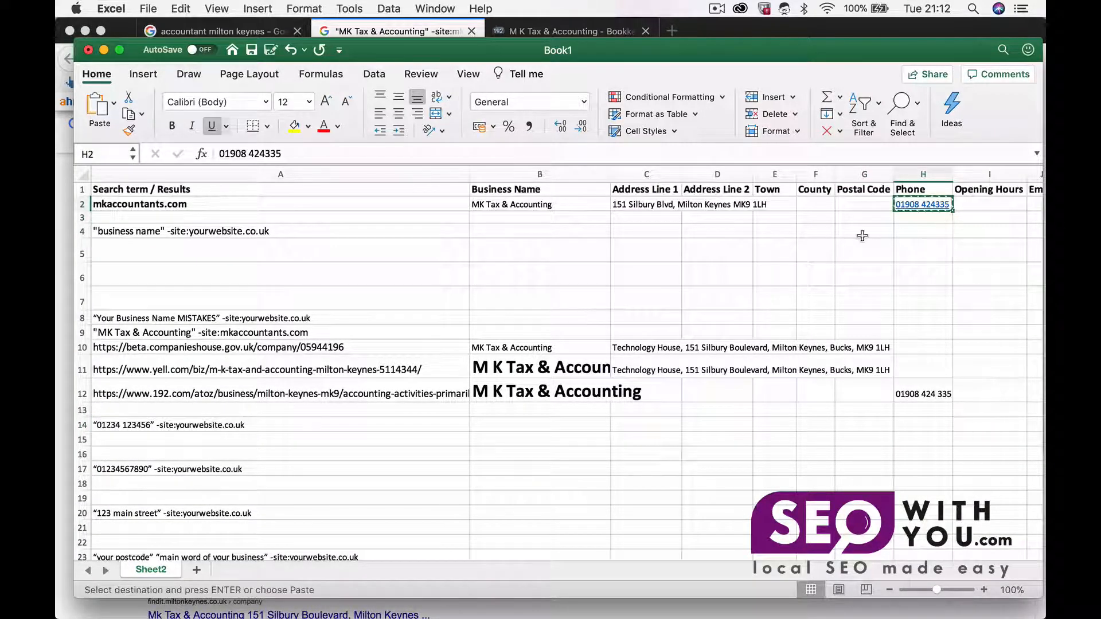
{"action": "left_click", "coordinate": [95, 424]}
{"action": "double_click", "coordinate": [95, 424]}
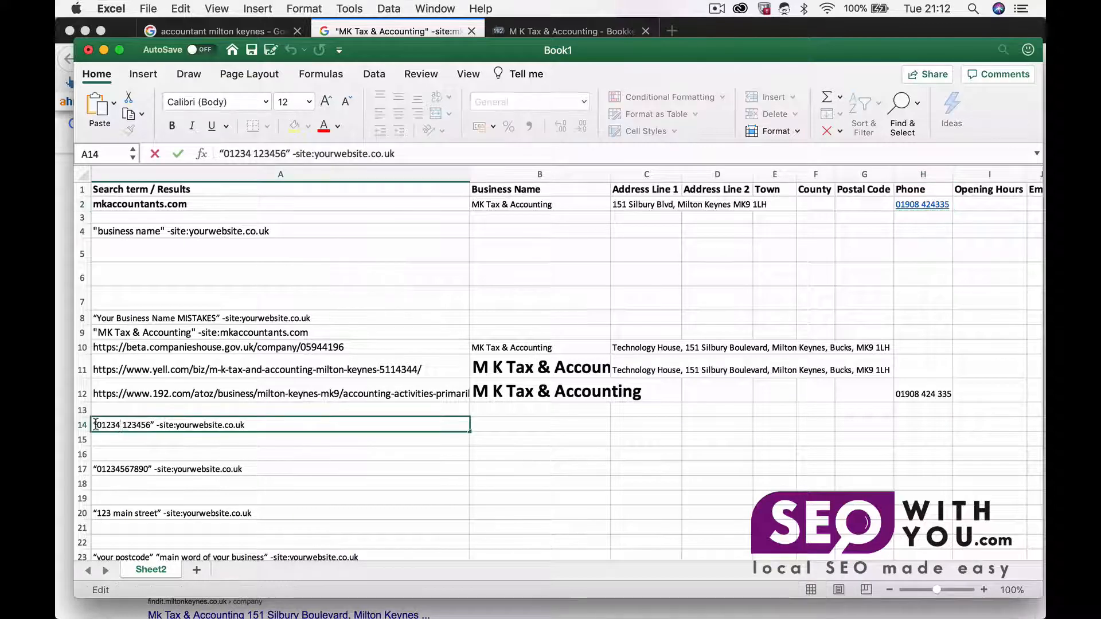
{"action": "left_click_drag", "start_coordinate": [96, 424], "coordinate": [152, 423]}
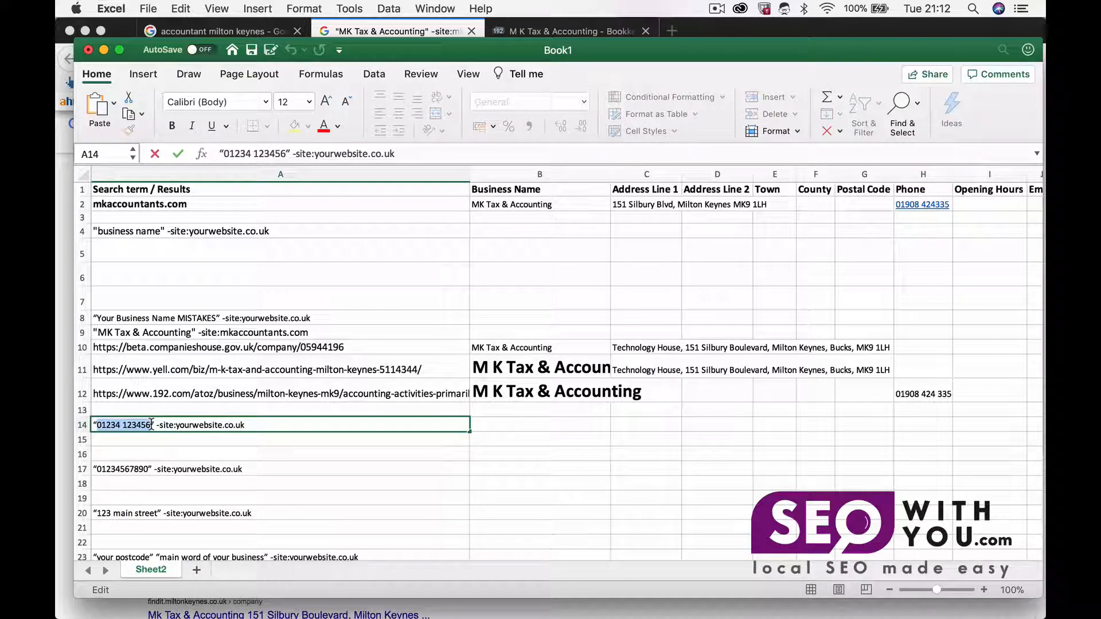
{"action": "key", "text": "super+v"}
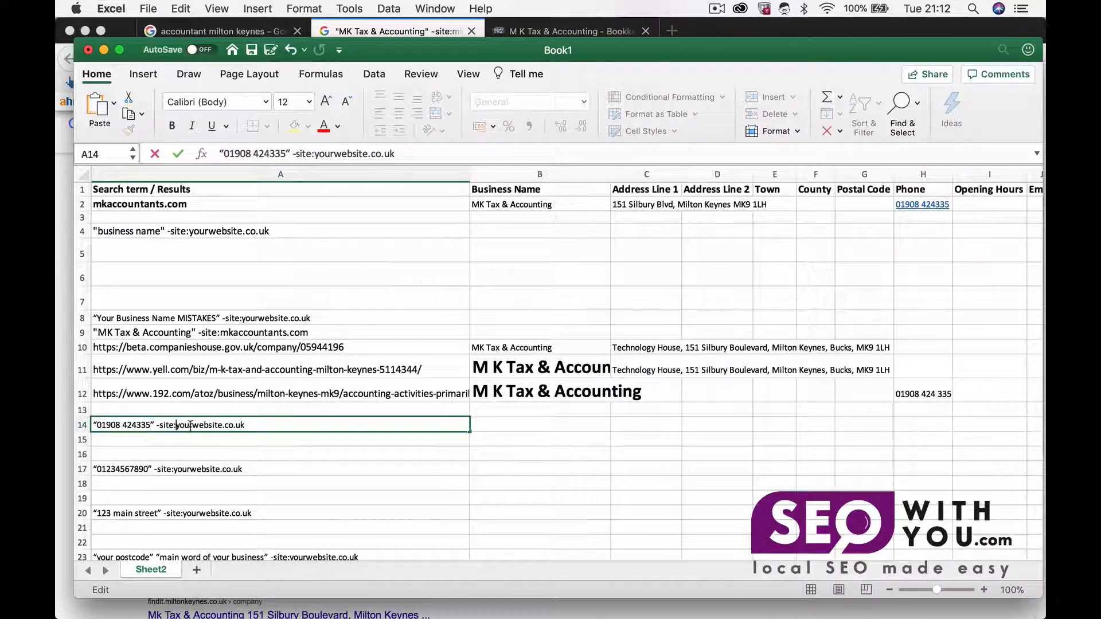
Step: Replace yourwebsite.co.uk in the A14 query with mkaccountants.com copied from A2
{"action": "left_click", "coordinate": [206, 205]}
{"action": "key", "text": "super+c"}
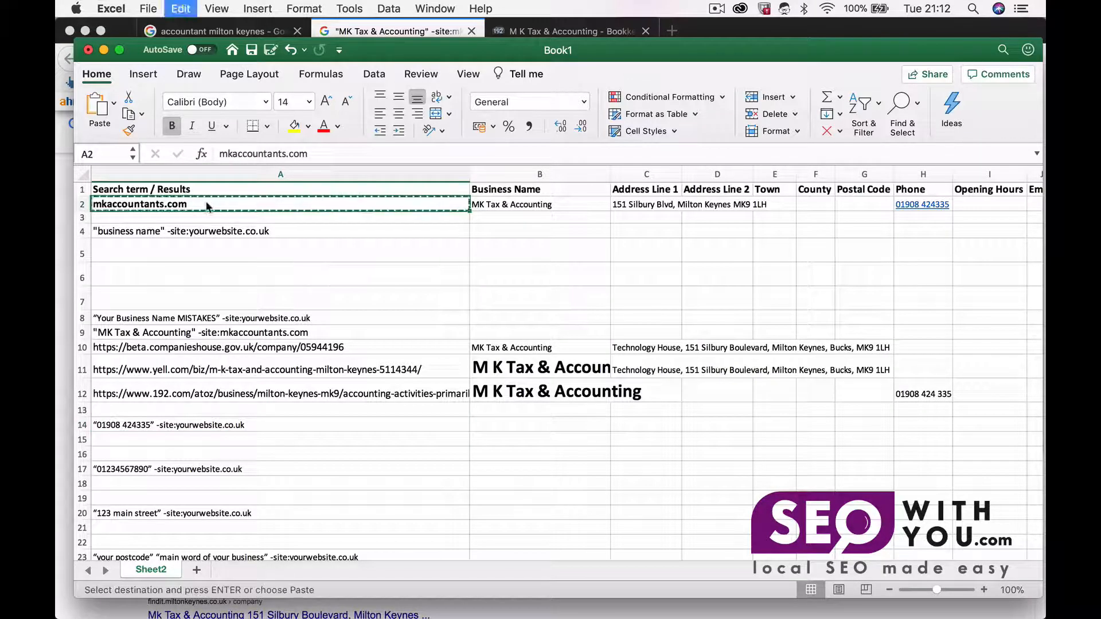
{"action": "left_click", "coordinate": [184, 430]}
{"action": "double_click", "coordinate": [185, 430]}
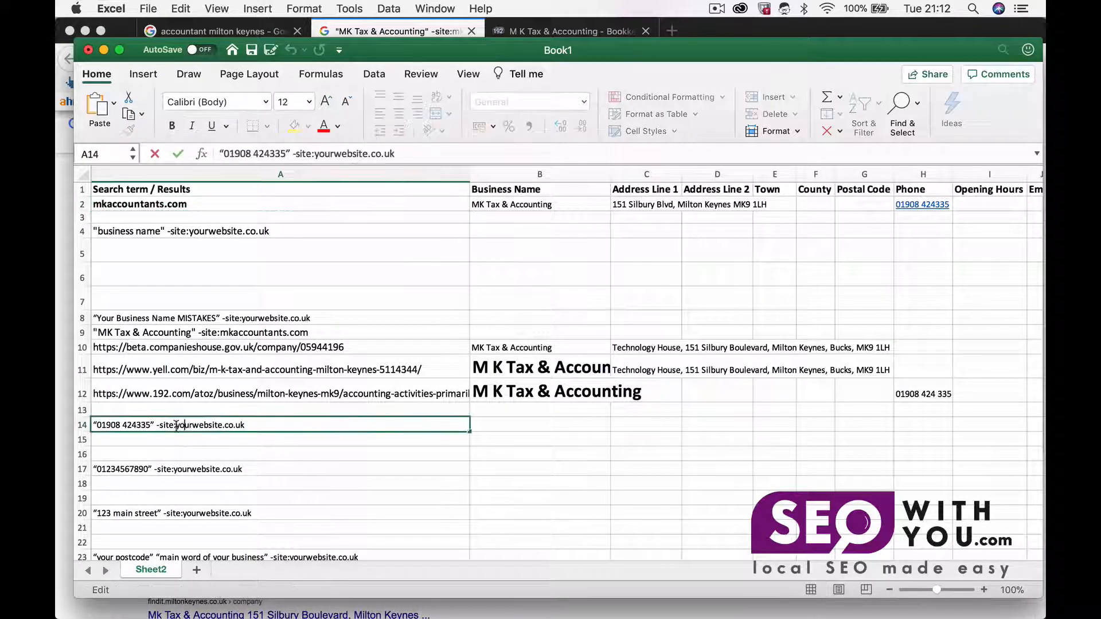
{"action": "left_click_drag", "start_coordinate": [176, 425], "coordinate": [263, 425]}
{"action": "key", "text": "super+v"}
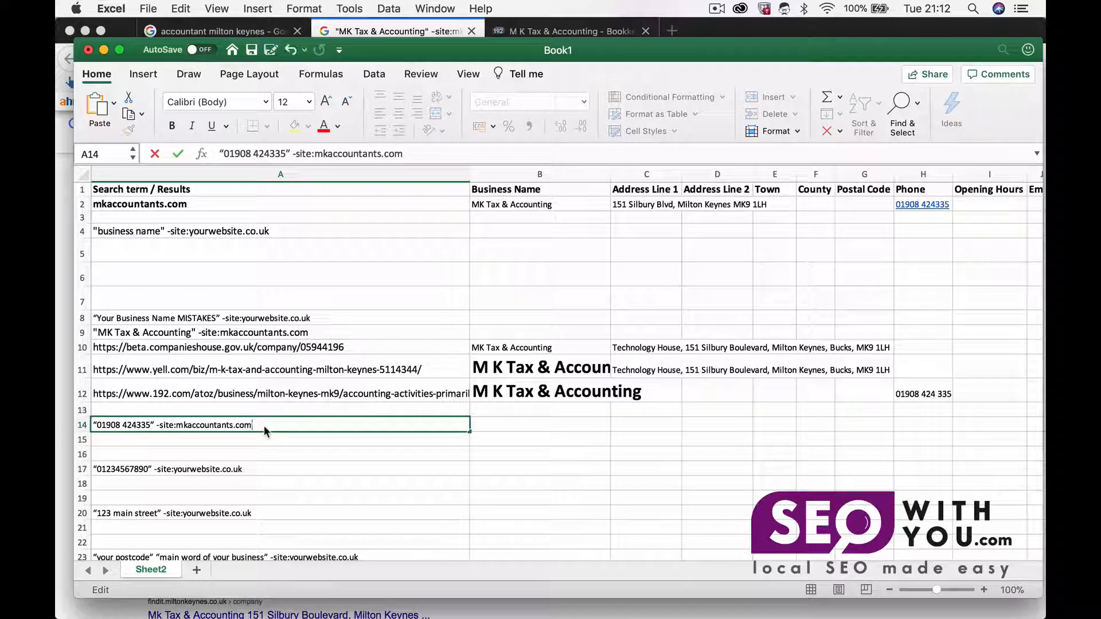
{"action": "key", "text": "Return"}
{"action": "left_click", "coordinate": [255, 423]}
{"action": "key", "text": "super+c"}
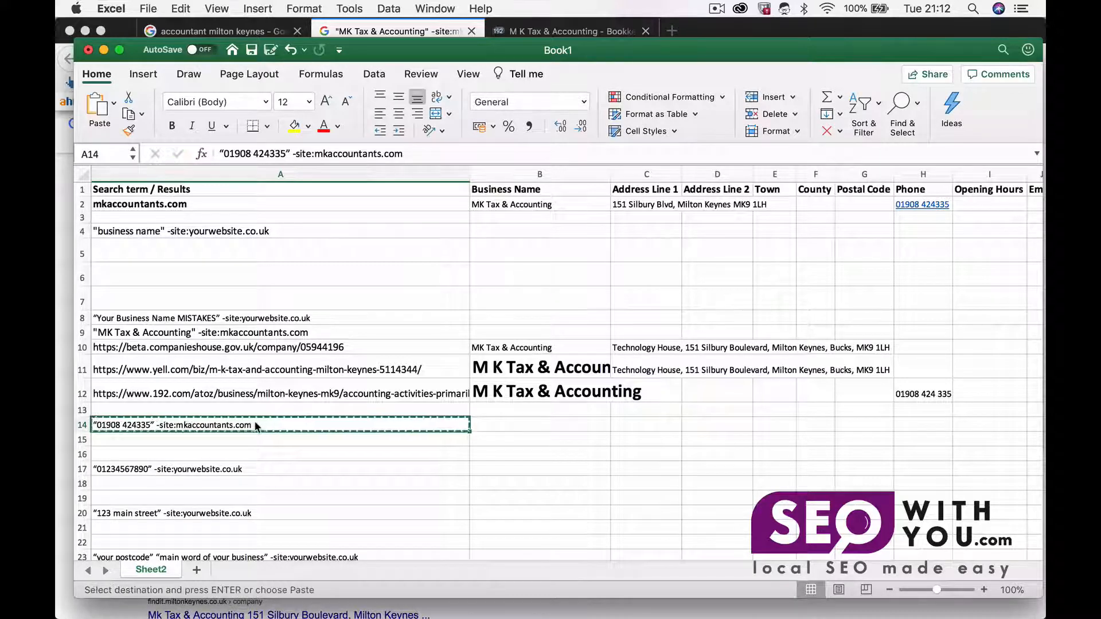
{"action": "left_click", "coordinate": [196, 611]}
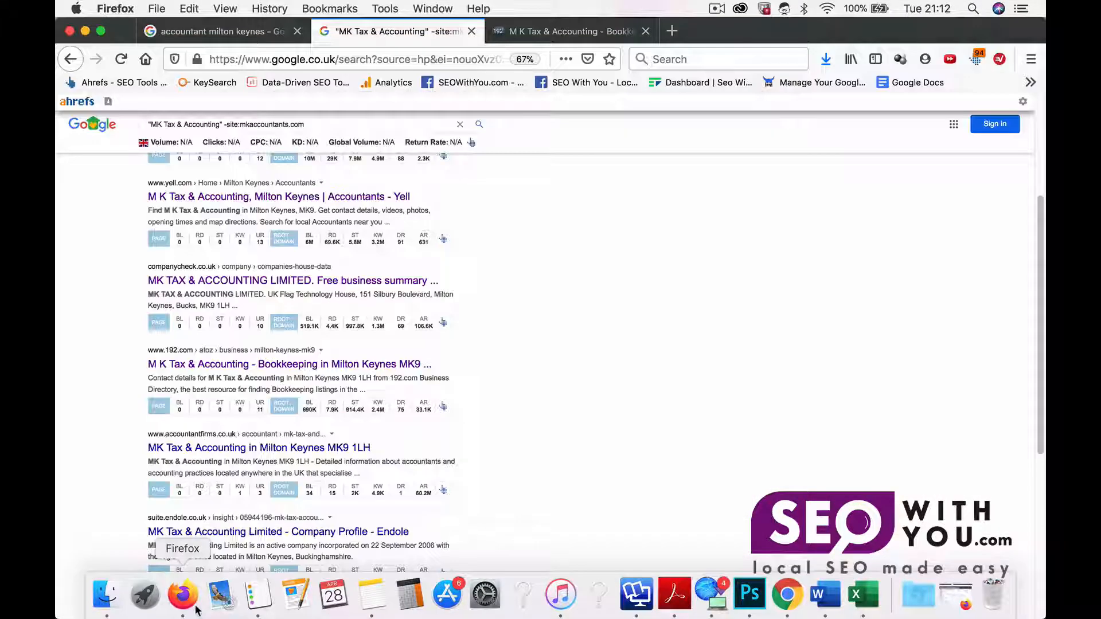
{"action": "left_click_drag", "start_coordinate": [333, 124], "coordinate": [111, 124]}
{"action": "key", "text": "super+v"}
{"action": "key", "text": "Return"}
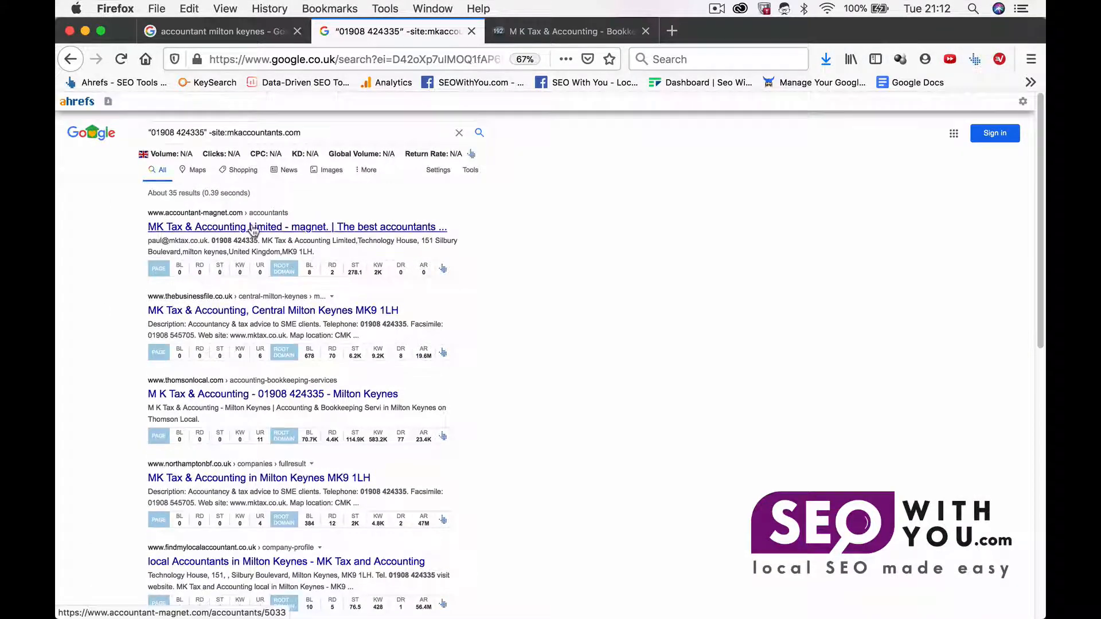
Step: Open the accountant-magnet.com result in a new tab and review its contact information
{"action": "left_click", "coordinate": [254, 229], "text": "super"}
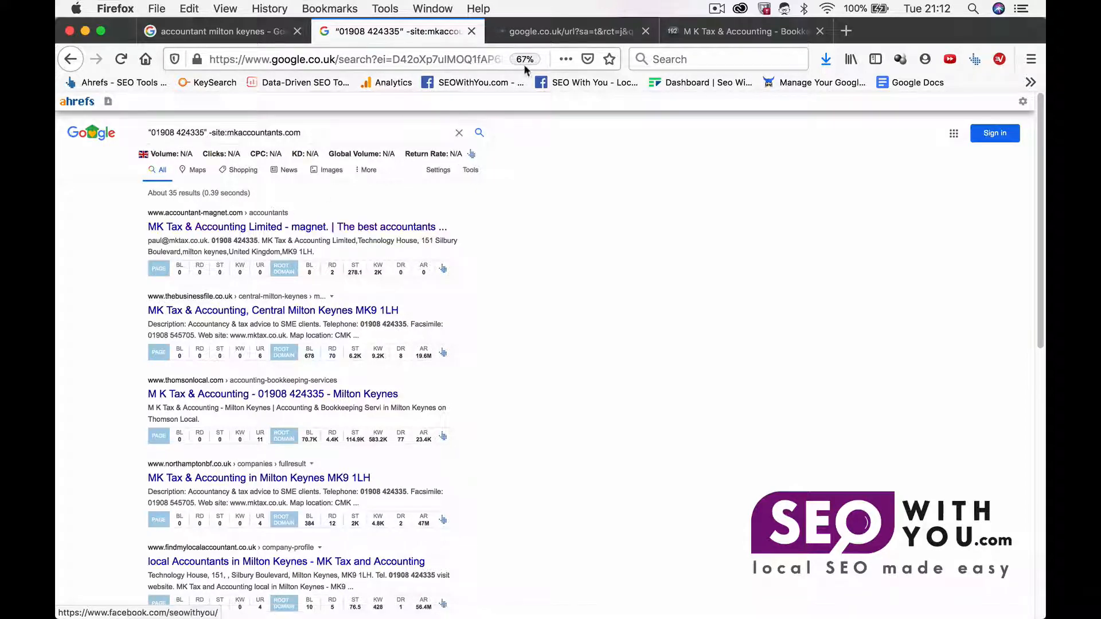
{"action": "left_click", "coordinate": [544, 36]}
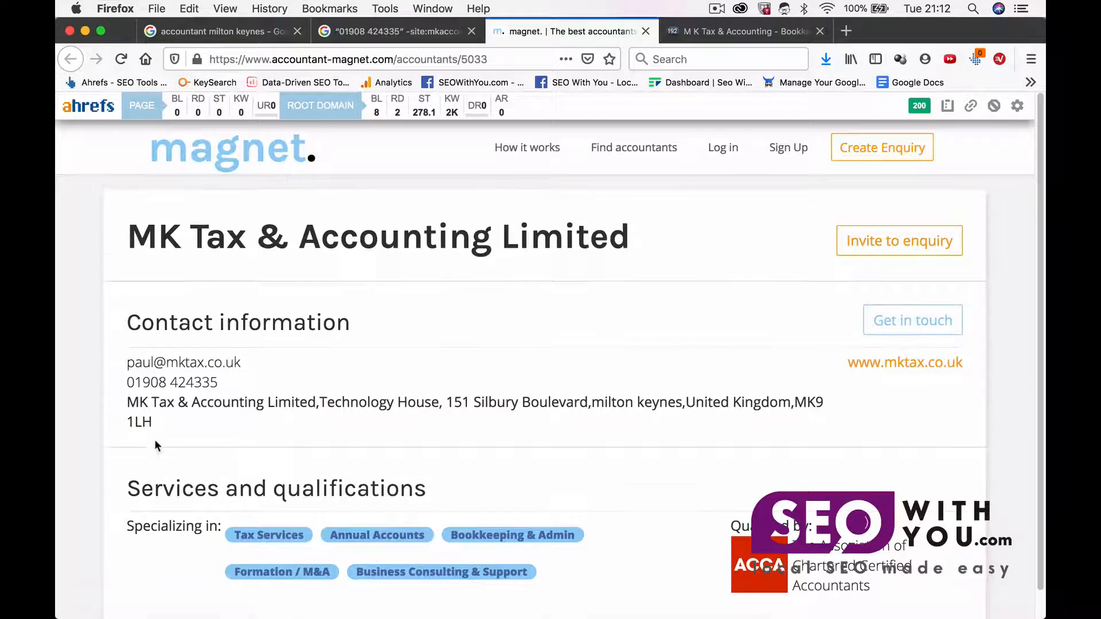
{"action": "left_click", "coordinate": [433, 34]}
Step: Open the northamptonbf.co.uk result and close the magnet and 192.com tabs
{"action": "scroll", "coordinate": [296, 367], "scroll_direction": "down", "scroll_amount": 2}
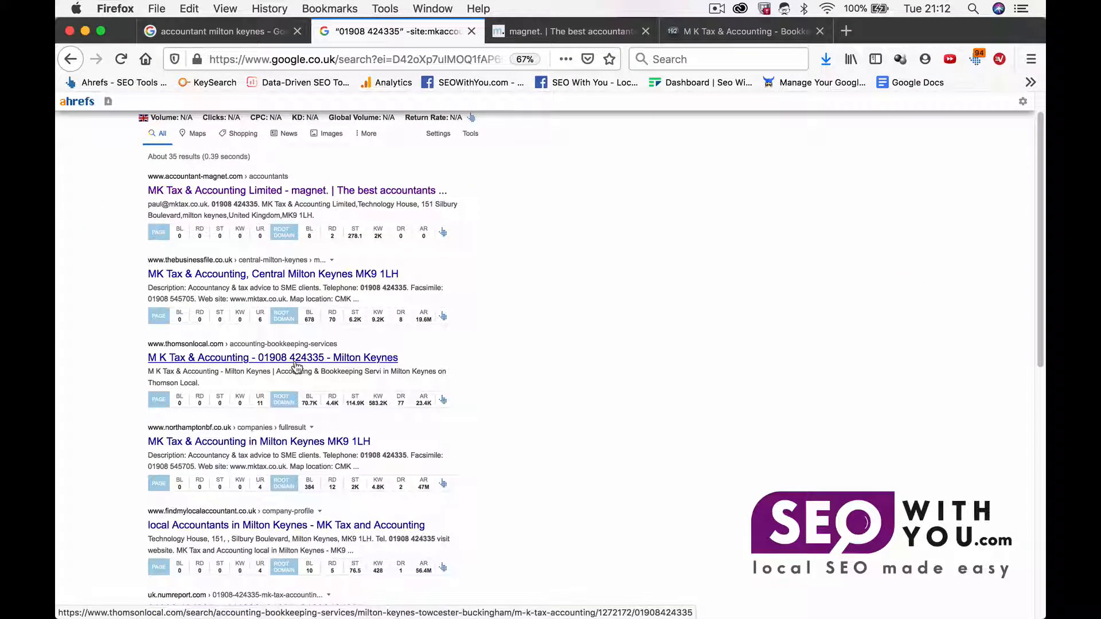
{"action": "left_click", "coordinate": [266, 443], "text": "super"}
{"action": "left_click", "coordinate": [806, 31]}
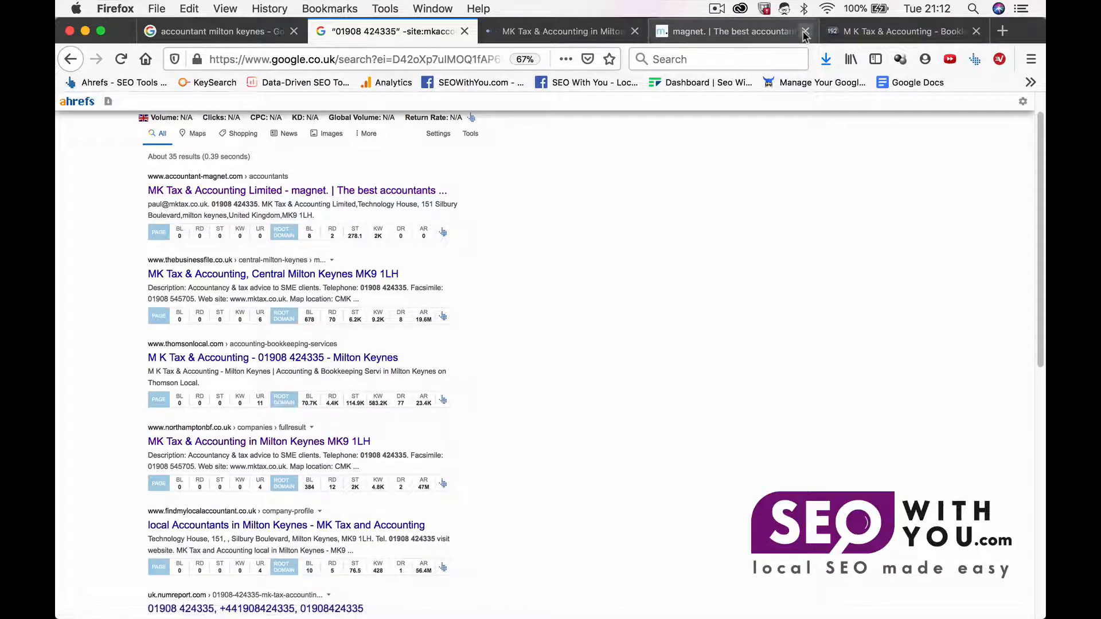
{"action": "left_click", "coordinate": [806, 31]}
Step: Compare the Business File listing's address with the Google Maps business panel
{"action": "left_click", "coordinate": [587, 27]}
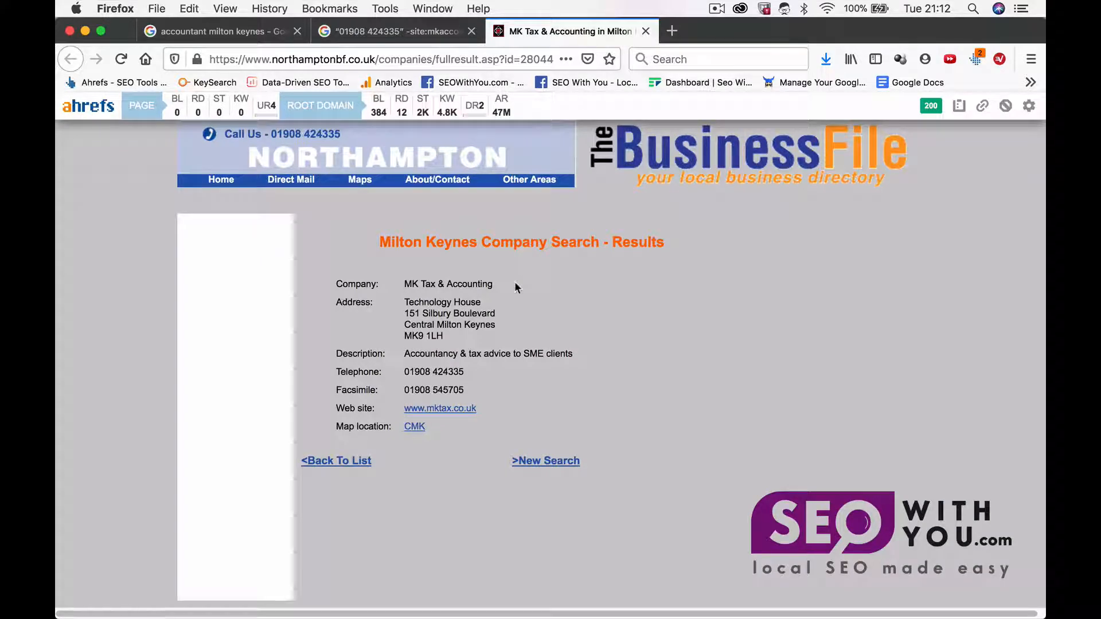
{"action": "left_click_drag", "start_coordinate": [470, 301], "coordinate": [509, 304]}
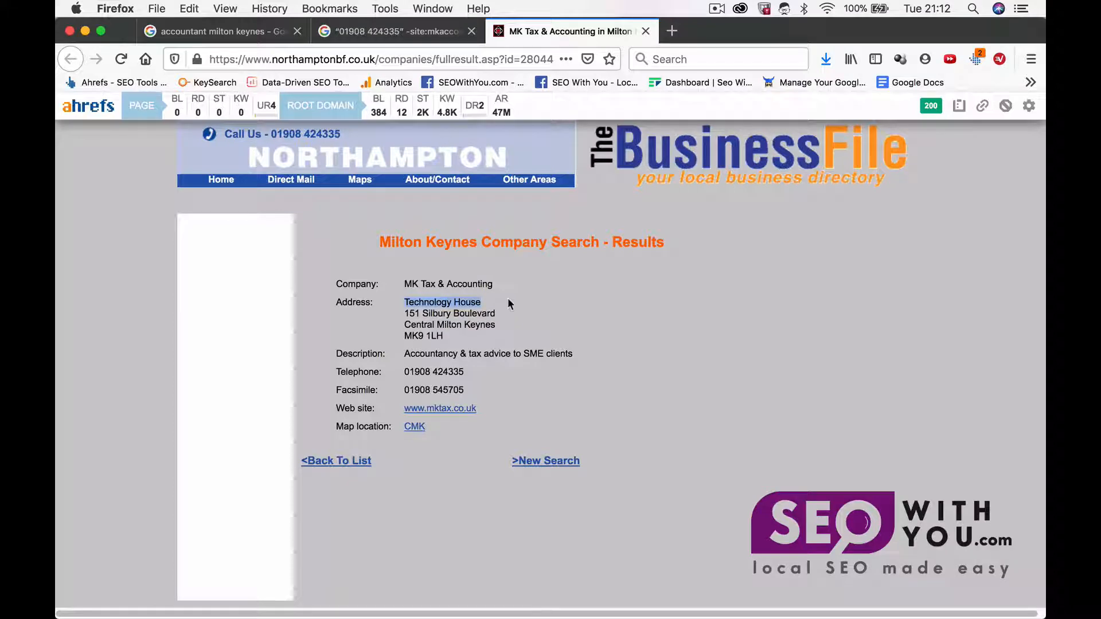
{"action": "left_click", "coordinate": [237, 36]}
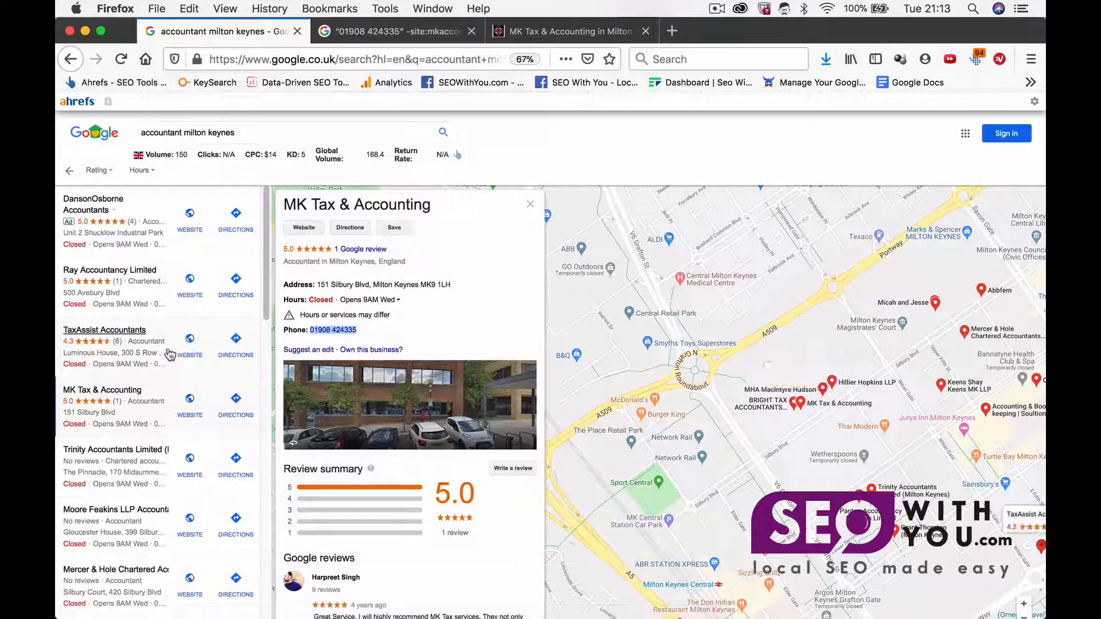
{"action": "left_click", "coordinate": [554, 32]}
{"action": "left_click", "coordinate": [435, 32]}
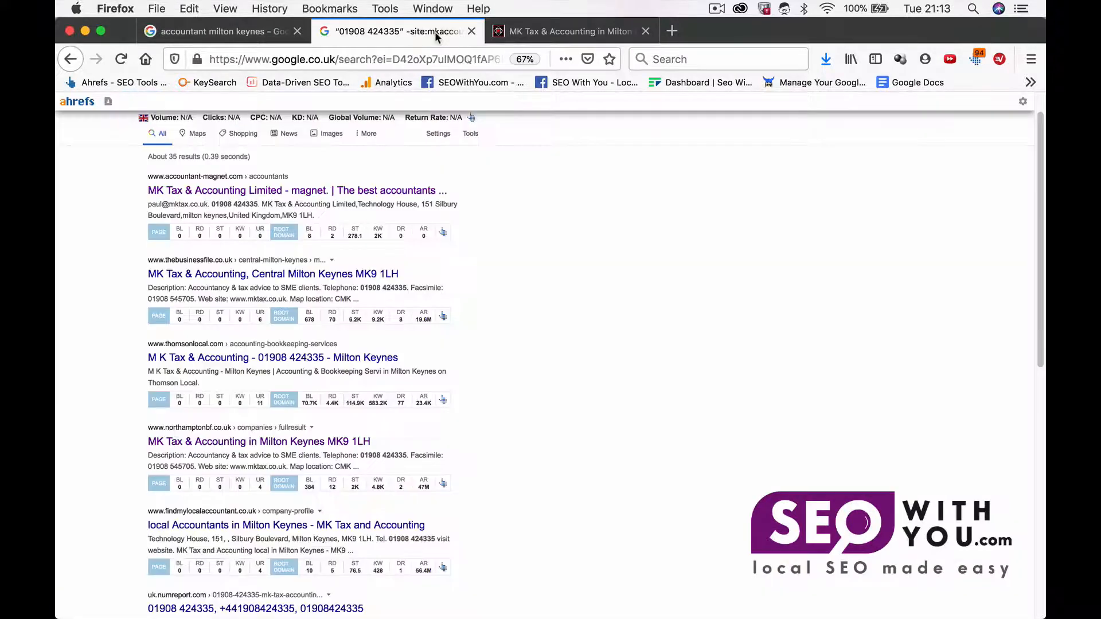
Step: Check the business's postcode in the Google Maps panel and in the spreadsheet's main address cell
{"action": "left_click", "coordinate": [232, 32]}
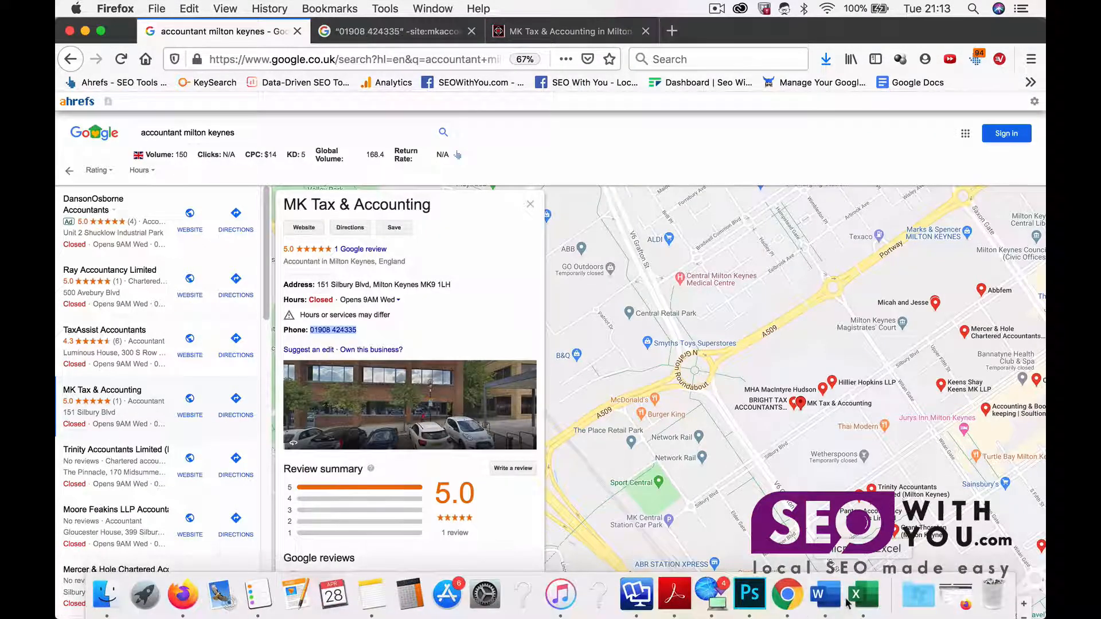
{"action": "left_click", "coordinate": [859, 595]}
{"action": "scroll", "coordinate": [282, 406], "scroll_direction": "down", "scroll_amount": 5}
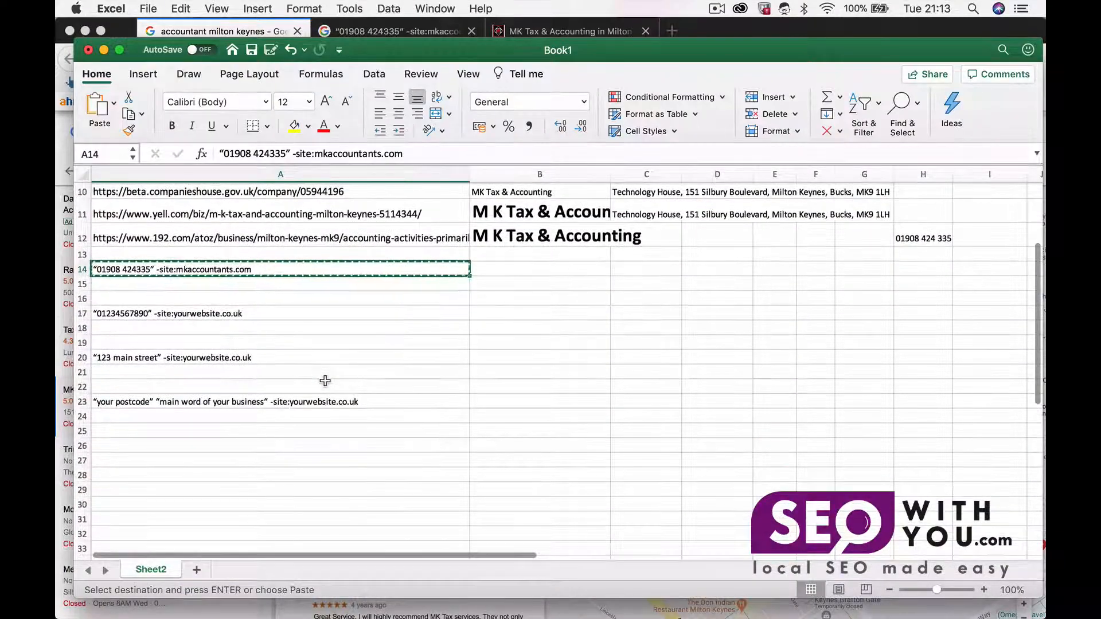
{"action": "left_click", "coordinate": [282, 406]}
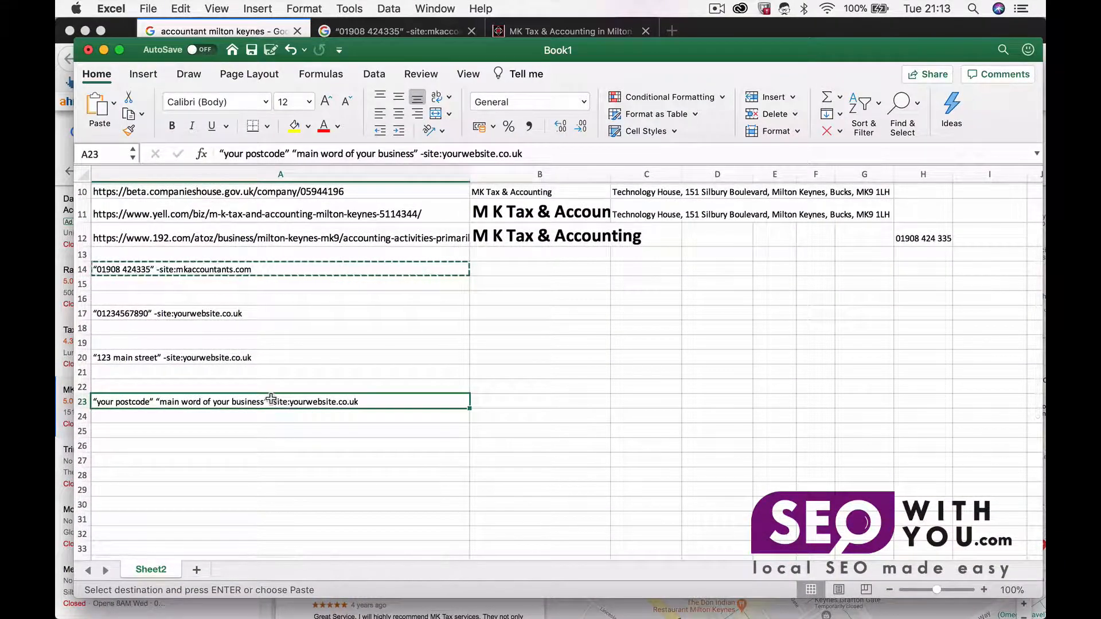
{"action": "double_click", "coordinate": [209, 386]}
{"action": "left_click", "coordinate": [207, 401]}
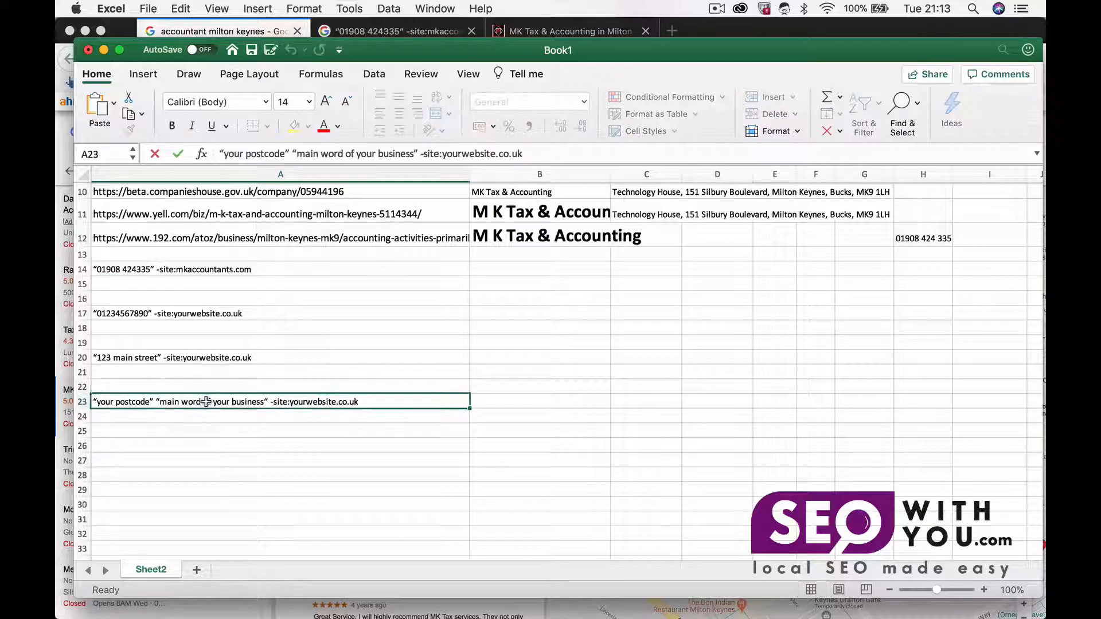
{"action": "scroll", "coordinate": [325, 362], "scroll_direction": "up", "scroll_amount": 2}
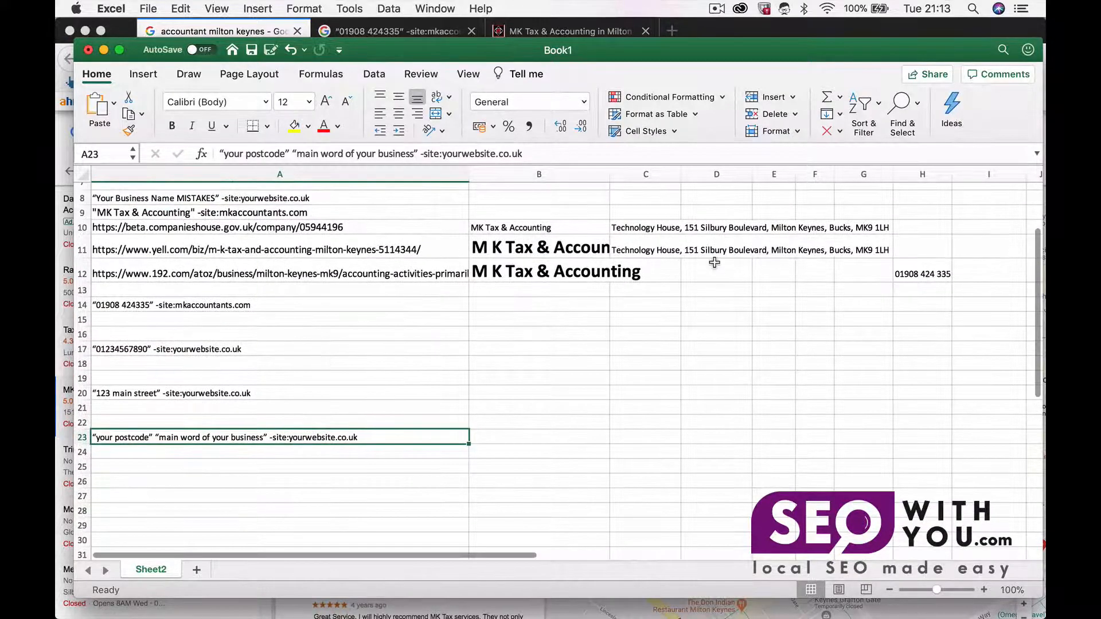
{"action": "scroll", "coordinate": [413, 342], "scroll_direction": "up", "scroll_amount": 5}
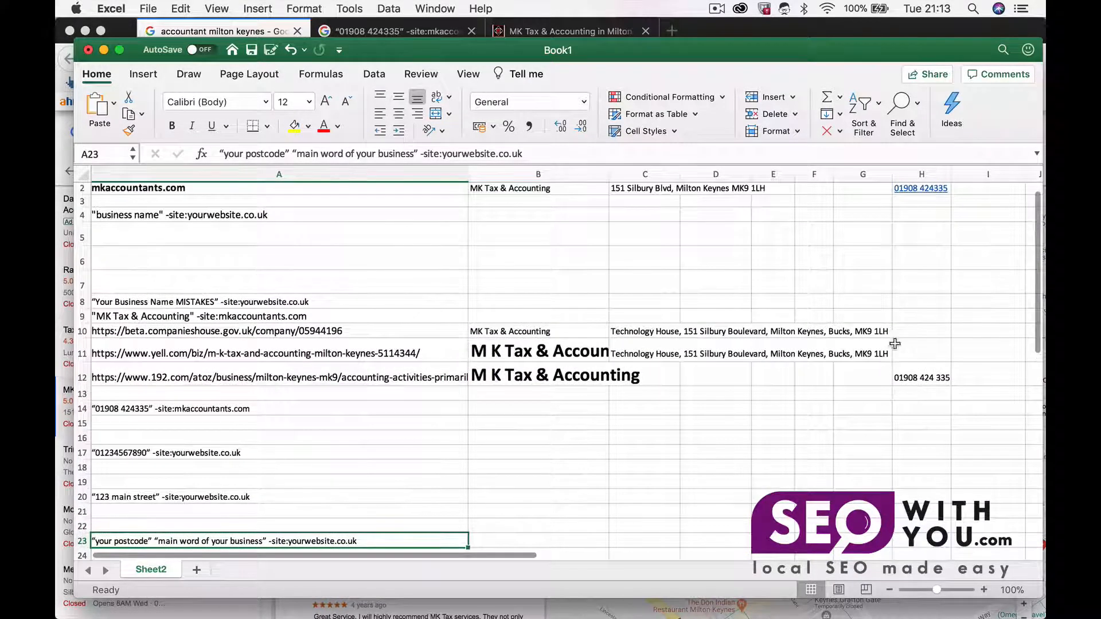
{"action": "left_click", "coordinate": [654, 189]}
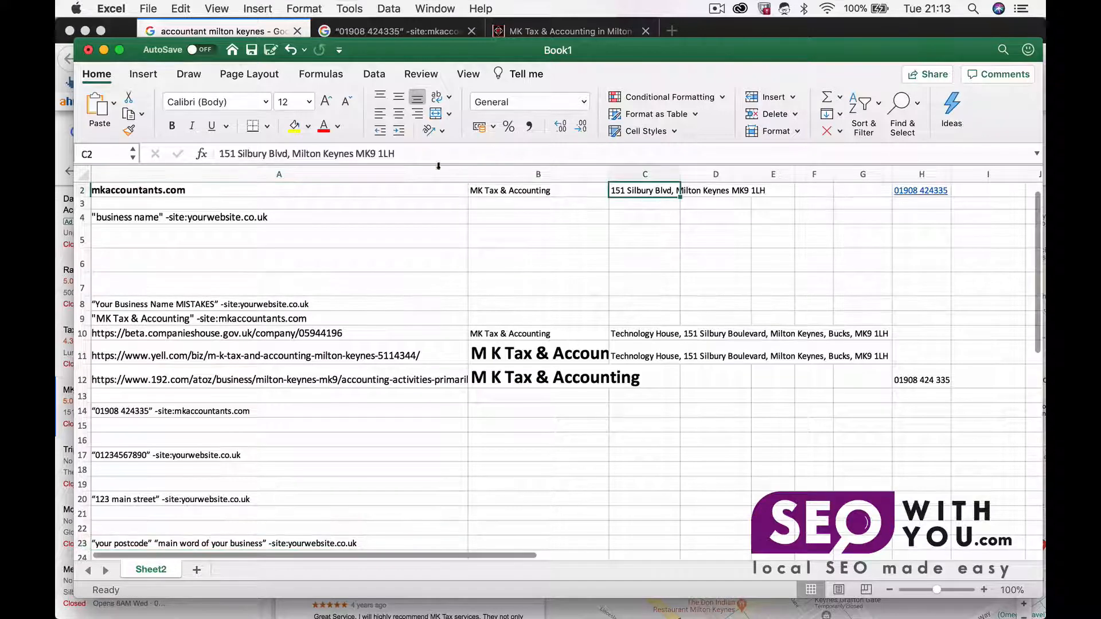
{"action": "left_click", "coordinate": [358, 153]}
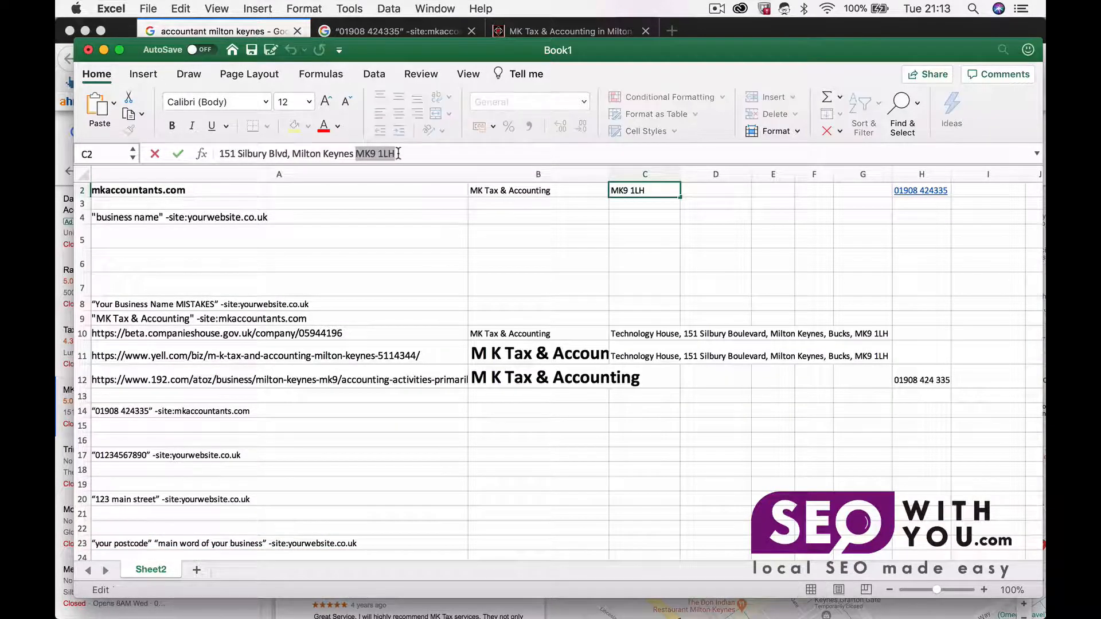
{"action": "scroll", "coordinate": [333, 261], "scroll_direction": "down", "scroll_amount": 5}
{"action": "left_click", "coordinate": [140, 266]}
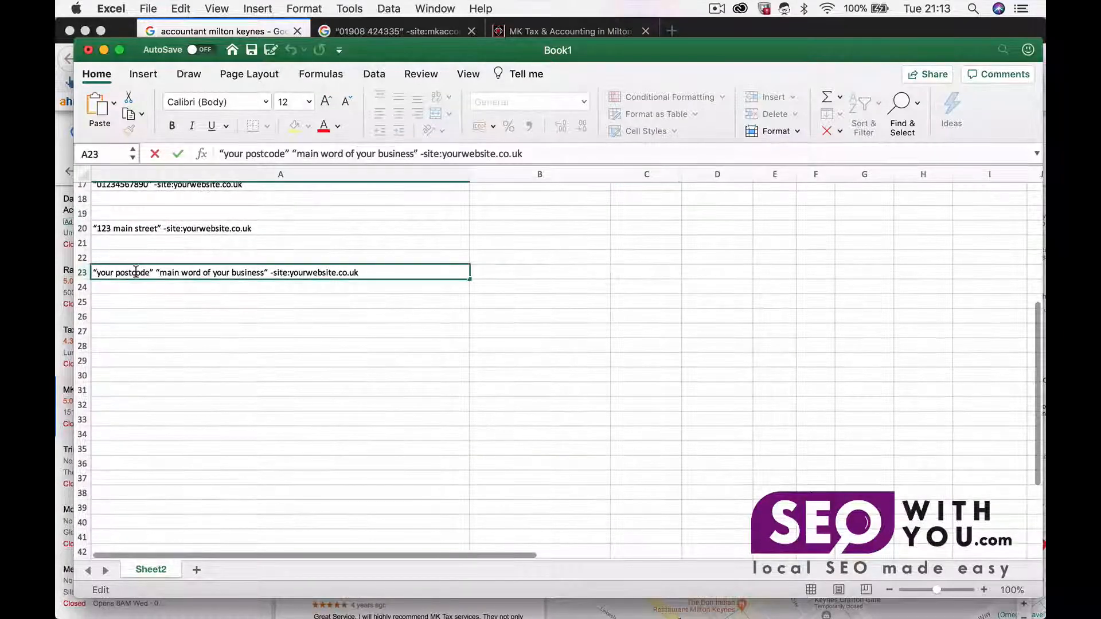
{"action": "double_click", "coordinate": [96, 273]}
{"action": "left_click_drag", "start_coordinate": [97, 272], "coordinate": [150, 275]}
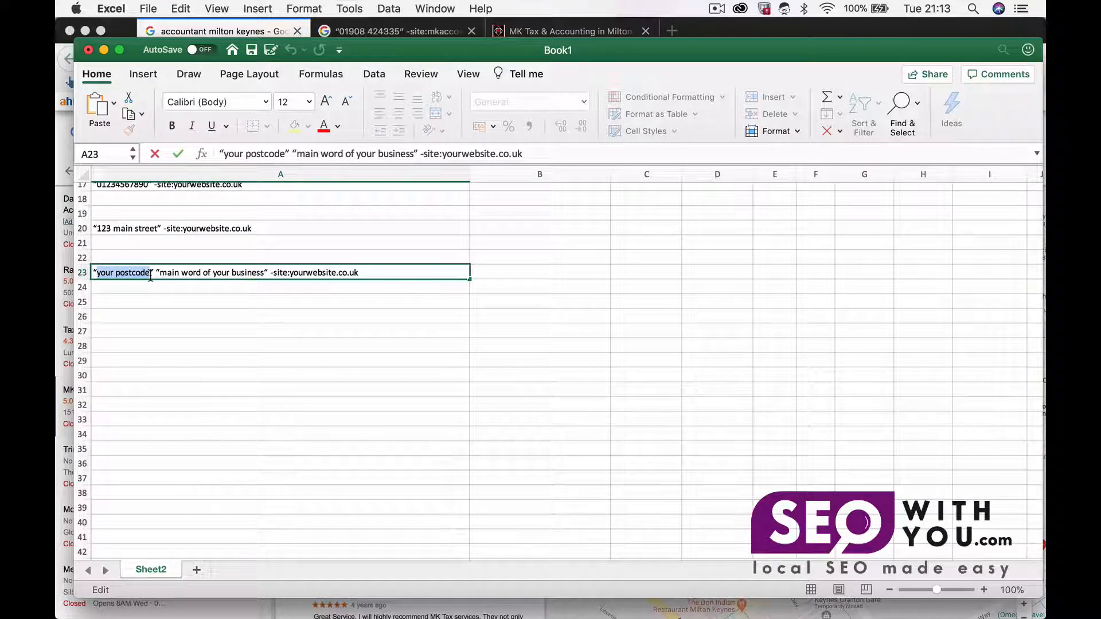
{"action": "type", "text": "MK9 1LH"}
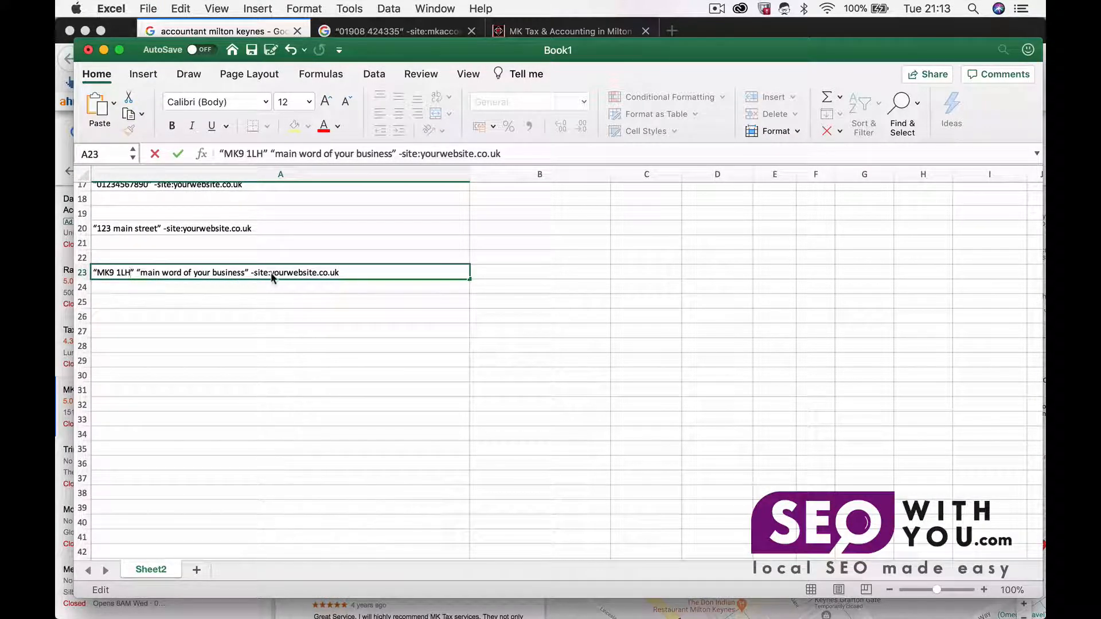
Step: Copy mkaccountants.com from cell A2 and paste it over yourwebsite.co.uk in the A23 query
{"action": "left_click", "coordinate": [274, 274]}
{"action": "scroll", "coordinate": [278, 247], "scroll_direction": "up", "scroll_amount": 10}
{"action": "left_click", "coordinate": [264, 210]}
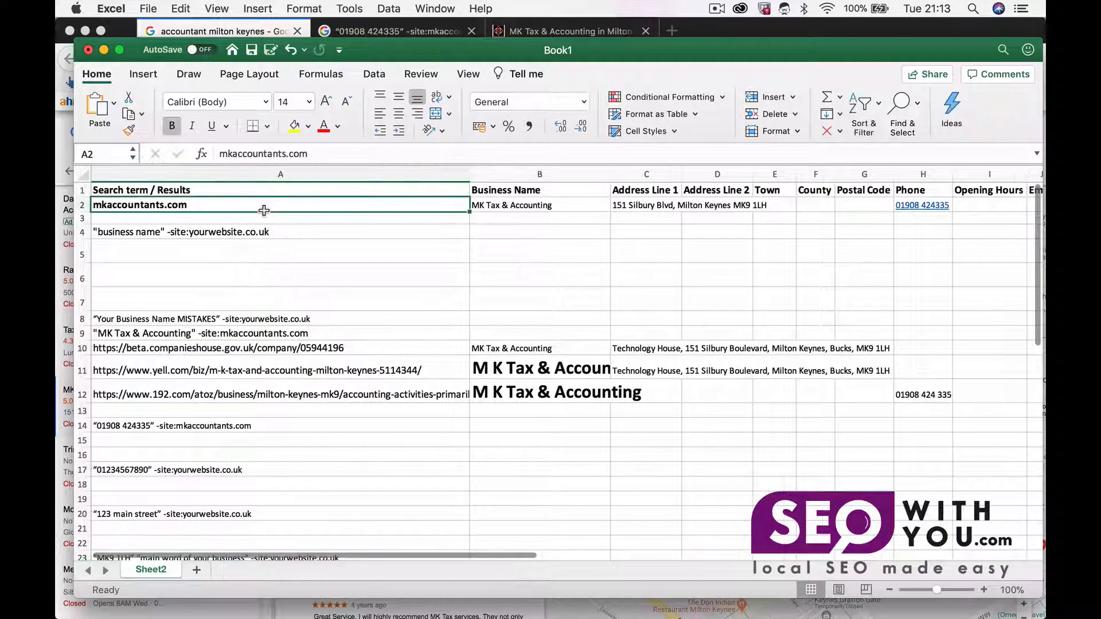
{"action": "key", "text": "super+c"}
{"action": "scroll", "coordinate": [256, 337], "scroll_direction": "down", "scroll_amount": 5}
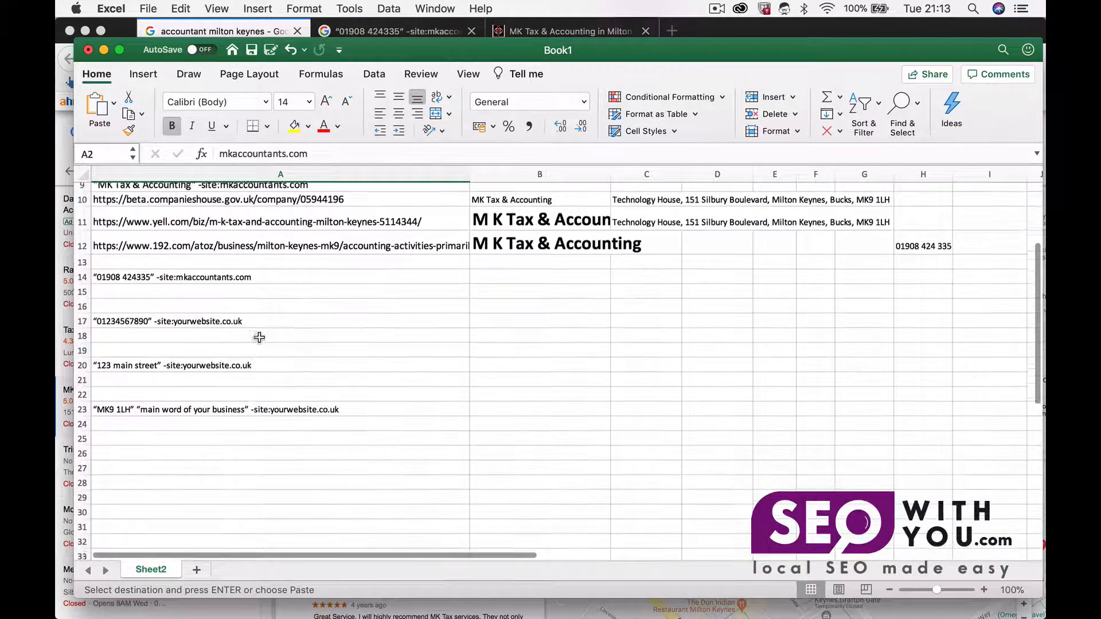
{"action": "left_click", "coordinate": [273, 406]}
{"action": "double_click", "coordinate": [275, 406]}
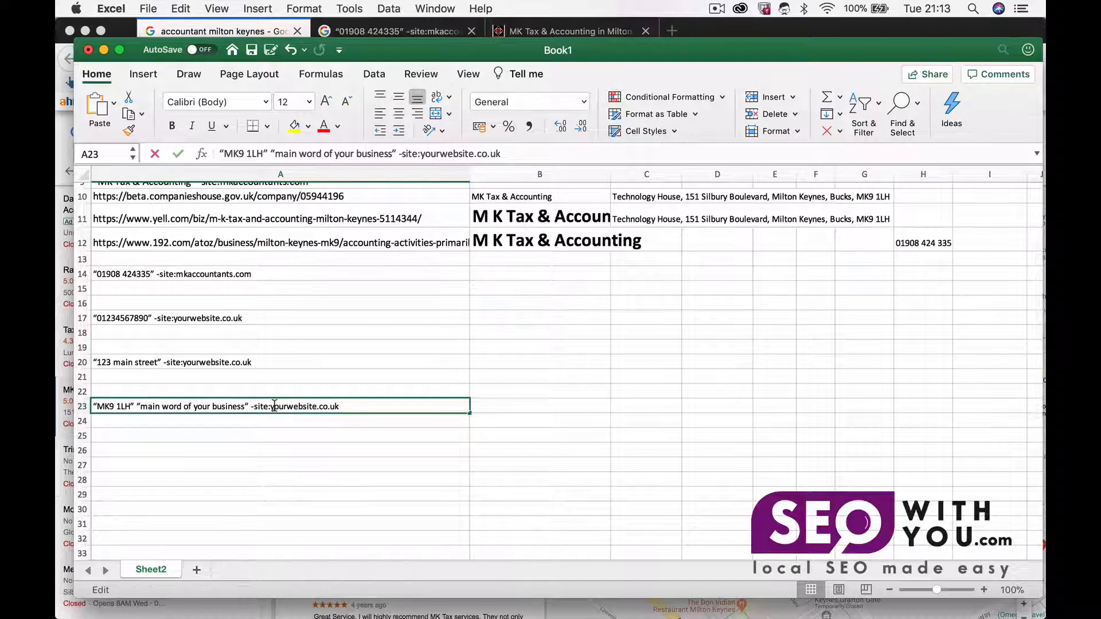
{"action": "left_click_drag", "start_coordinate": [271, 406], "coordinate": [346, 406]}
{"action": "key", "text": "super+v"}
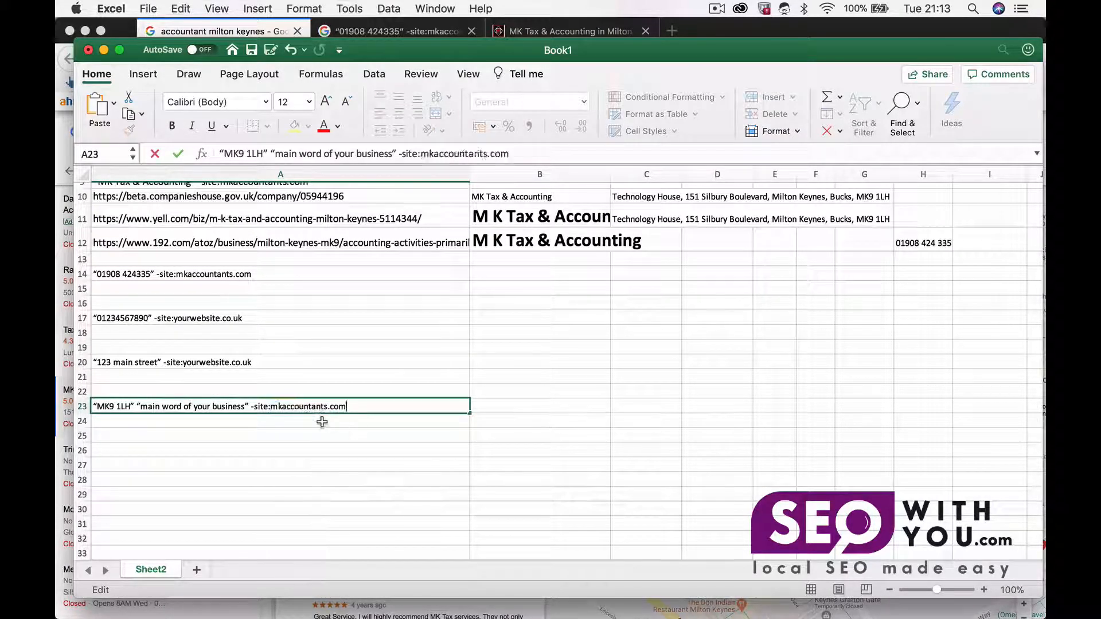
{"action": "key", "text": "Return"}
Step: Replace the "main word of your business" placeholder in the A23 query with k tax
{"action": "double_click", "coordinate": [198, 407]}
{"action": "left_click_drag", "start_coordinate": [141, 406], "coordinate": [245, 405]}
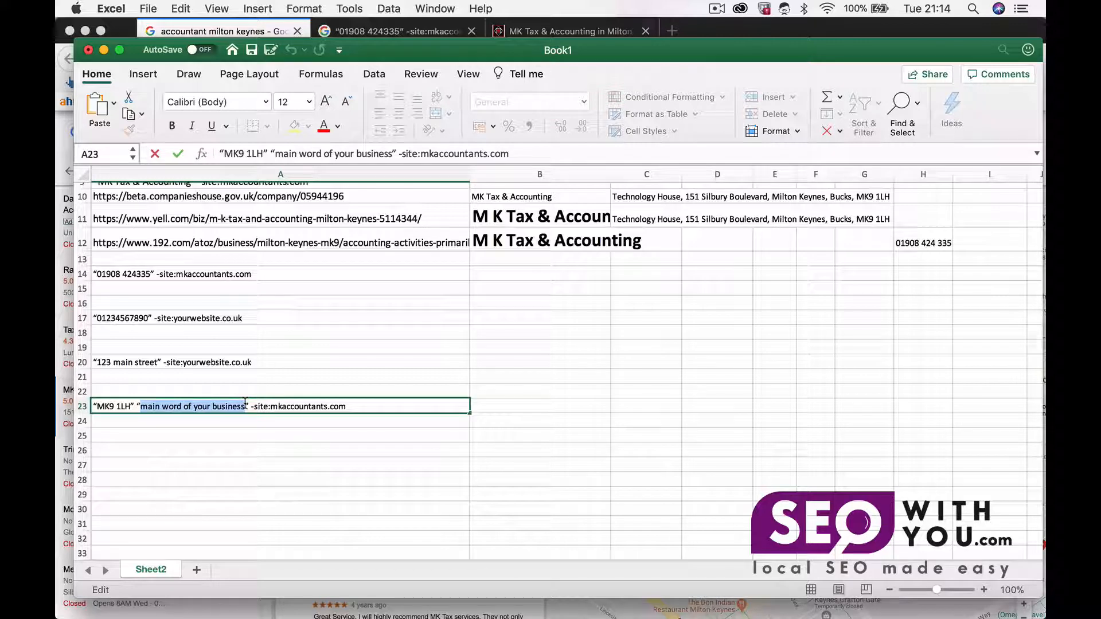
{"action": "scroll", "coordinate": [385, 311], "scroll_direction": "up", "scroll_amount": 5}
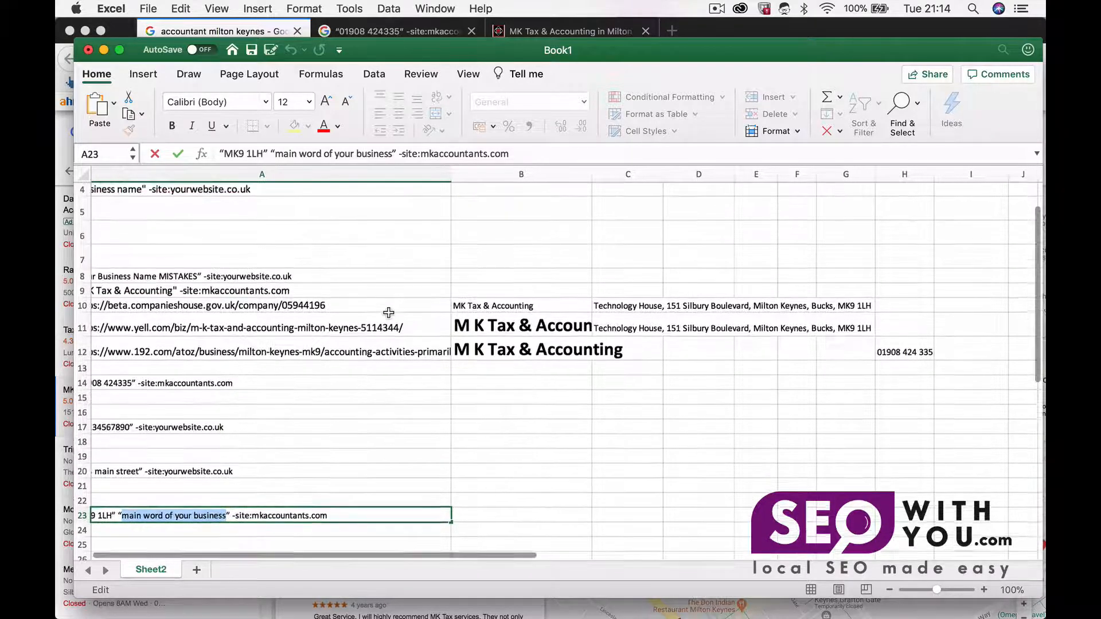
{"action": "scroll", "coordinate": [389, 313], "scroll_direction": "right", "scroll_amount": 1}
{"action": "scroll", "coordinate": [388, 313], "scroll_direction": "left", "scroll_amount": 1}
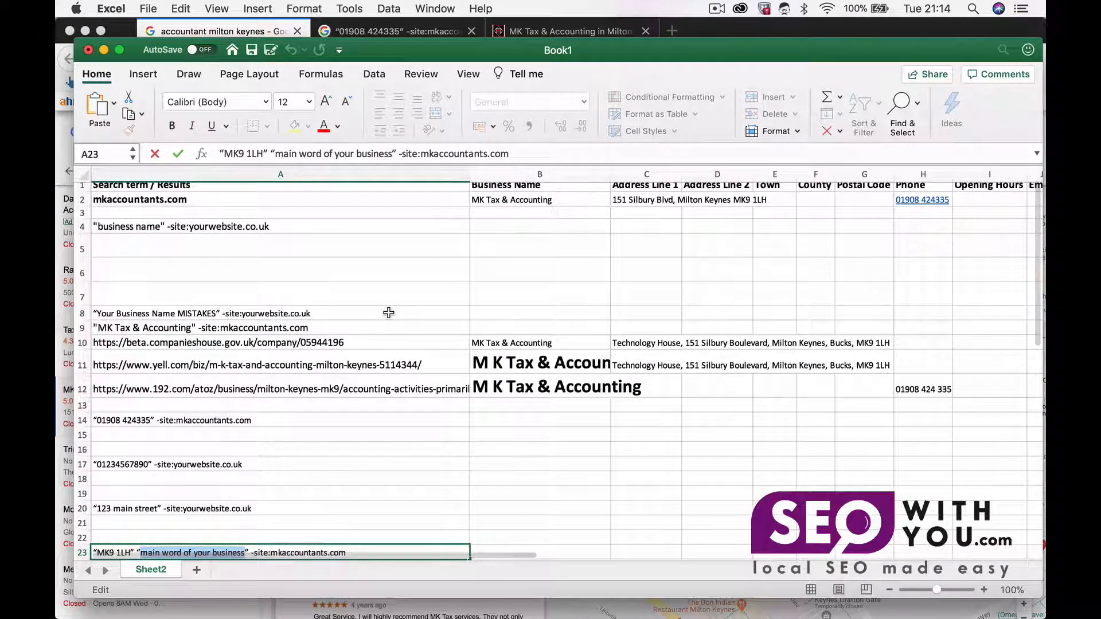
{"action": "scroll", "coordinate": [389, 312], "scroll_direction": "down", "scroll_amount": 4}
{"action": "type", "text": "k tax"}
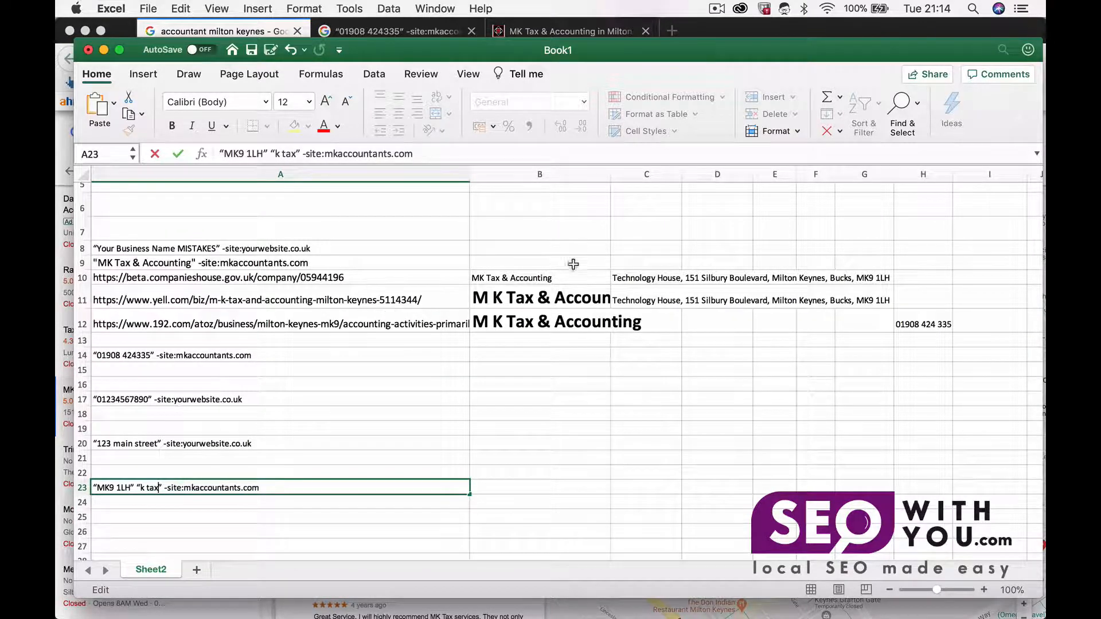
Step: Run the A23 query "MK9 1LH" "k tax" -site:mkaccountants.com as a Google search
{"action": "scroll", "coordinate": [517, 287], "scroll_direction": "up", "scroll_amount": 5}
{"action": "scroll", "coordinate": [502, 264], "scroll_direction": "left", "scroll_amount": 1}
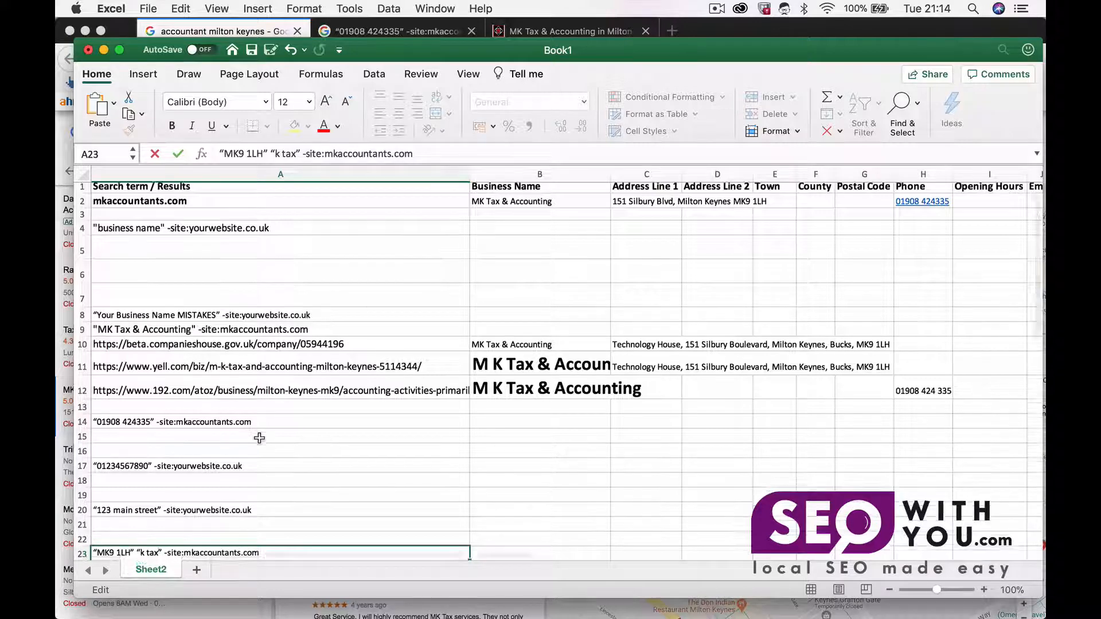
{"action": "scroll", "coordinate": [302, 448], "scroll_direction": "down", "scroll_amount": 3}
{"action": "left_click", "coordinate": [270, 466]}
{"action": "triple_click", "coordinate": [271, 468]}
{"action": "key", "text": "super+c"}
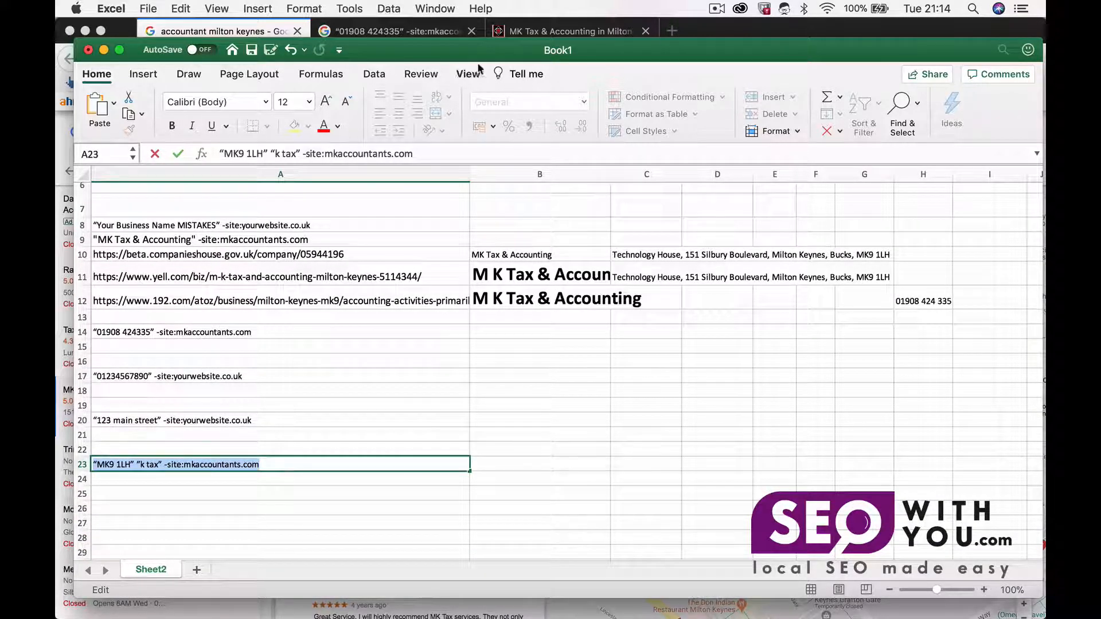
{"action": "left_click", "coordinate": [418, 32]}
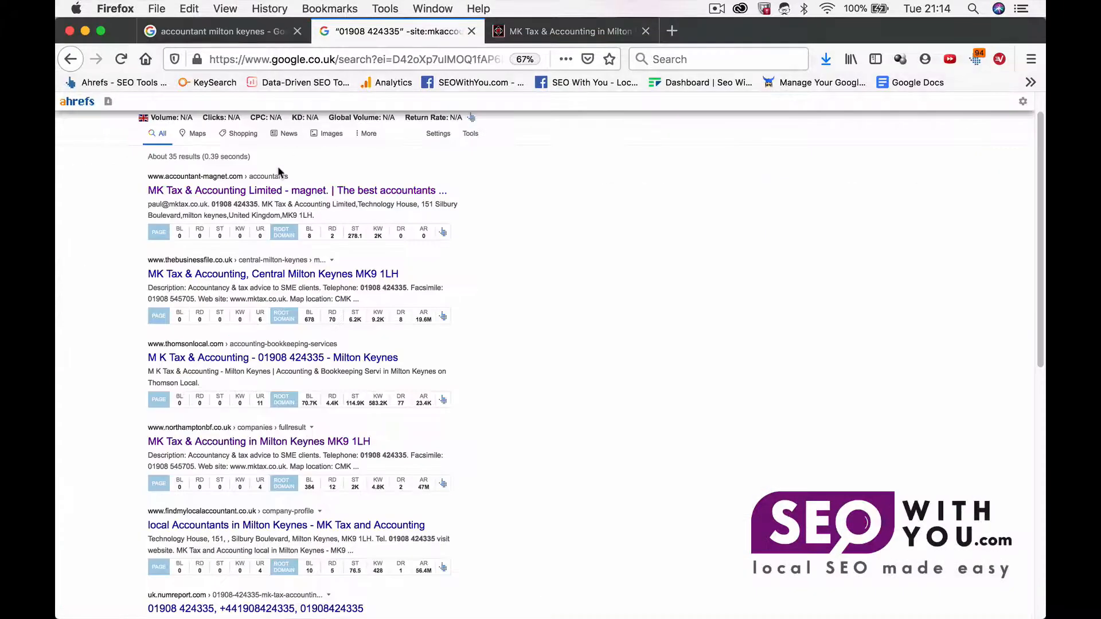
{"action": "scroll", "coordinate": [281, 174], "scroll_direction": "up", "scroll_amount": 2}
{"action": "triple_click", "coordinate": [238, 127]}
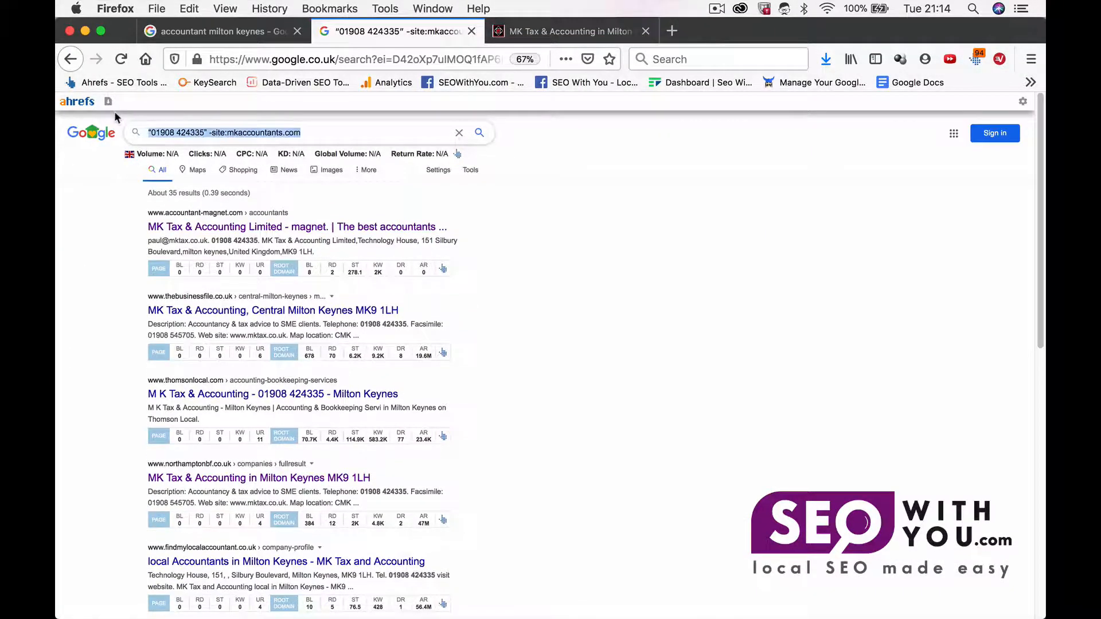
{"action": "key", "text": "super+v"}
{"action": "key", "text": "Return"}
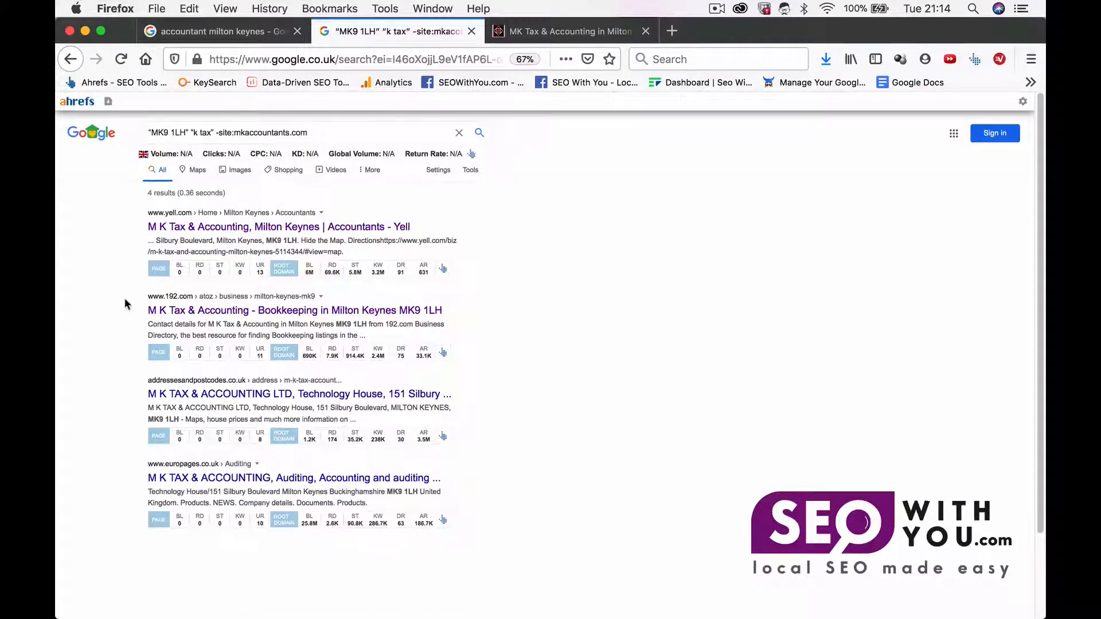
Step: Change the search keyword from k tax to accounting, search again and scroll through the results
{"action": "left_click", "coordinate": [201, 133]}
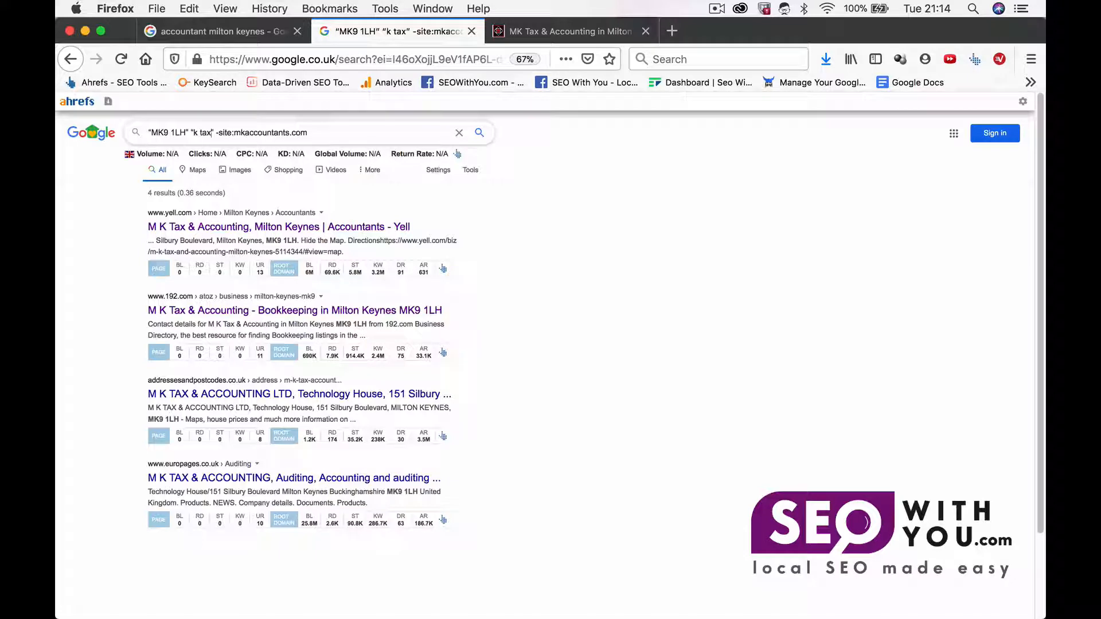
{"action": "key", "text": "Delete"}
{"action": "key", "text": "Delete"}
{"action": "key", "text": "BackSpace"}
{"action": "key", "text": "BackSpace"}
{"action": "key", "text": "BackSpace"}
{"action": "type", "text": "acco"}
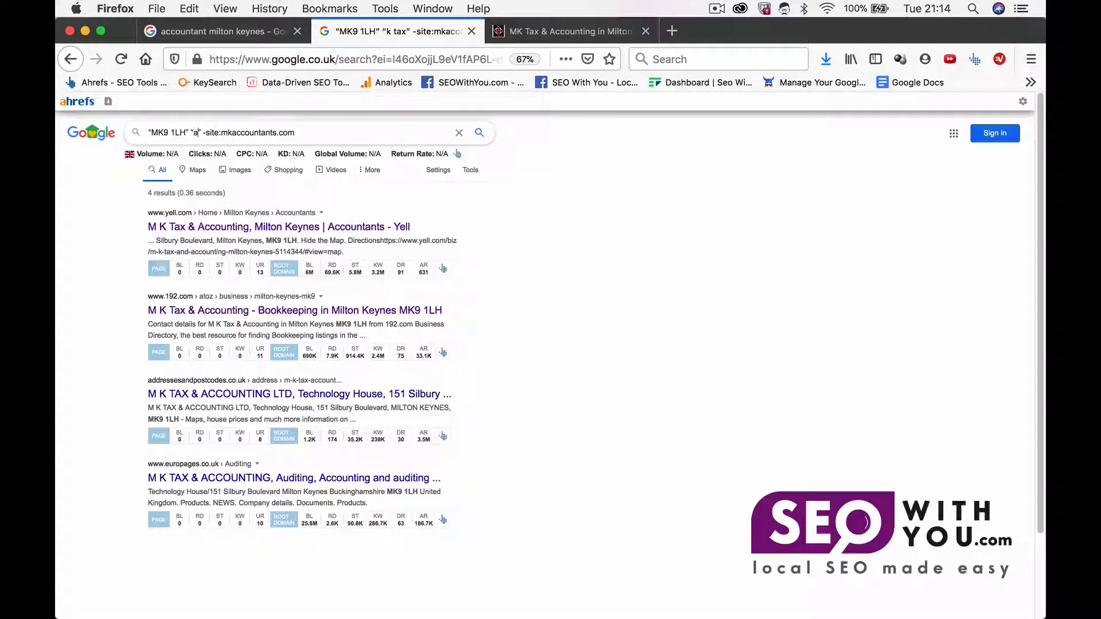
{"action": "type", "text": "unting"}
{"action": "key", "text": "Return"}
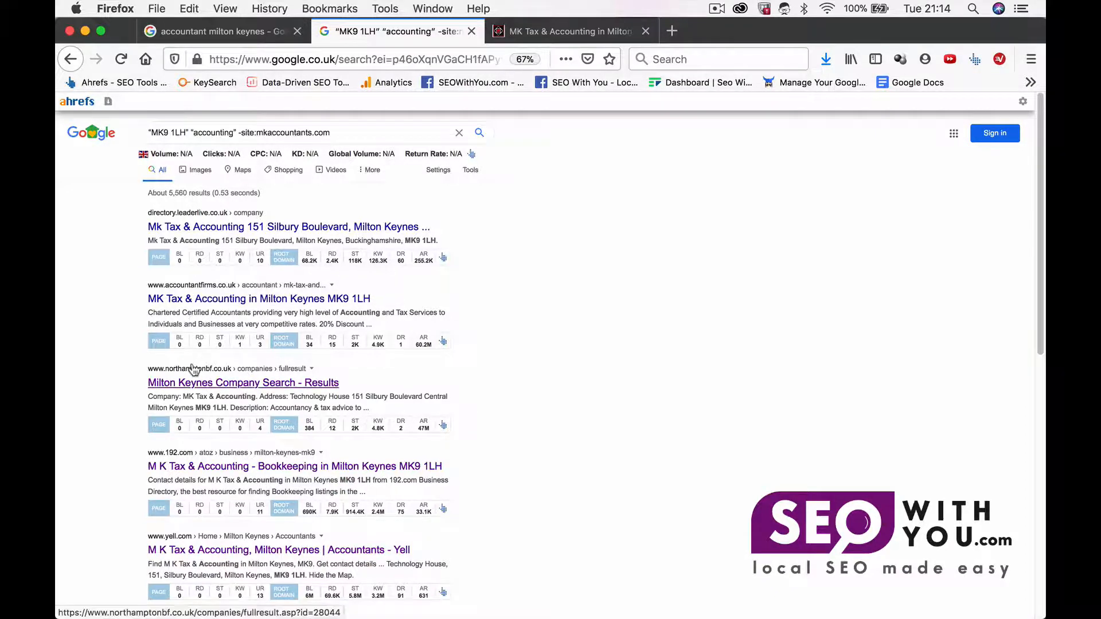
{"action": "scroll", "coordinate": [194, 369], "scroll_direction": "down", "scroll_amount": 2}
{"action": "scroll", "coordinate": [195, 369], "scroll_direction": "down", "scroll_amount": 2}
{"action": "scroll", "coordinate": [195, 369], "scroll_direction": "down", "scroll_amount": 2}
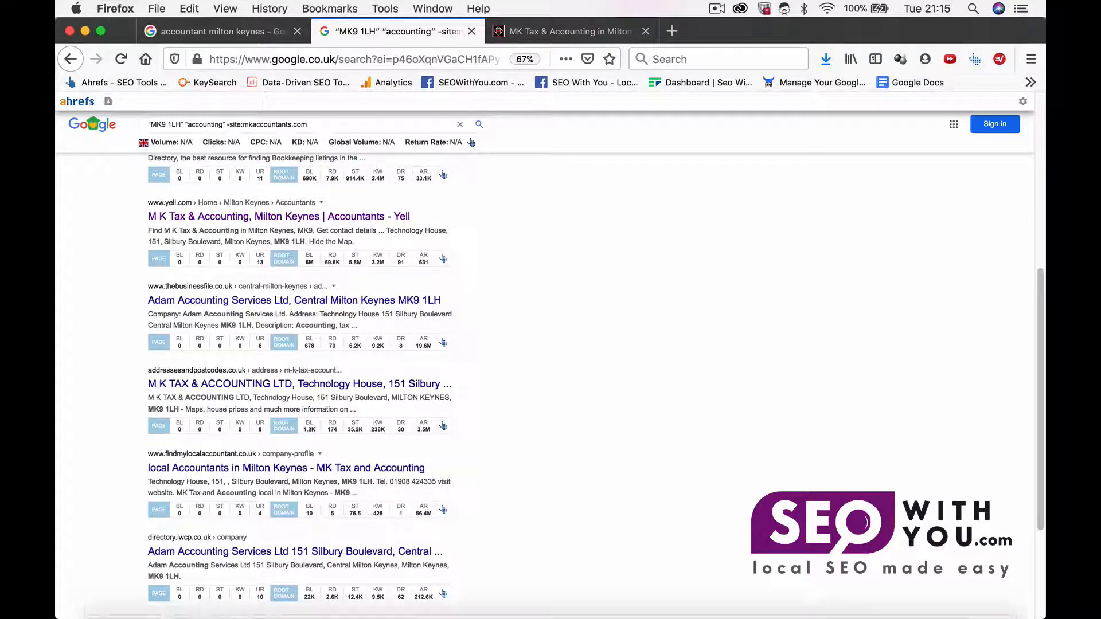
Step: Return to the spreadsheet and review its columns and logged citation rows
{"action": "left_click", "coordinate": [867, 599]}
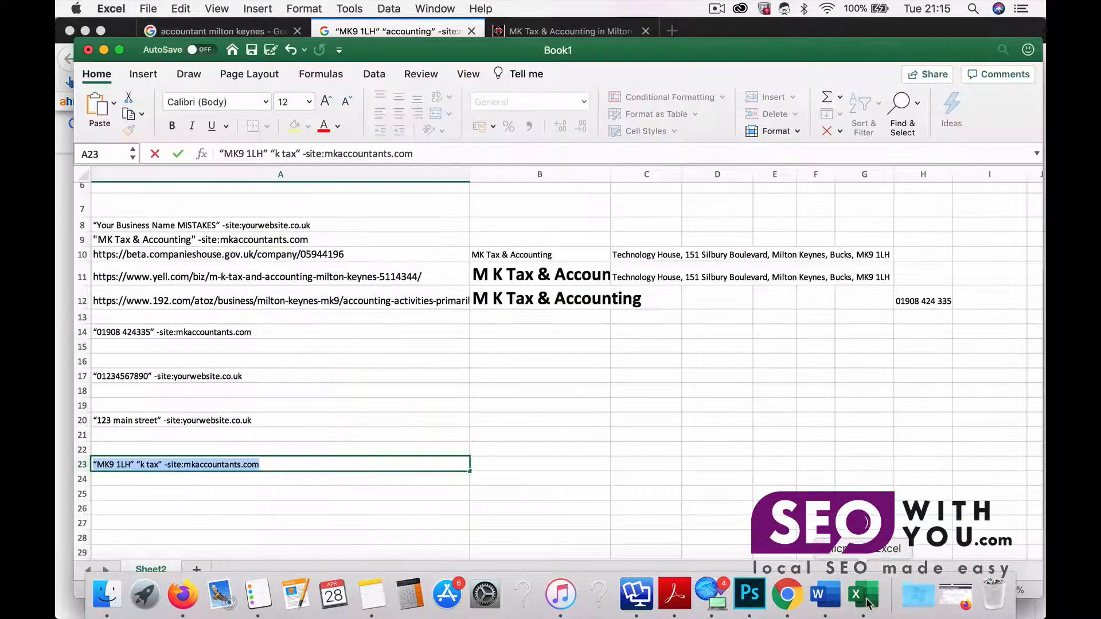
{"action": "scroll", "coordinate": [547, 430], "scroll_direction": "up", "scroll_amount": 3}
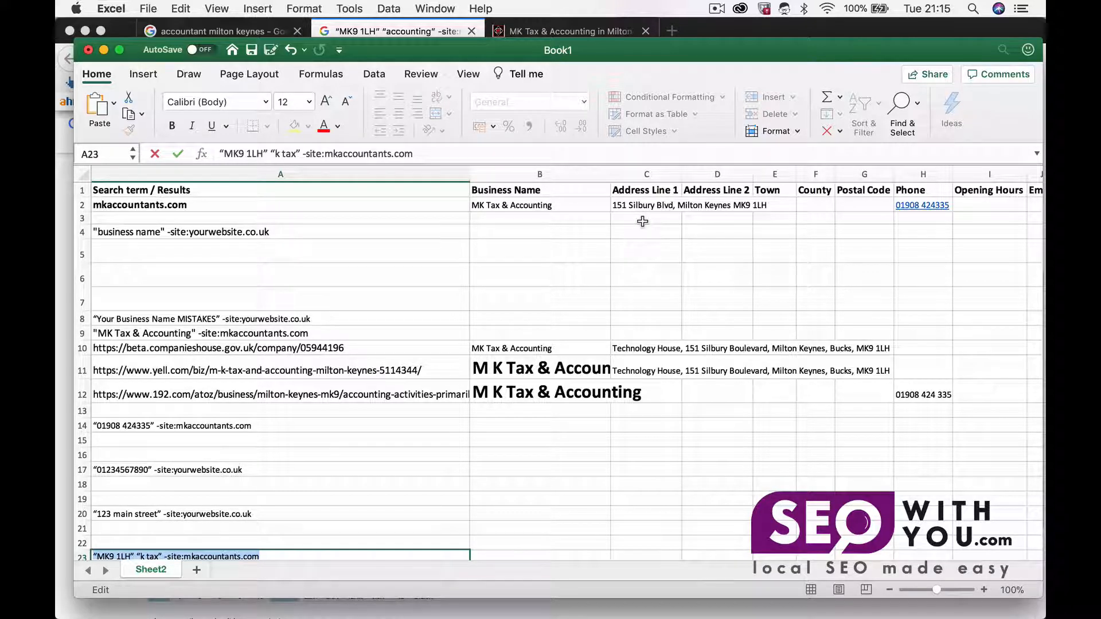
{"action": "scroll", "coordinate": [642, 221], "scroll_direction": "right", "scroll_amount": 3}
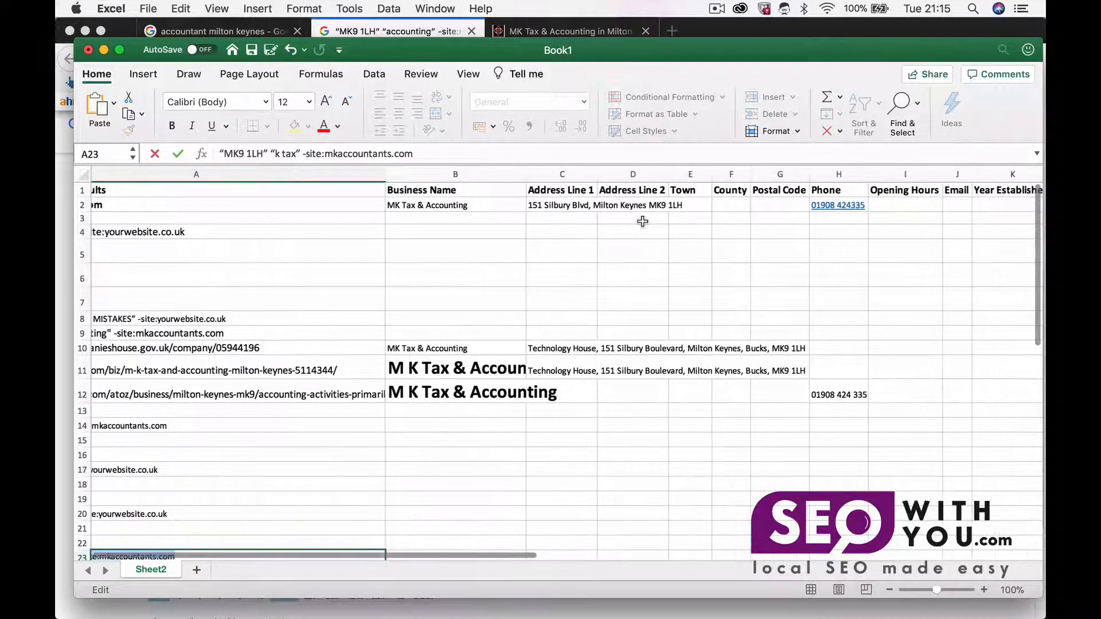
{"action": "scroll", "coordinate": [642, 222], "scroll_direction": "left", "scroll_amount": 3}
{"action": "scroll", "coordinate": [864, 233], "scroll_direction": "right", "scroll_amount": 3}
{"action": "scroll", "coordinate": [883, 221], "scroll_direction": "left", "scroll_amount": 3}
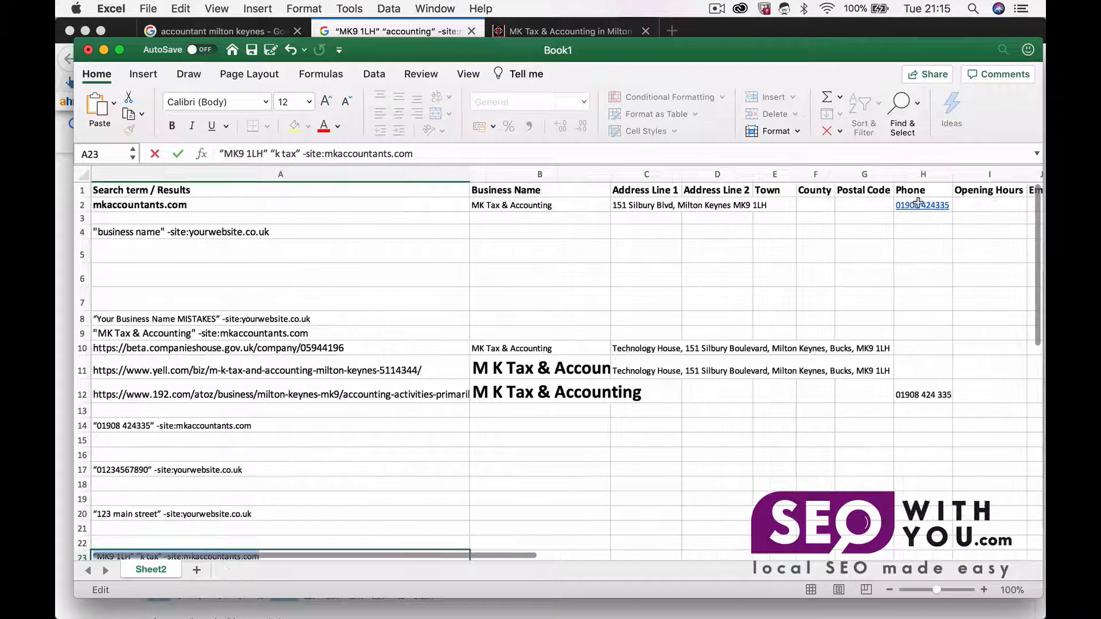
{"action": "scroll", "coordinate": [873, 276], "scroll_direction": "right", "scroll_amount": 3}
{"action": "scroll", "coordinate": [872, 276], "scroll_direction": "left", "scroll_amount": 3}
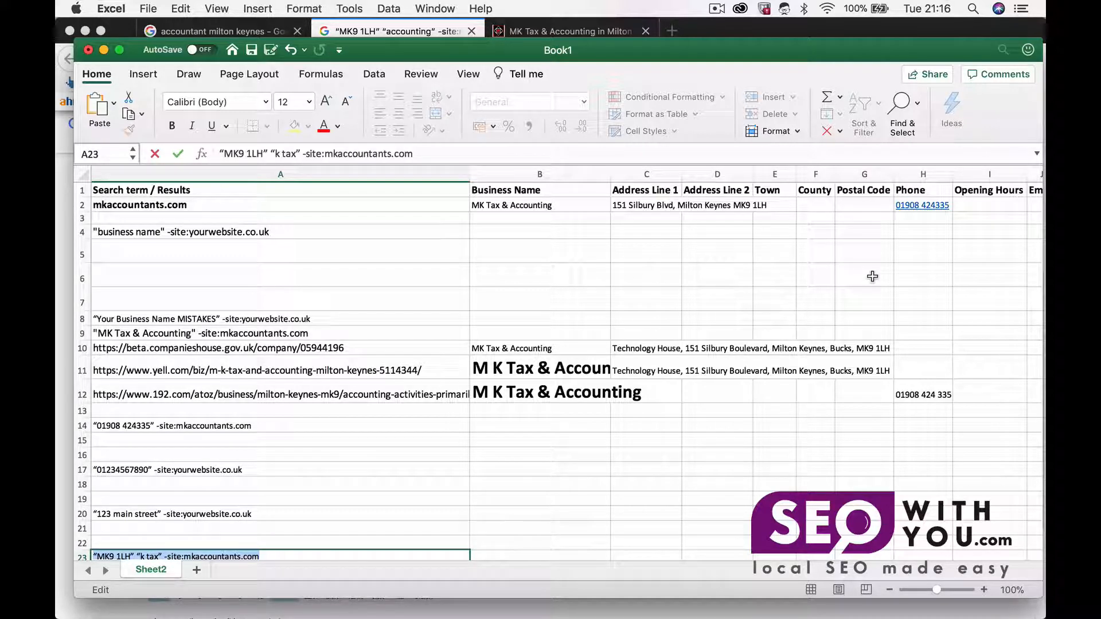
{"action": "left_click", "coordinate": [717, 9]}
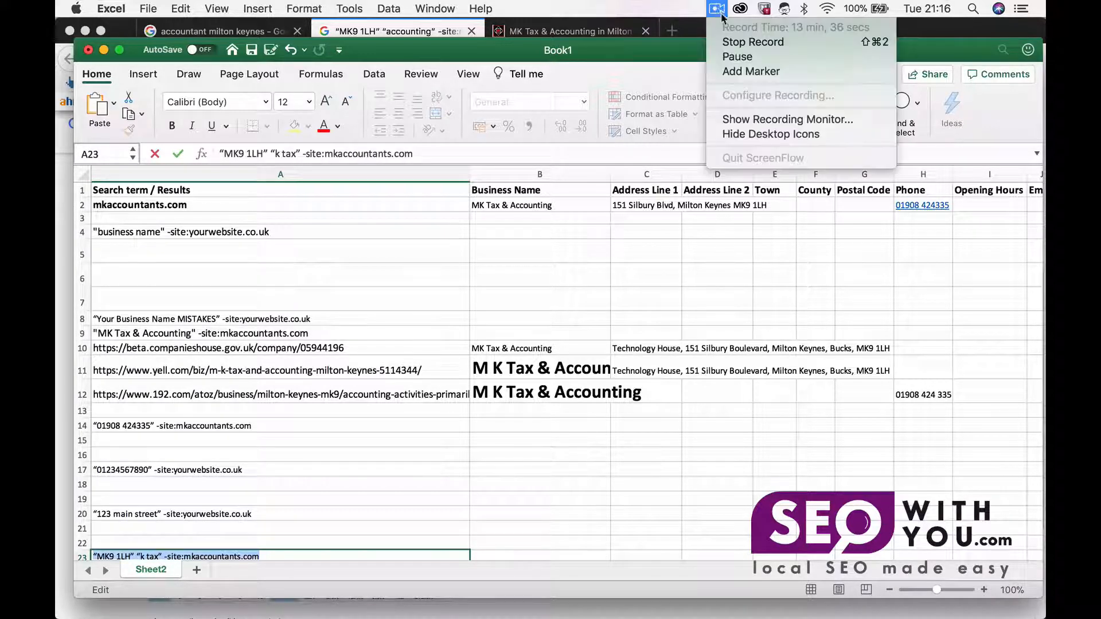